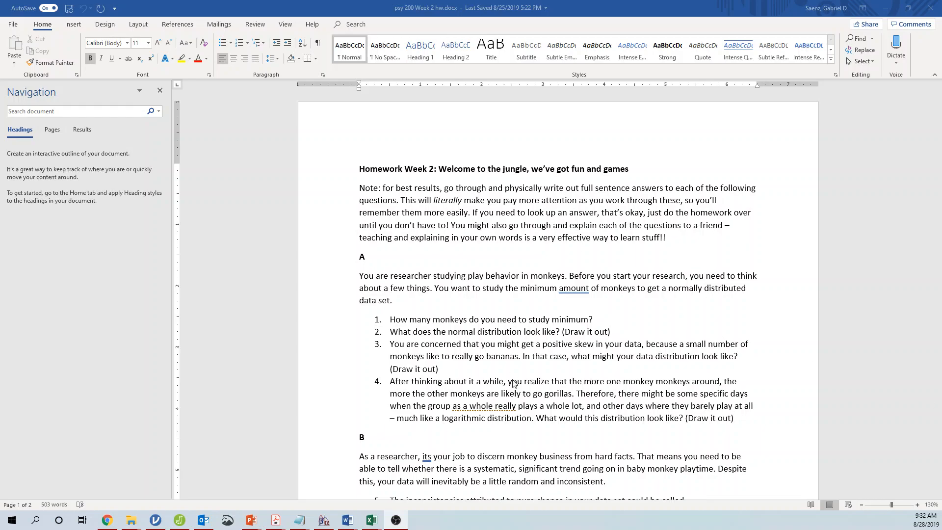
Read through the homework questions down to the jasp and jamovi tasks in section D.
scroll(513, 383, down, 8)
scroll(513, 383, down, 7)
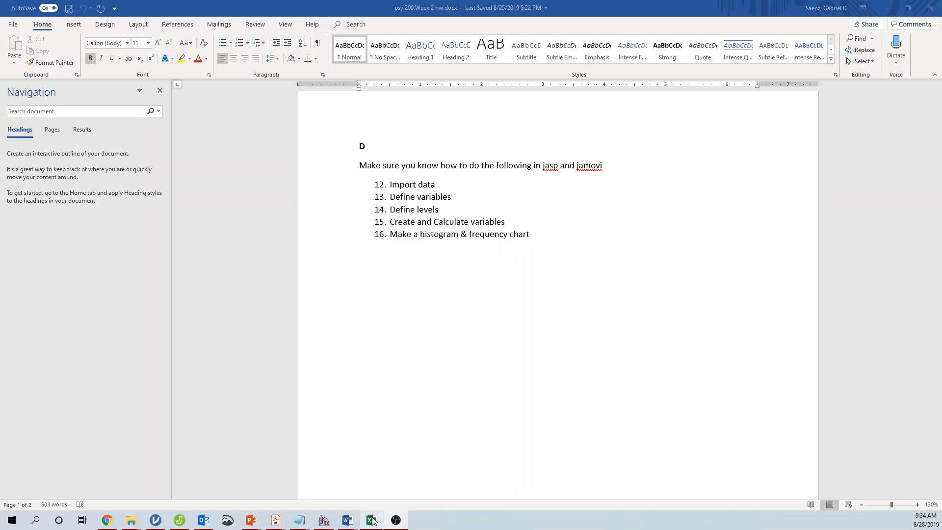
Switch to the example.csv workbook in Excel and close it, saving its changes.
mouse_move(372, 519)
click(443, 493)
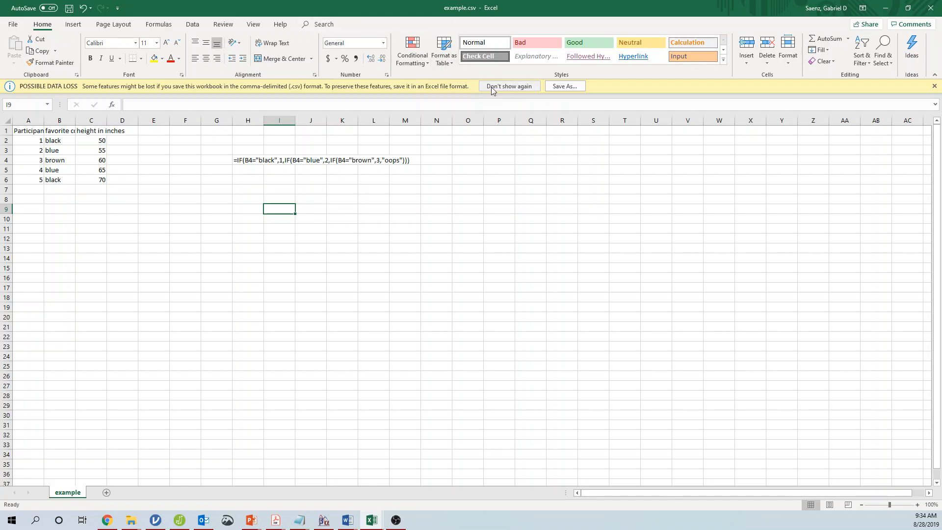
click(931, 7)
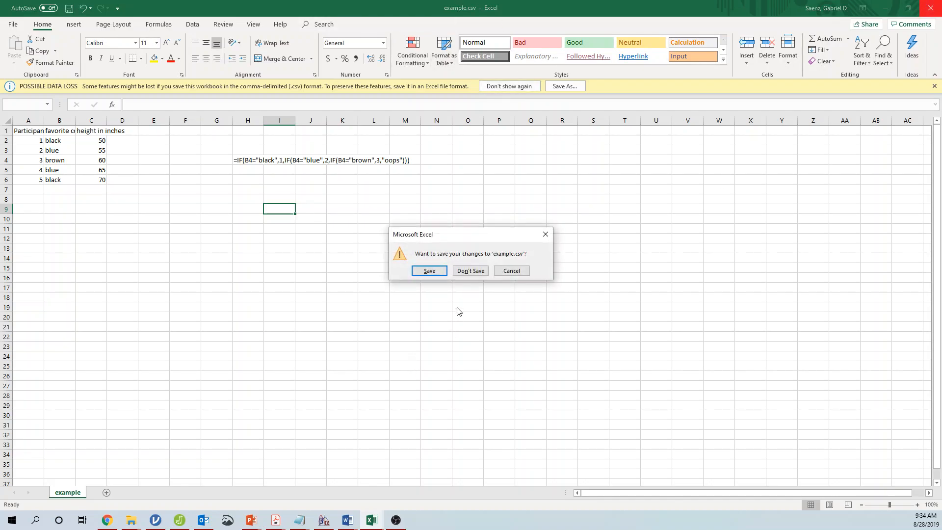
key(Return)
Open example.xlsx from the "broad intro vid" folder in File Explorer.
mouse_move(131, 519)
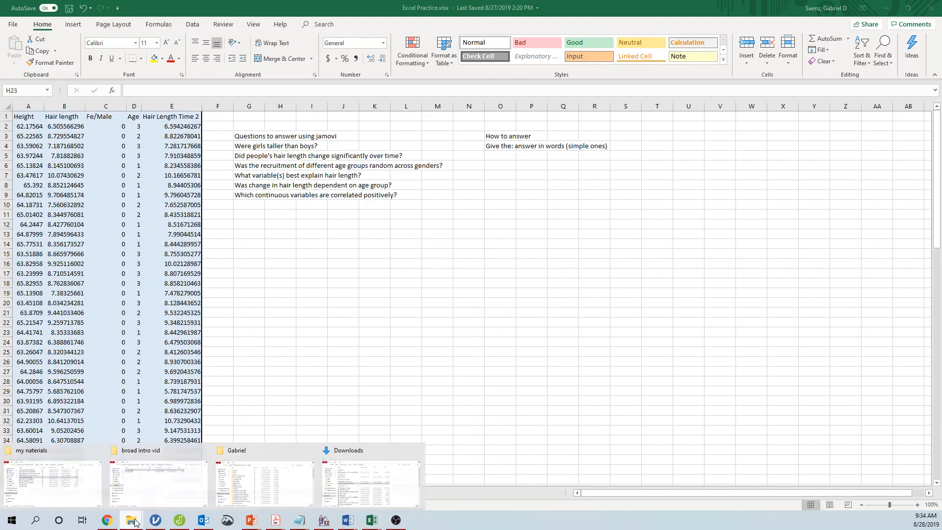
mouse_move(114, 485)
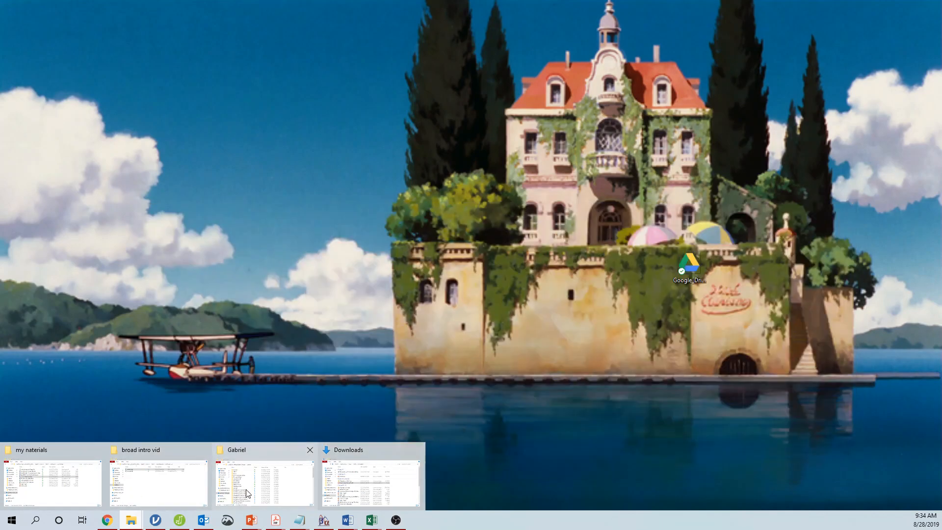
click(169, 493)
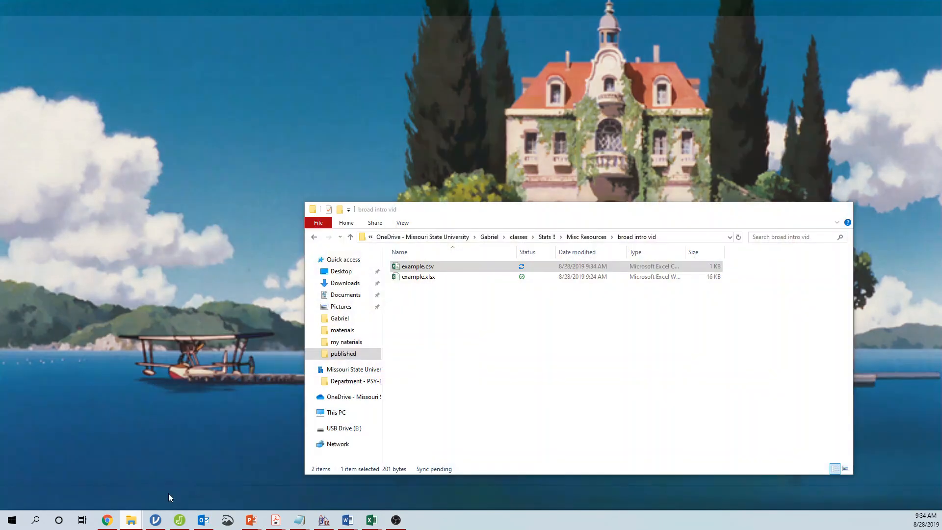
double_click(422, 277)
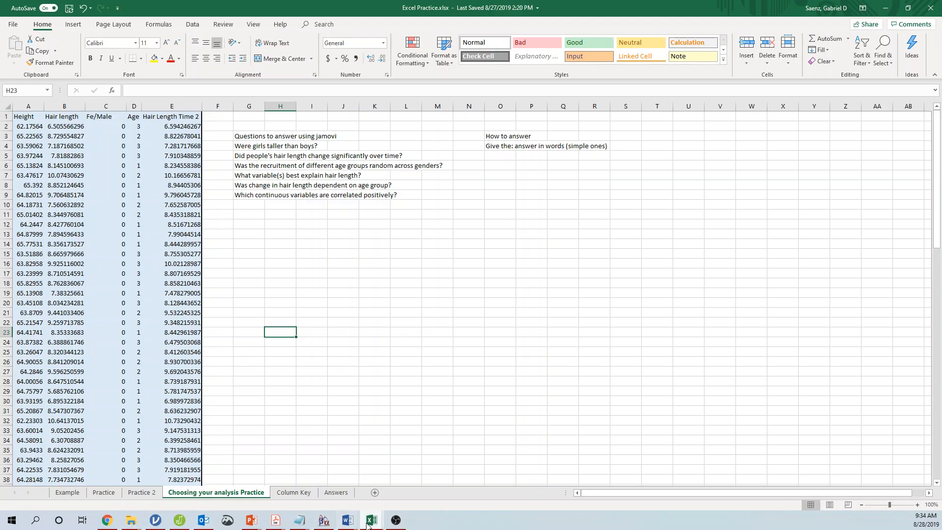
mouse_move(369, 523)
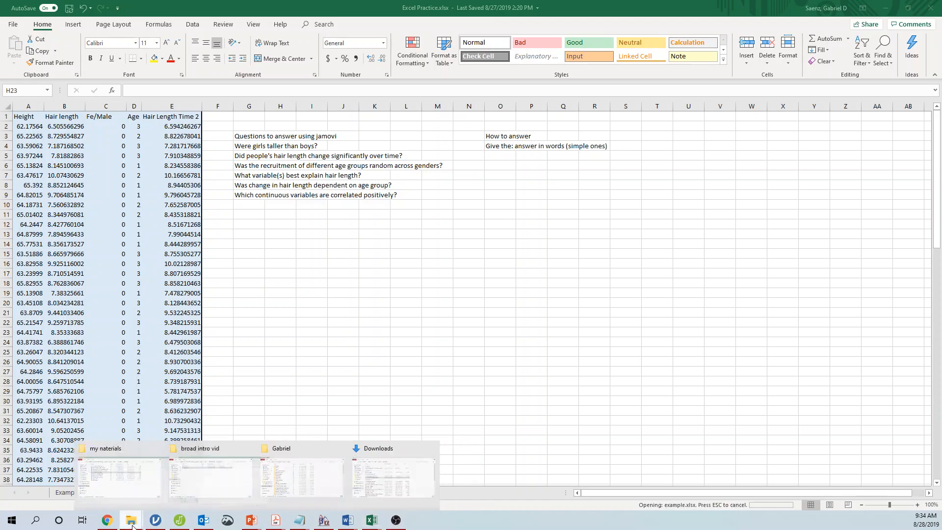
click(179, 493)
click(206, 289)
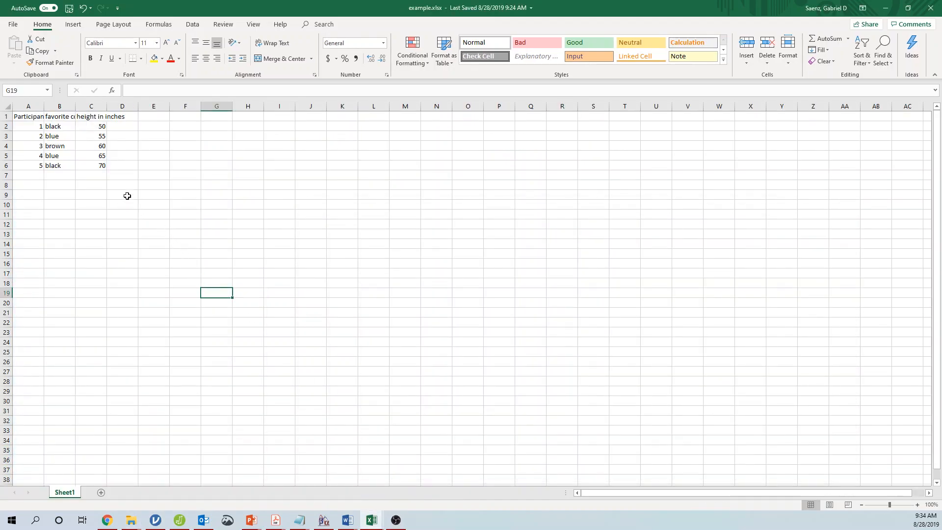
Fit the widths of columns A and B to their contents.
click(37, 118)
double_click(43, 106)
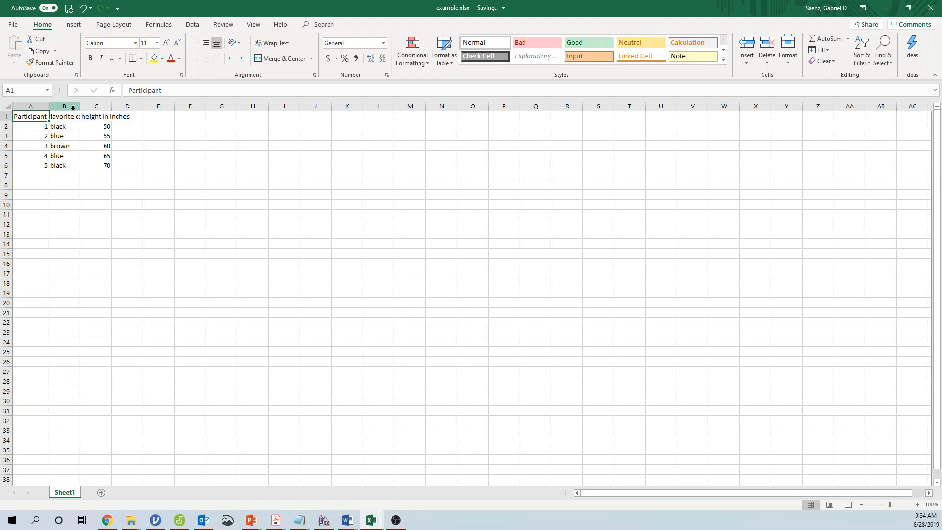
click(68, 118)
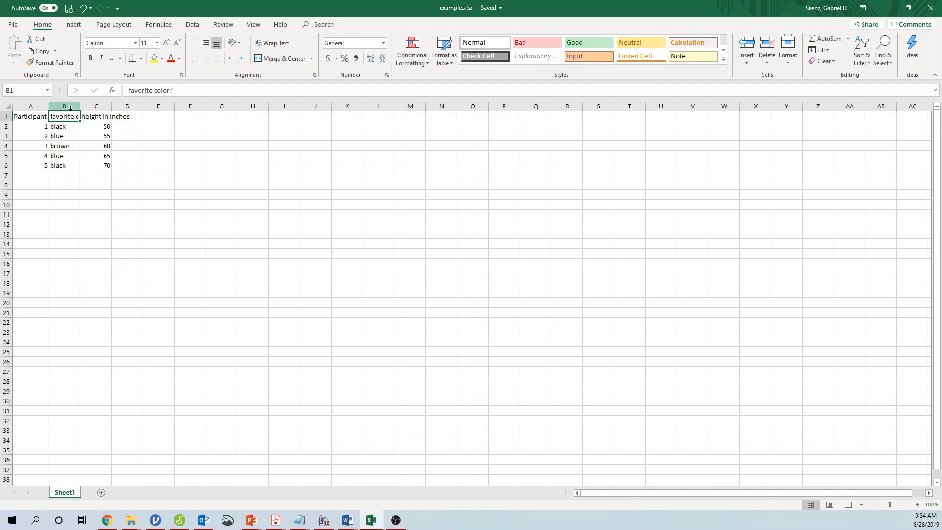
double_click(80, 110)
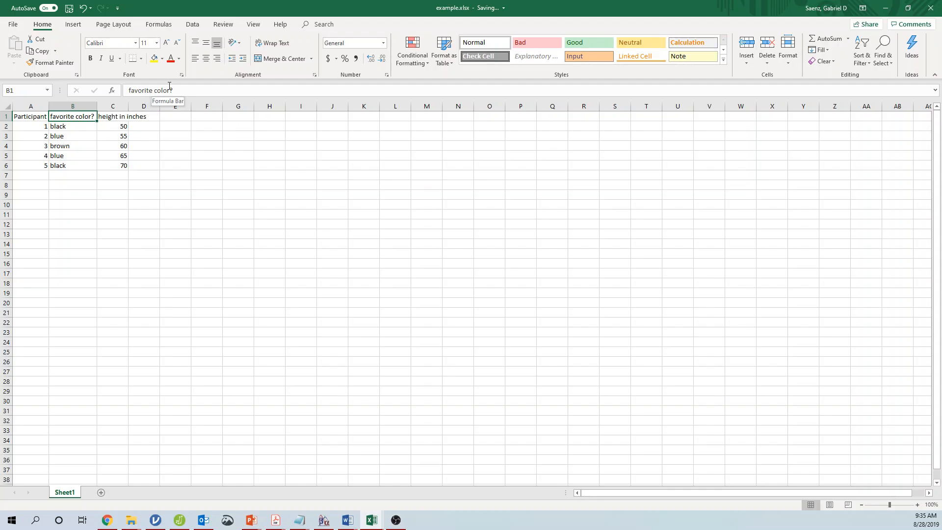
Change the header in B1 to favorite_color and fit the width of column C to its contents.
drag(172, 90, 125, 91)
click(153, 90)
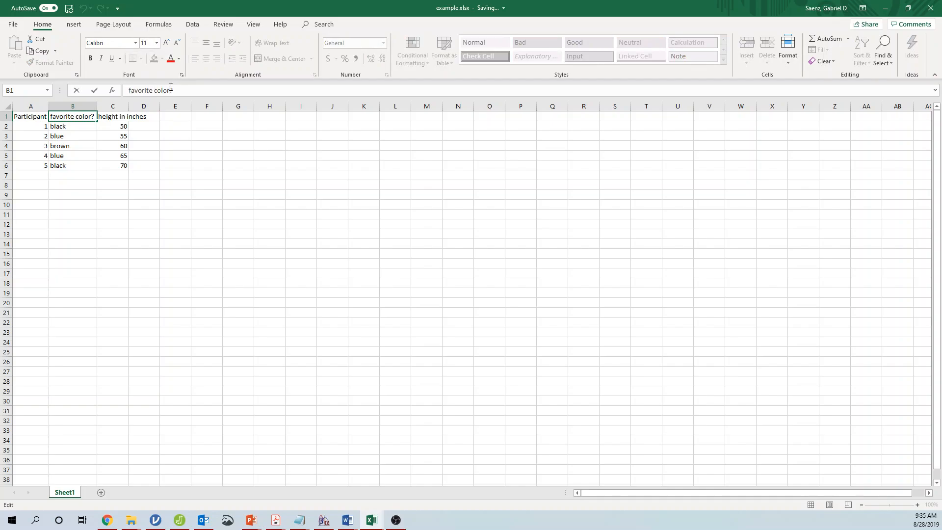
key(BackSpace)
key(Delete)
text(_)
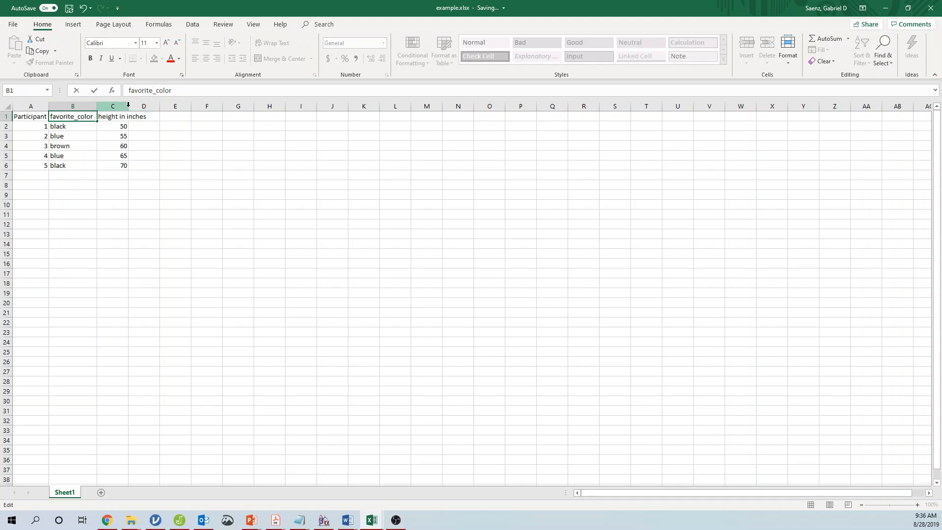
click(140, 135)
double_click(128, 106)
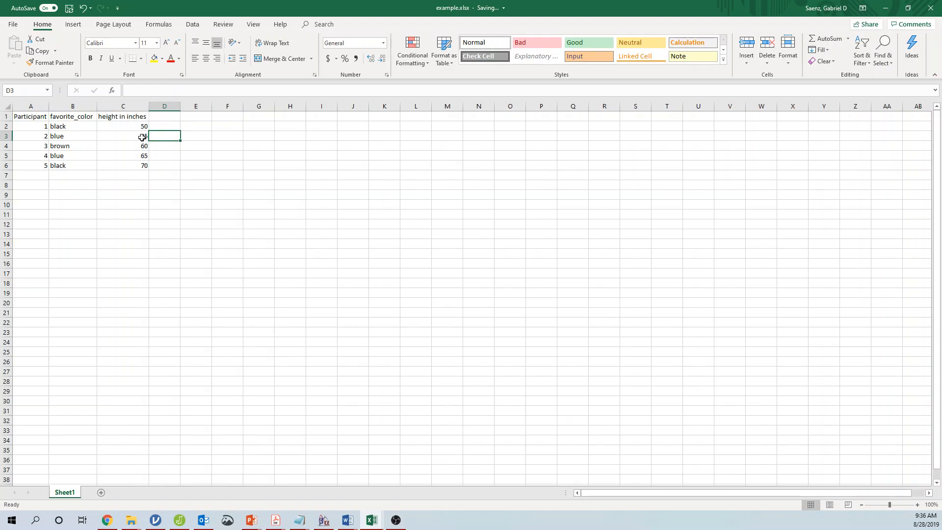
click(85, 117)
drag(86, 117, 79, 166)
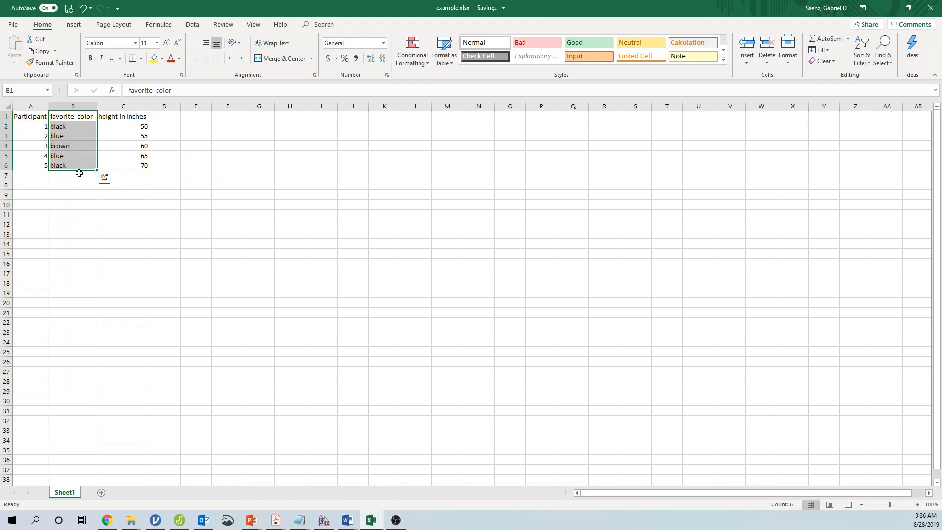
click(72, 127)
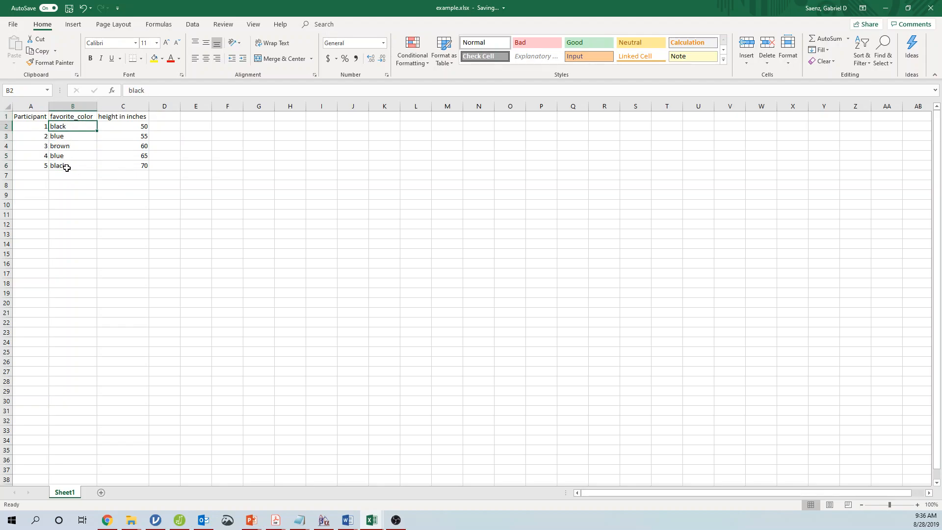
Add a new column header Fav_Color_n in cell D1.
click(165, 117)
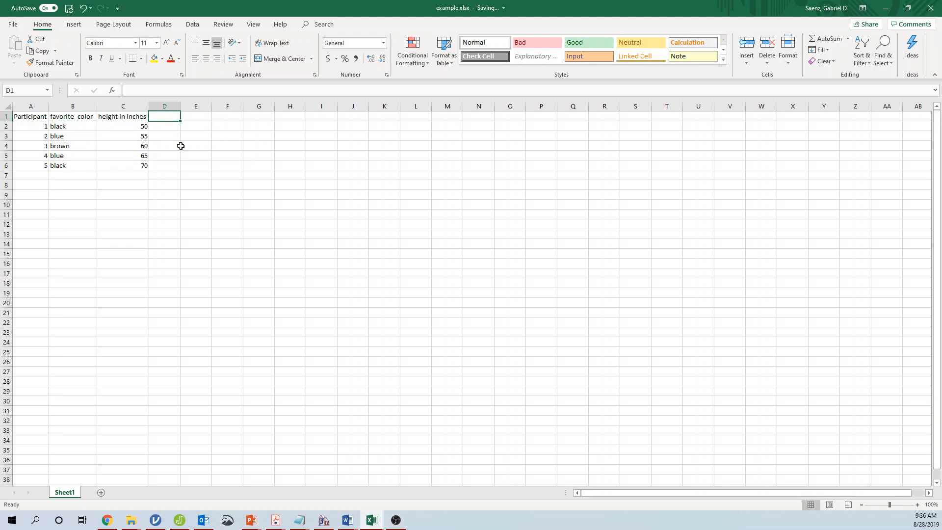
text(Fav_Color_n)
key(Return)
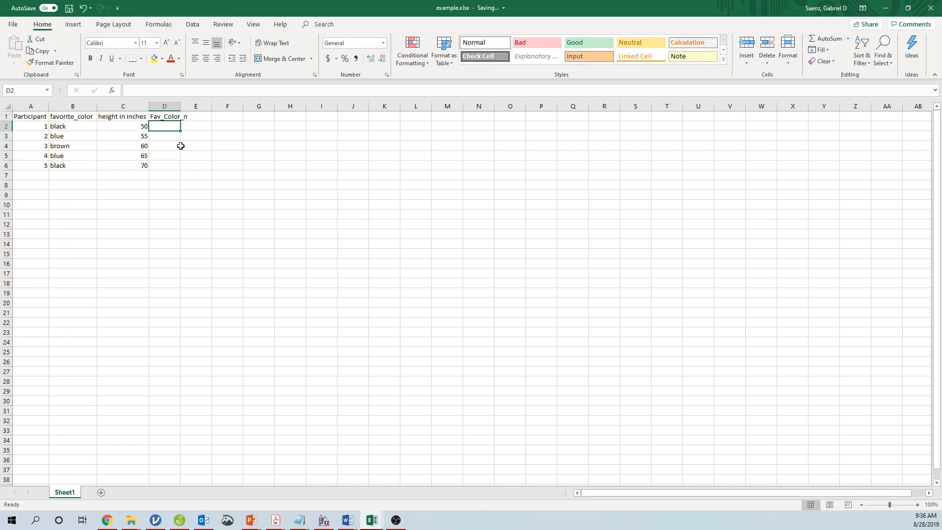
Enter the color codes 1, 2, 3, 2 and 1 in cells D2 to D6 and fit column D's width.
text(1)
key(Return)
text(2)
key(Return)
text(3)
key(Return)
text(2)
key(Return)
text(1)
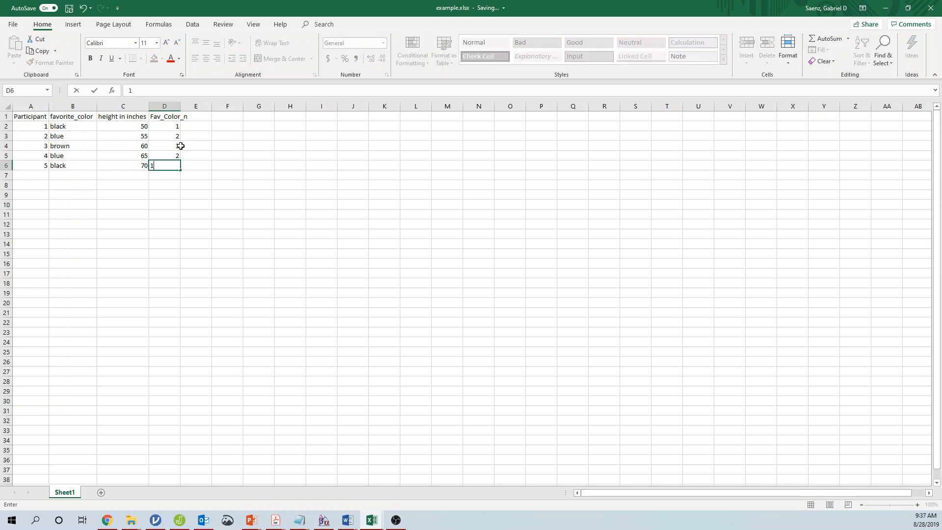
key(Tab)
key(Tab)
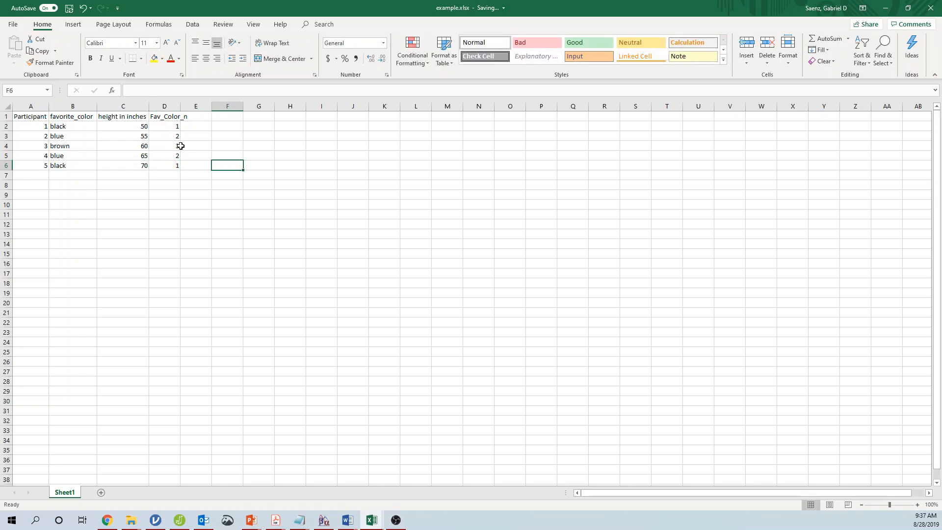
double_click(180, 106)
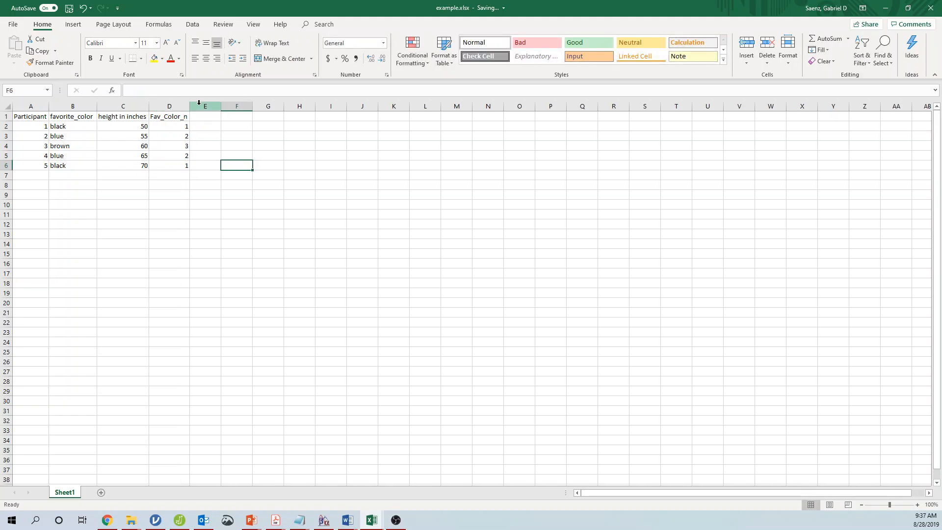
Add the header Fav_color_n_p in cell E1 and fit the width of column E.
click(210, 115)
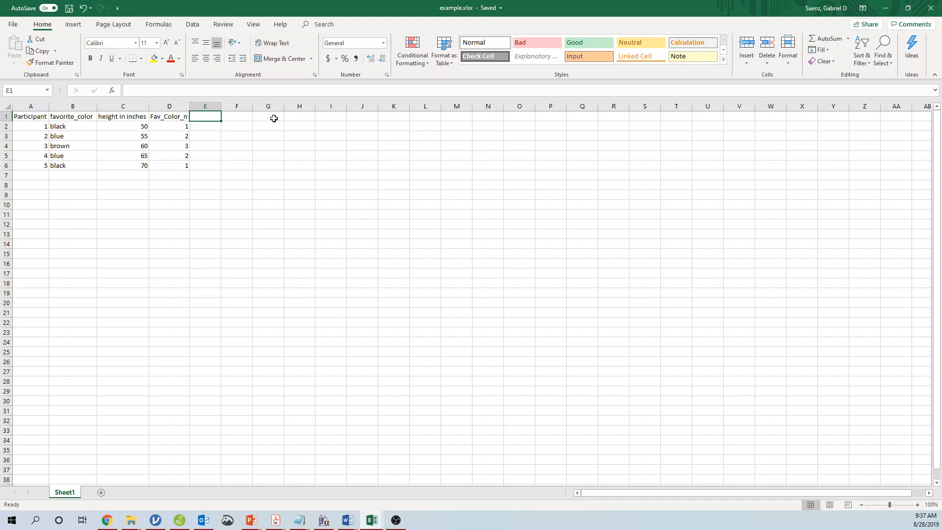
text(Fav_color_n_p)
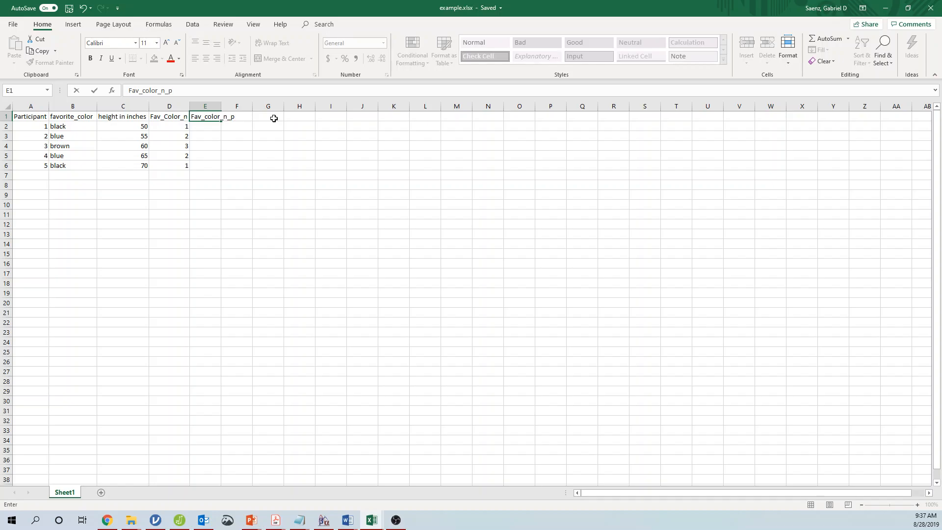
click(223, 137)
double_click(222, 106)
Enter the example formula =6*9 in cell G3 and inspect it in the formula bar.
click(217, 127)
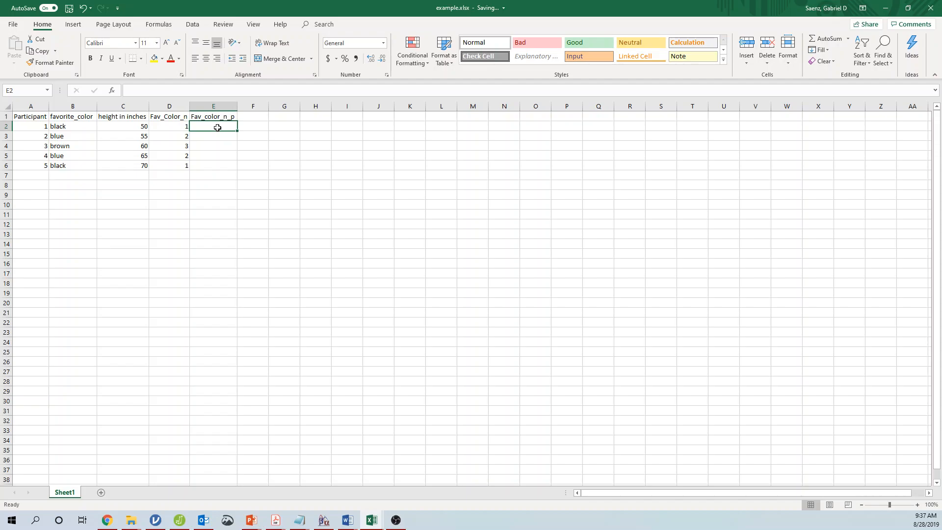
key(Right)
key(Right)
key(Down)
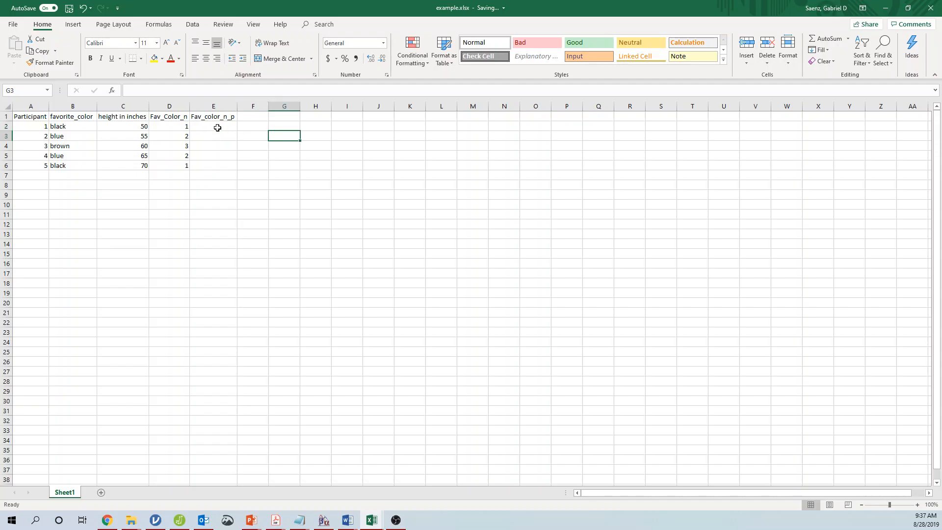
text(=)
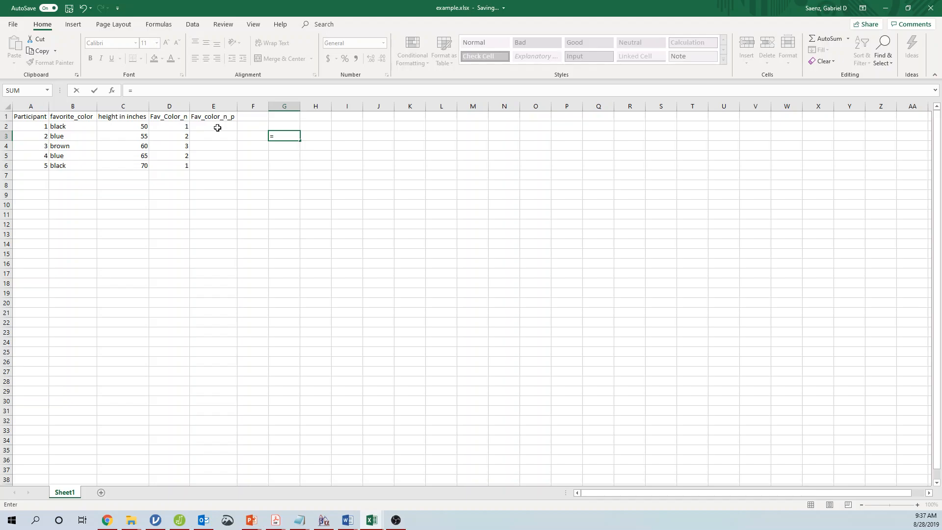
text(6*9)
key(Return)
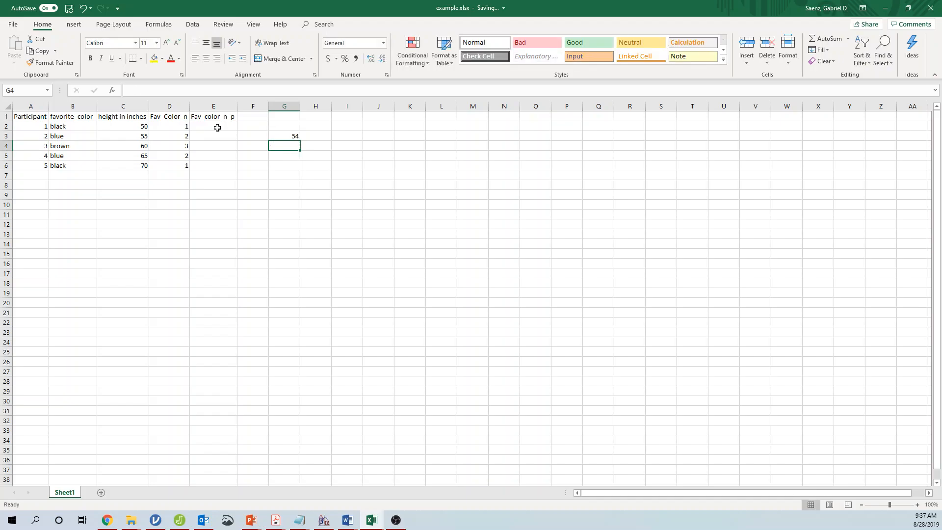
click(276, 137)
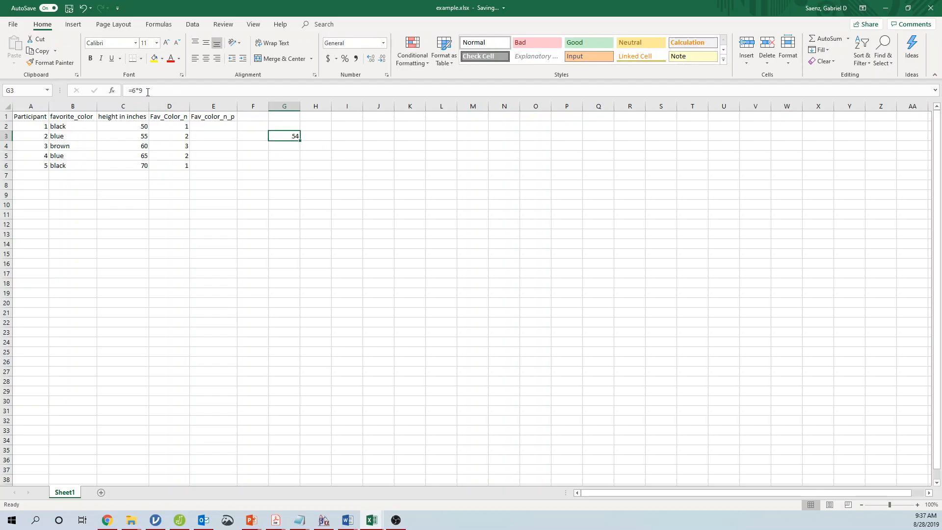
Clear the example formula from cell G3.
click(315, 174)
click(291, 137)
key(Delete)
Enter the formula =IF(B2="black",1,"oops") in cell E2.
click(231, 126)
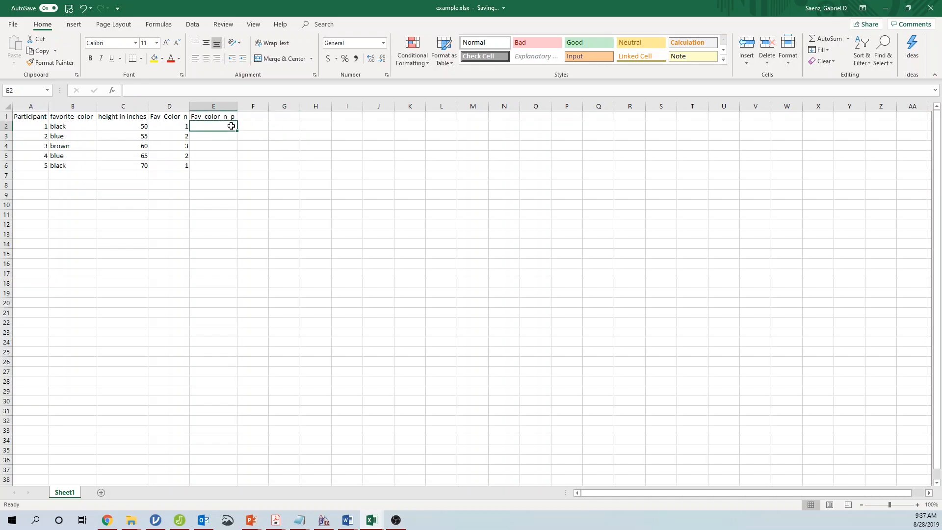
text(=)
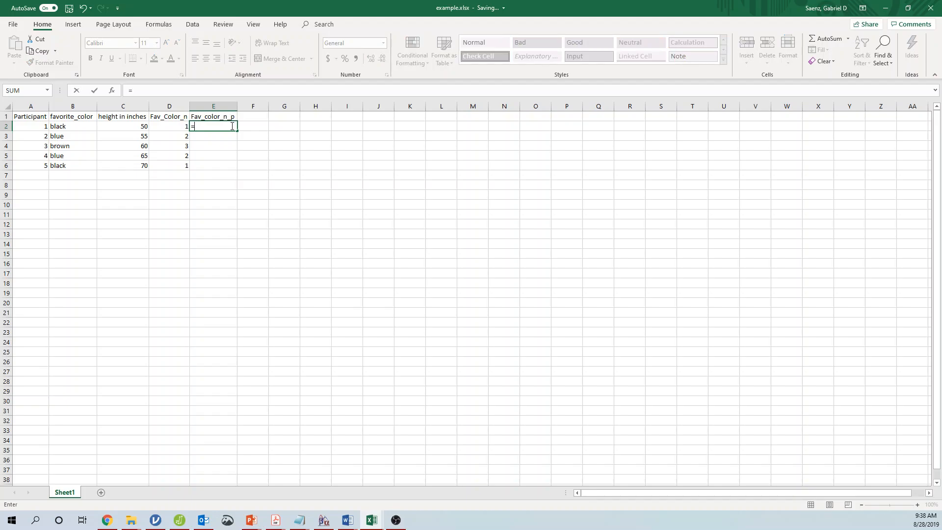
text(if)
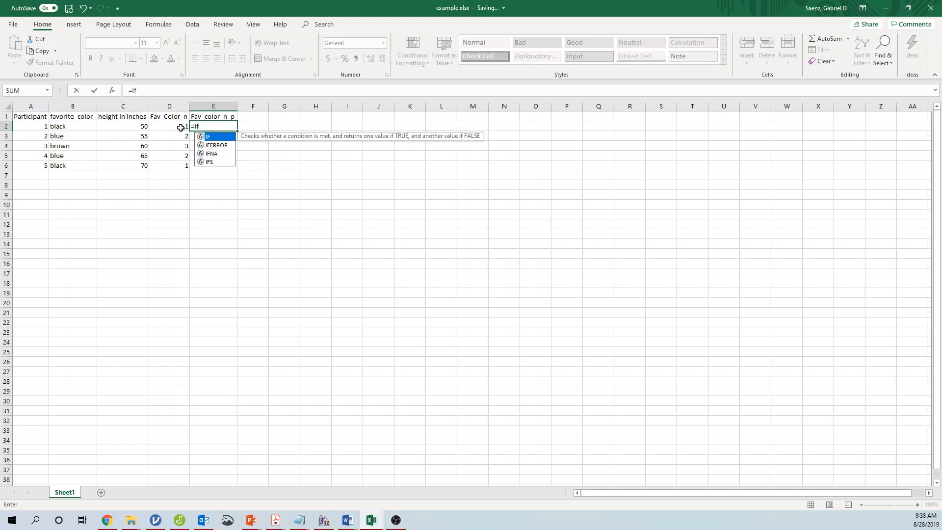
key(Tab)
click(105, 126)
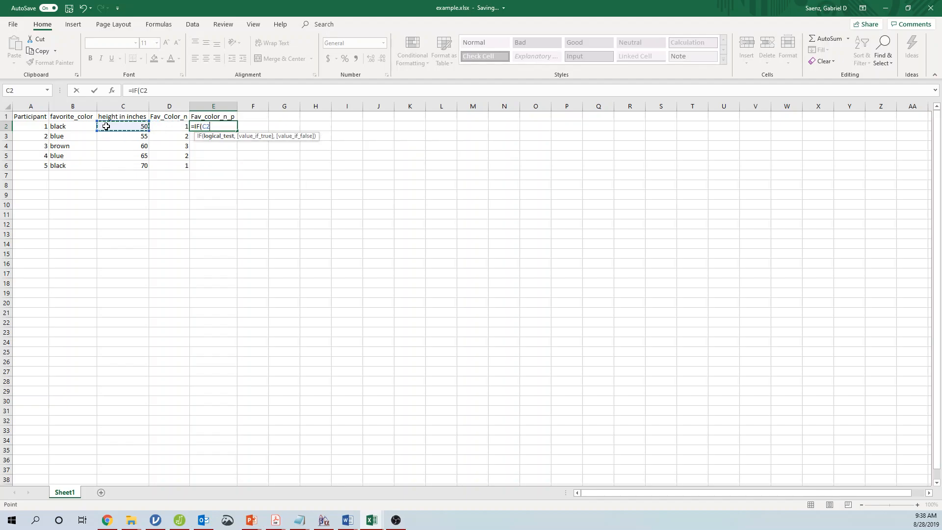
key(Left)
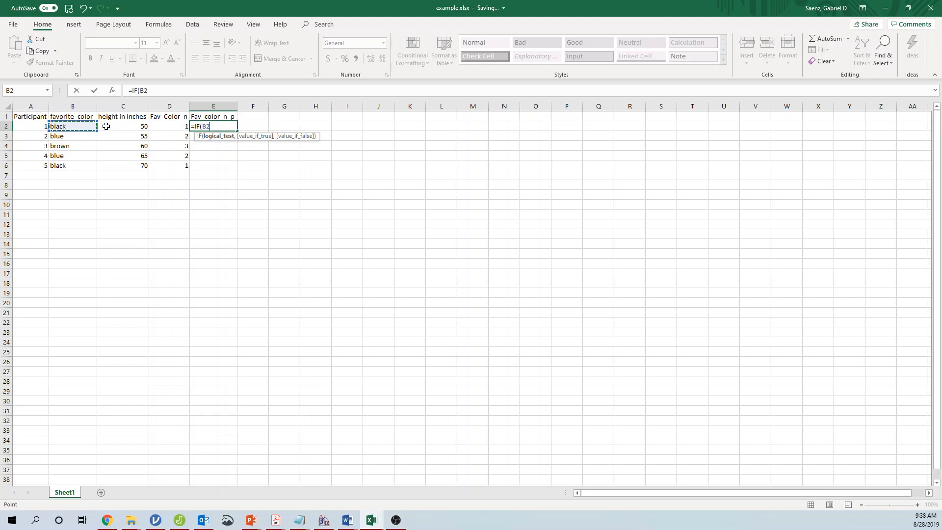
text(=)
text("black)
text(,)
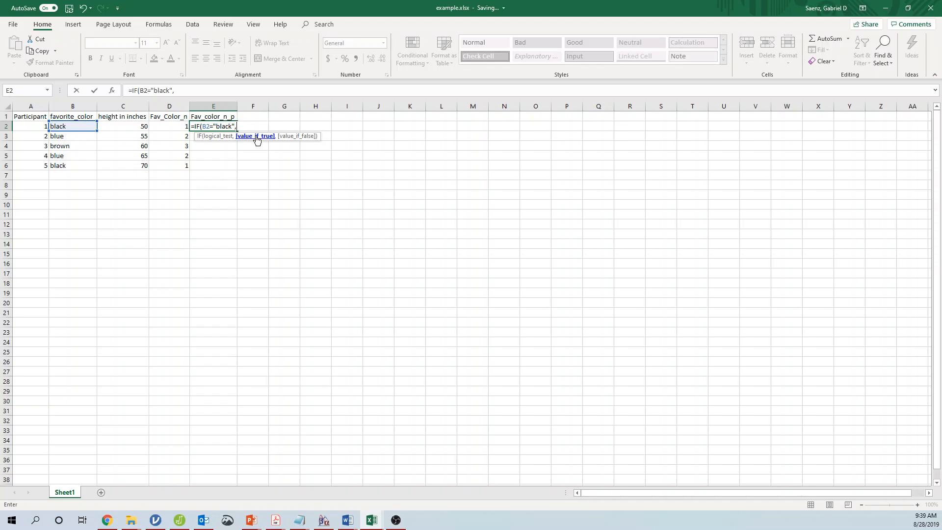
text(,"oops )
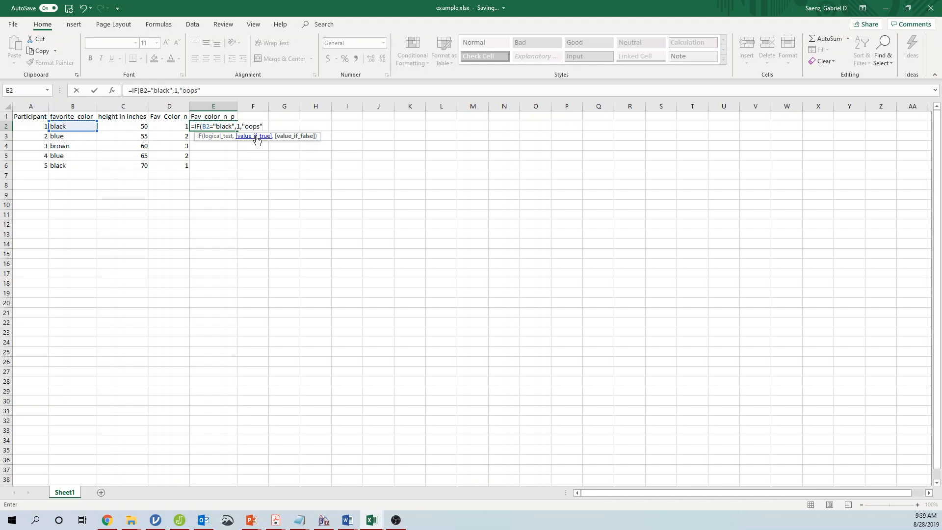
text())
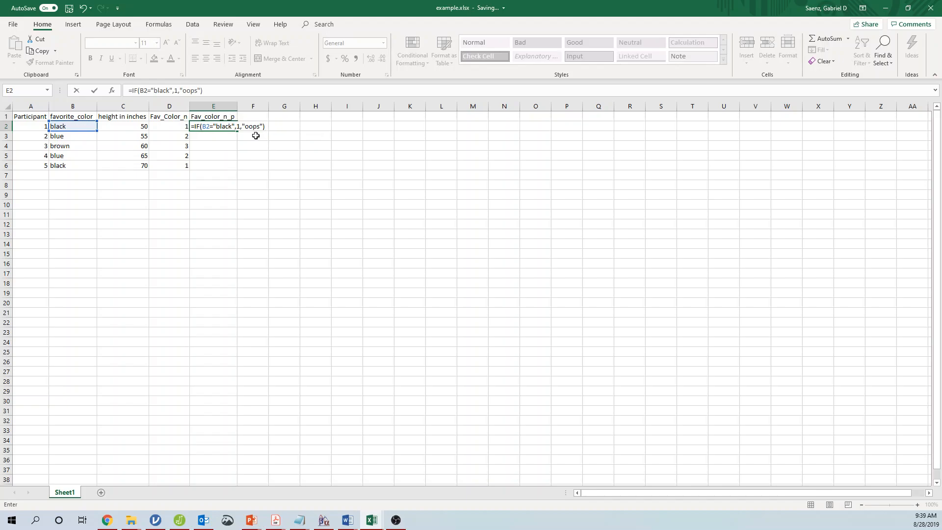
key(Return)
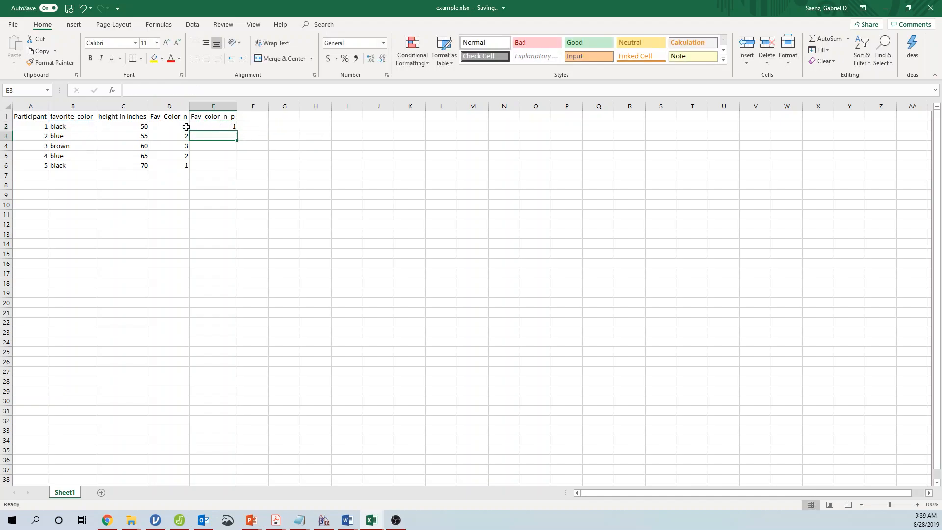
Fill the IF formula from E2 down to E6 and check the results against the favorite colors.
click(227, 127)
drag(237, 131, 239, 170)
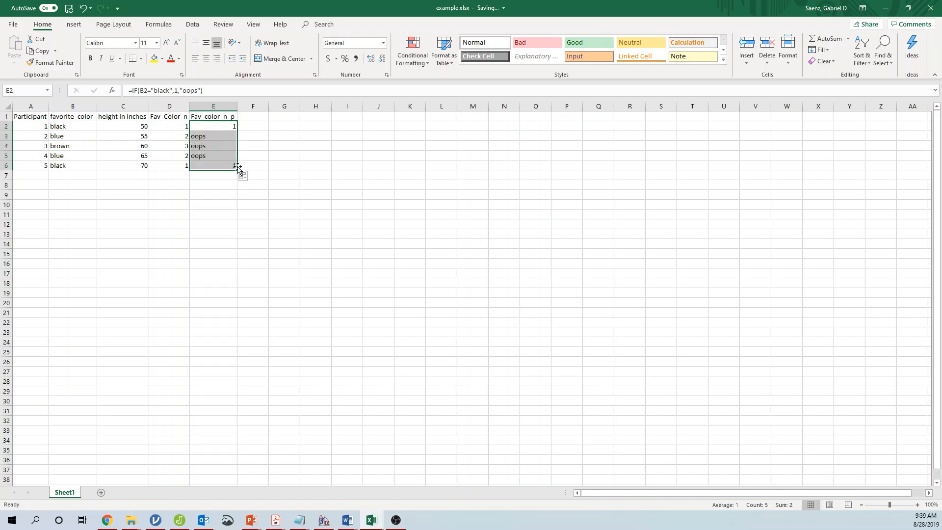
click(214, 156)
click(71, 127)
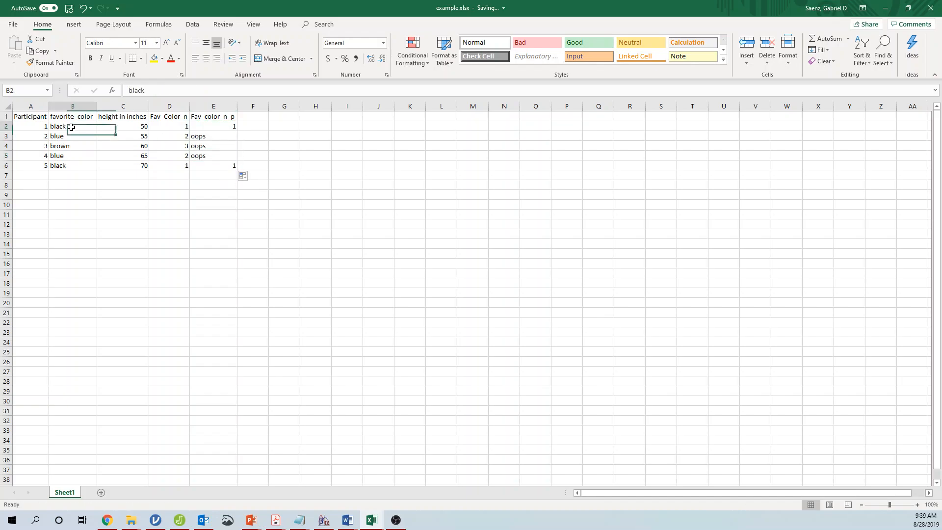
click(196, 129)
click(93, 133)
click(193, 138)
Replace the "oops" argument in E2's formula with the start of a nested IF.
click(230, 128)
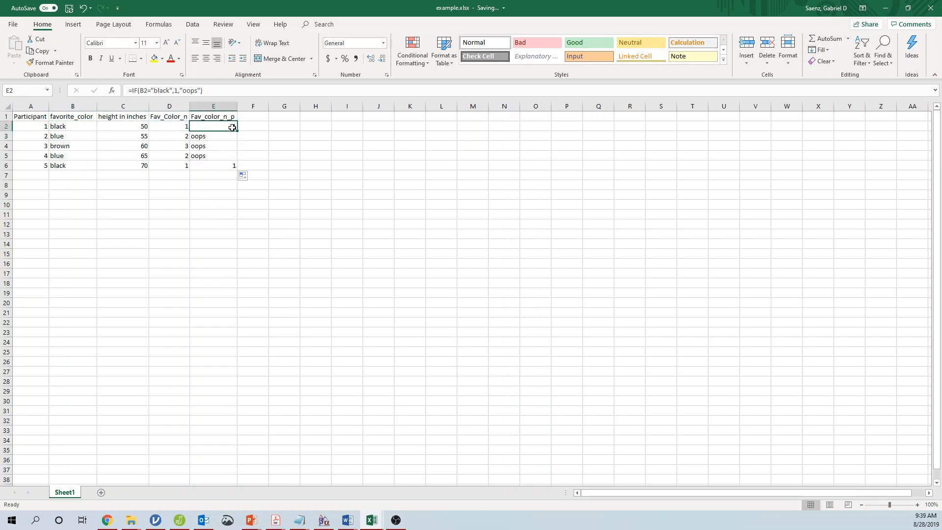
double_click(193, 91)
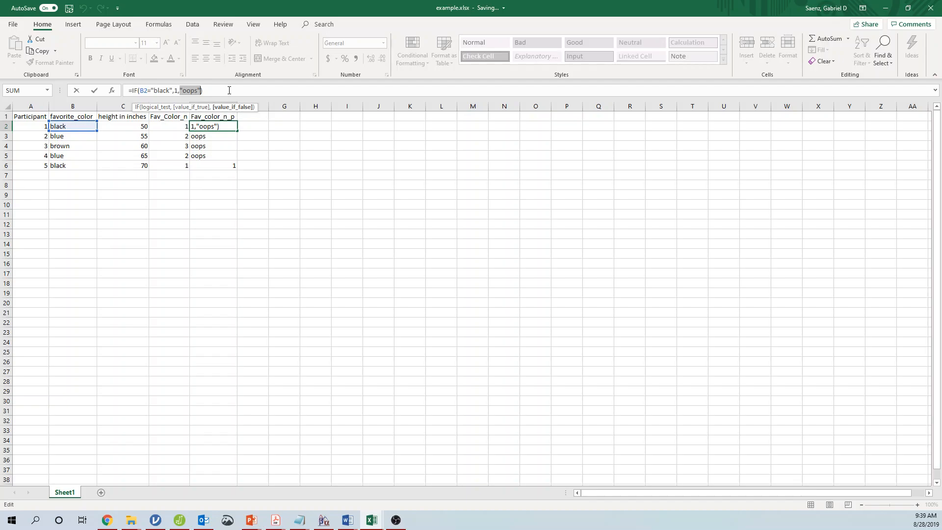
text(IF)
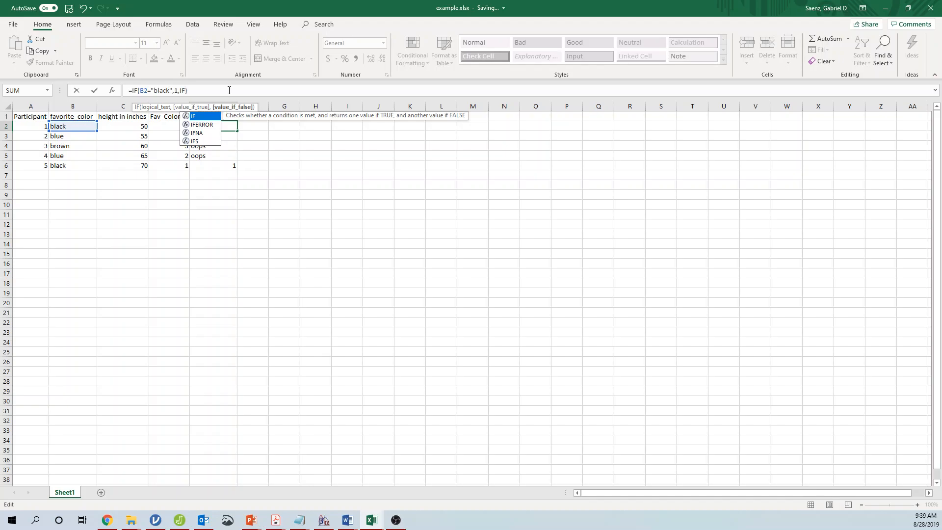
Browse the suggested functions beginning with IF and read their descriptions.
key(Down)
key(Down)
key(Down)
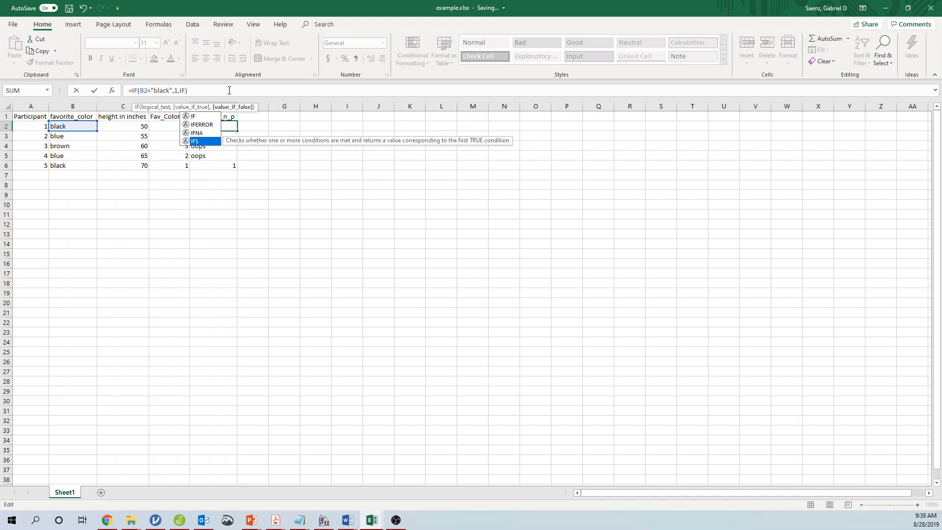
key(Up)
key(Up)
key(Up)
key(Down)
key(Down)
key(Up)
key(Down)
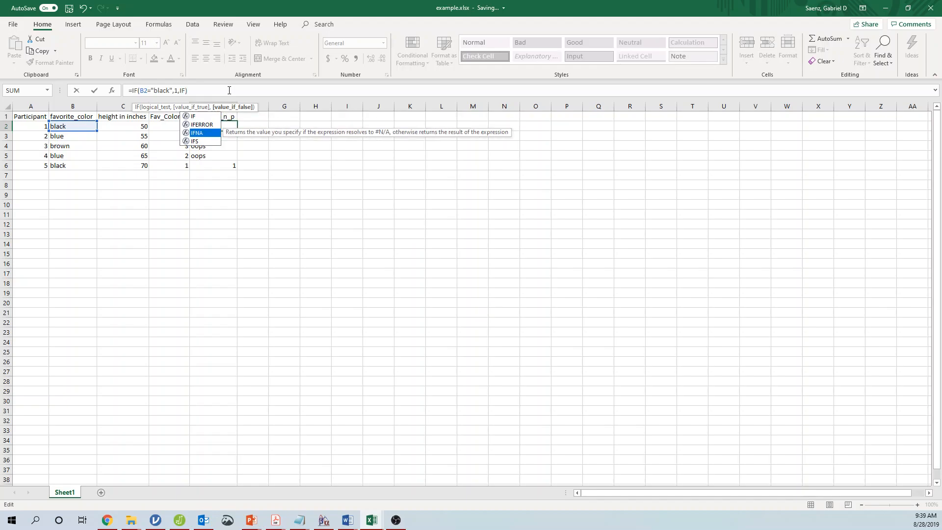
key(Up)
key(Up)
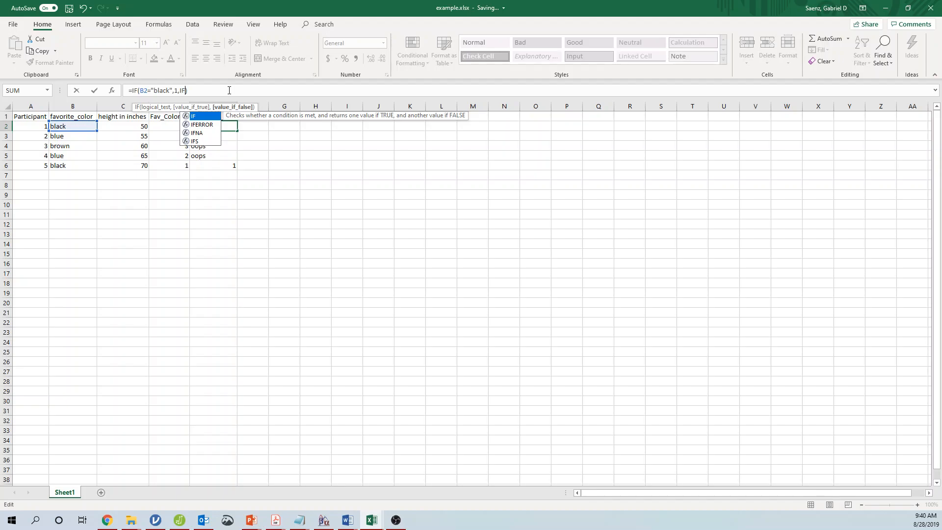
Make the nested IF in E2 return 2 when B2="blue".
key(Tab)
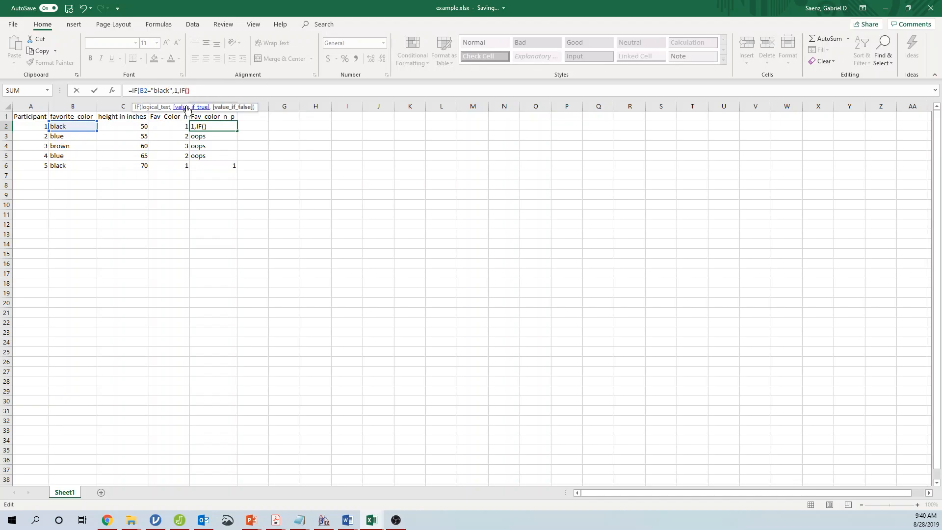
click(202, 126)
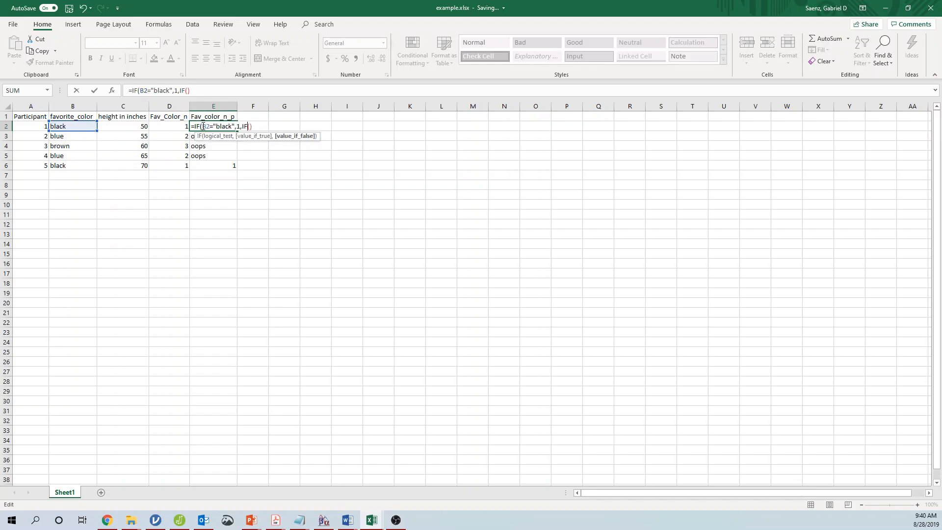
key(Left)
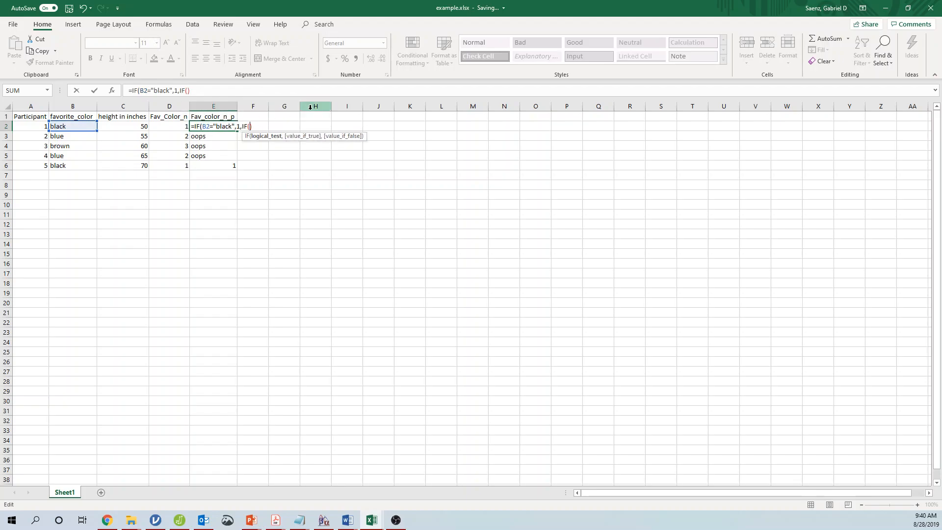
click(76, 127)
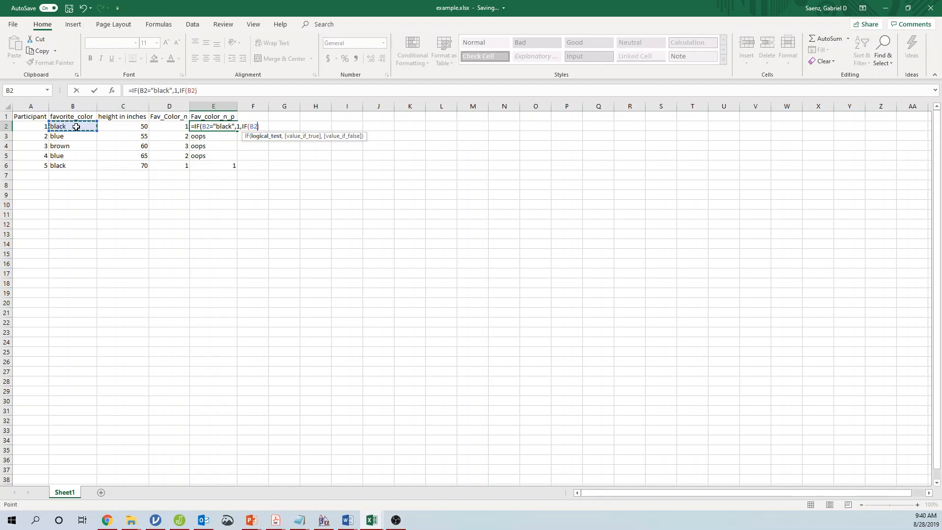
text(="blue",2)
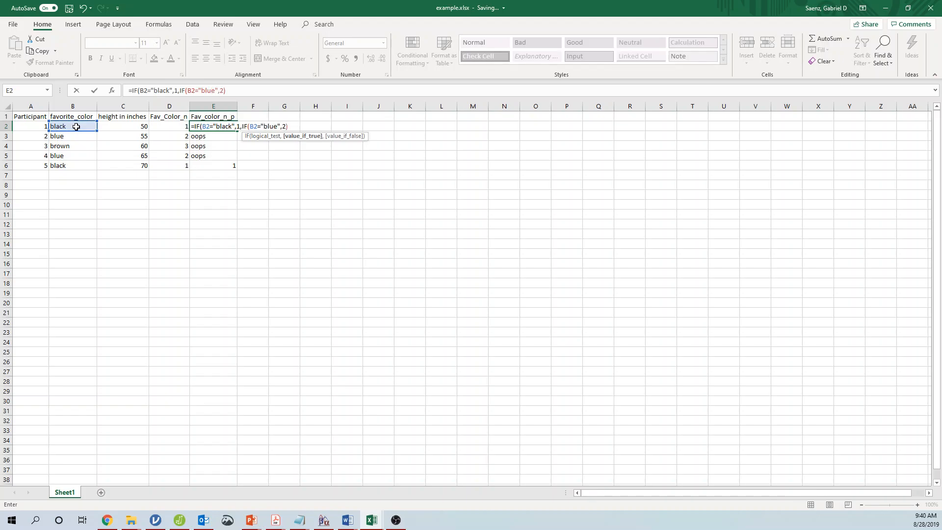
Nest a third IF in E2's formula that returns 3 when B2="brown".
text(,IF)
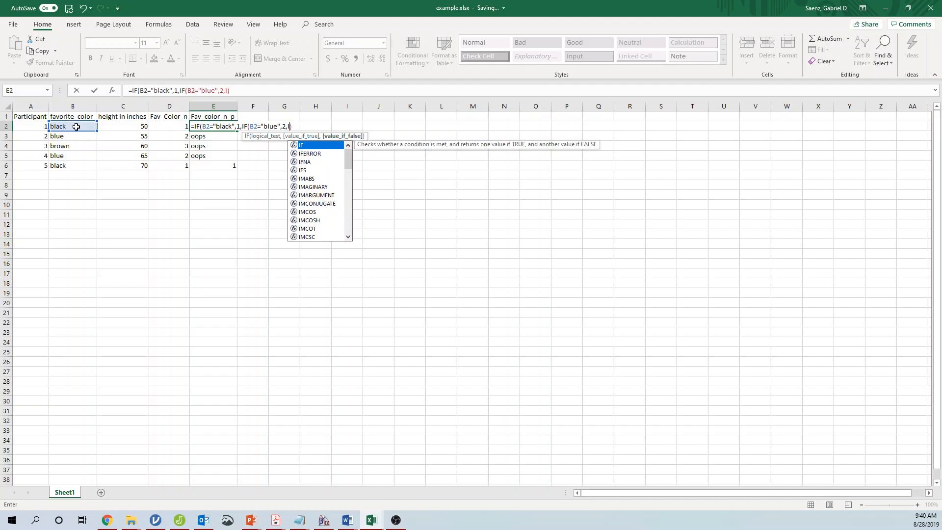
text(()
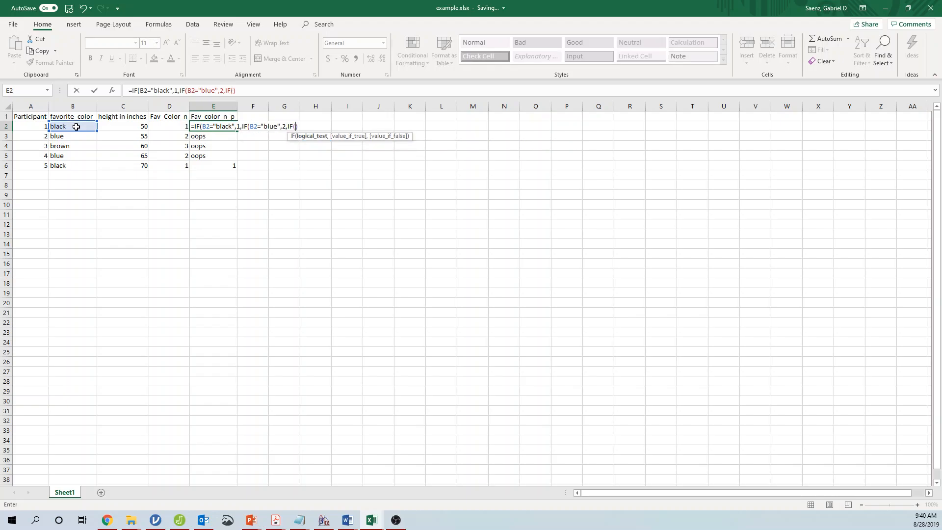
key(Left)
key(Left)
key(Left)
key(Right)
key(Right)
key(Left)
key(Left)
text(="brown)
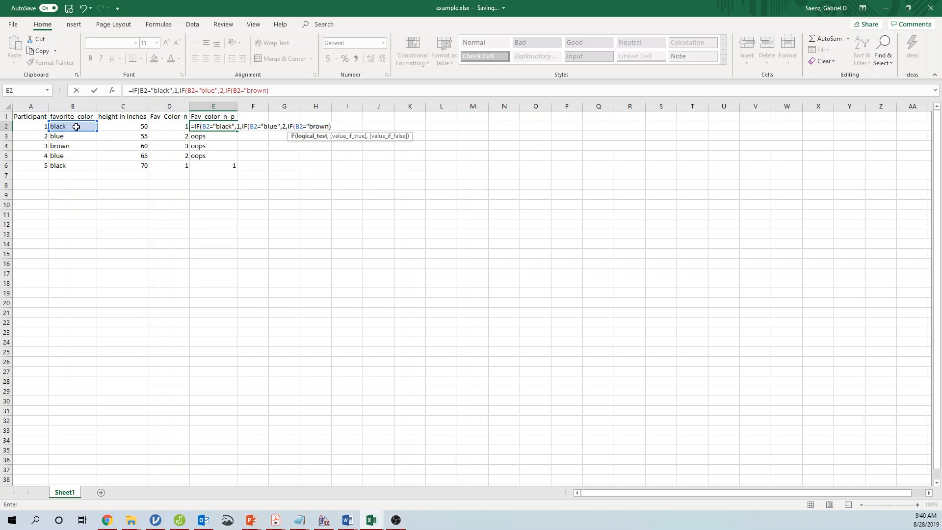
text(",3)
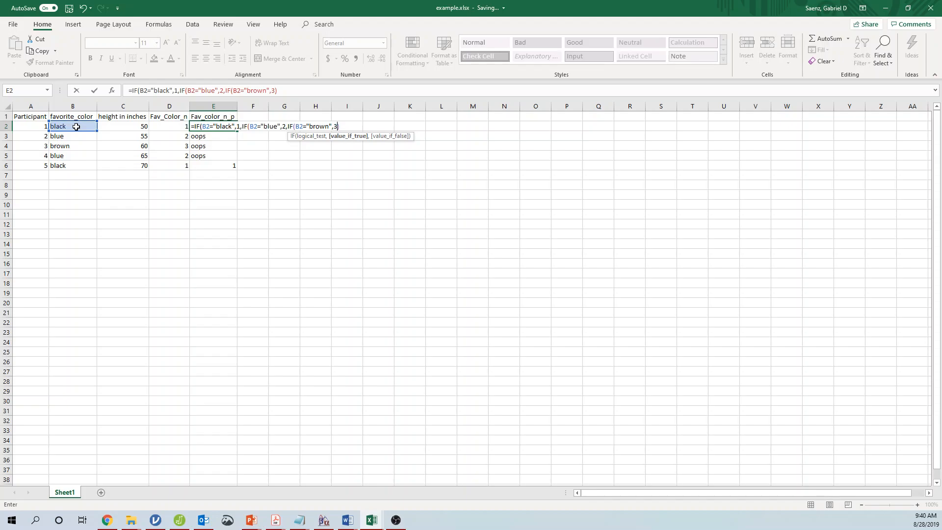
Finish E2's formula with "oops" as the value if false and accept the proposed parenthesis correction.
text(,"oops")
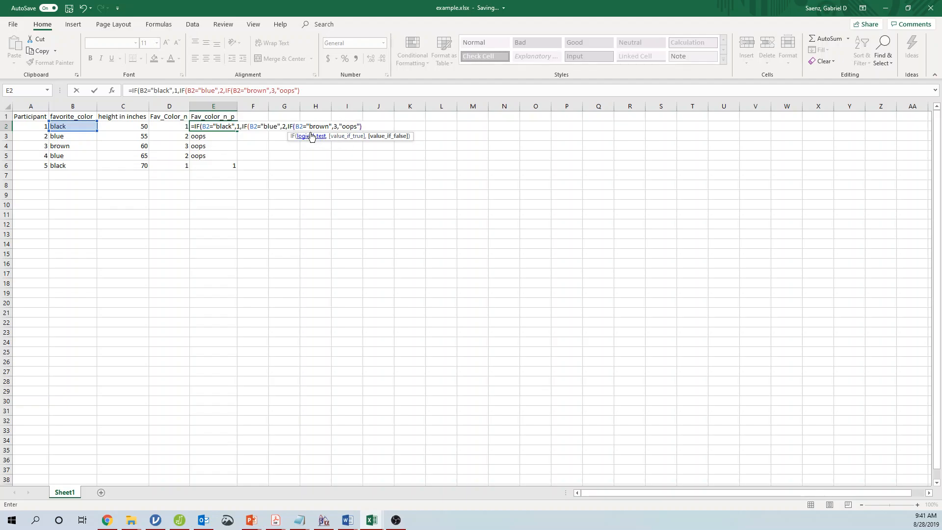
text())
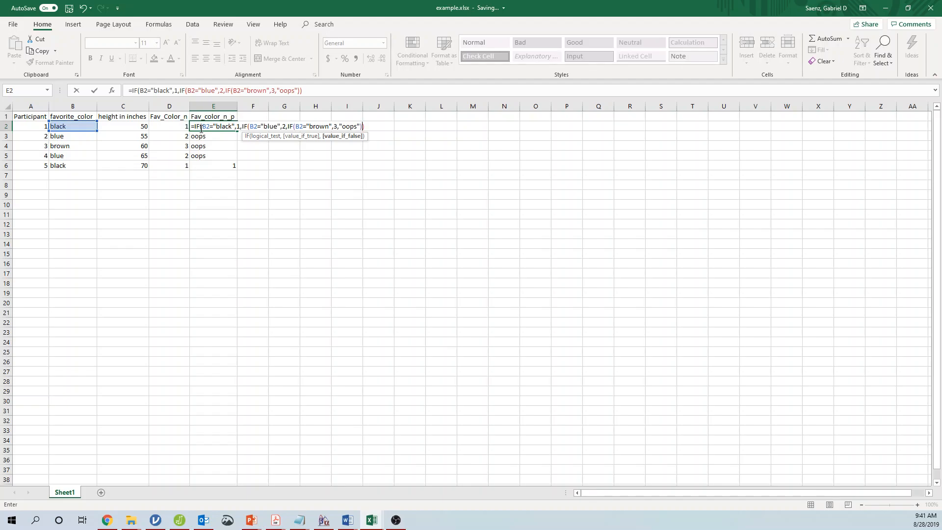
key(Return)
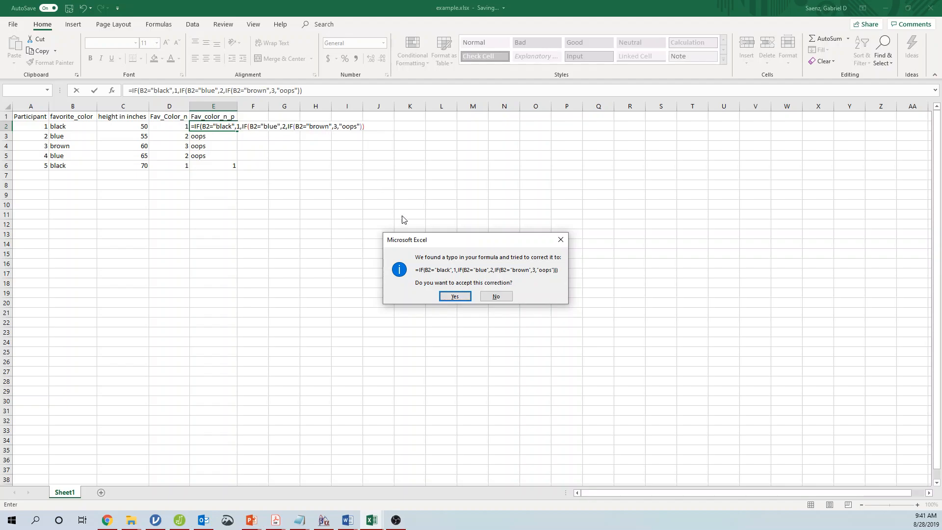
click(466, 299)
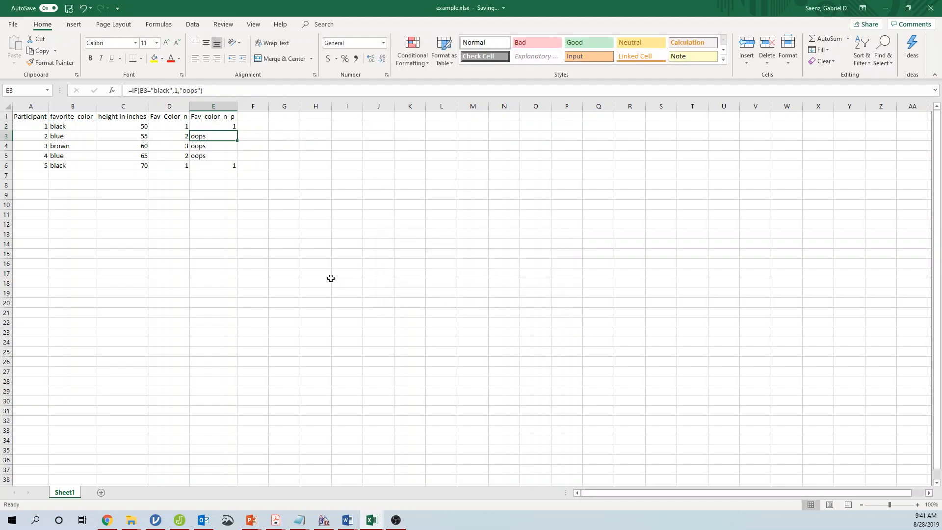
Fill the completed nested IF formula from E2 down to E6.
click(231, 129)
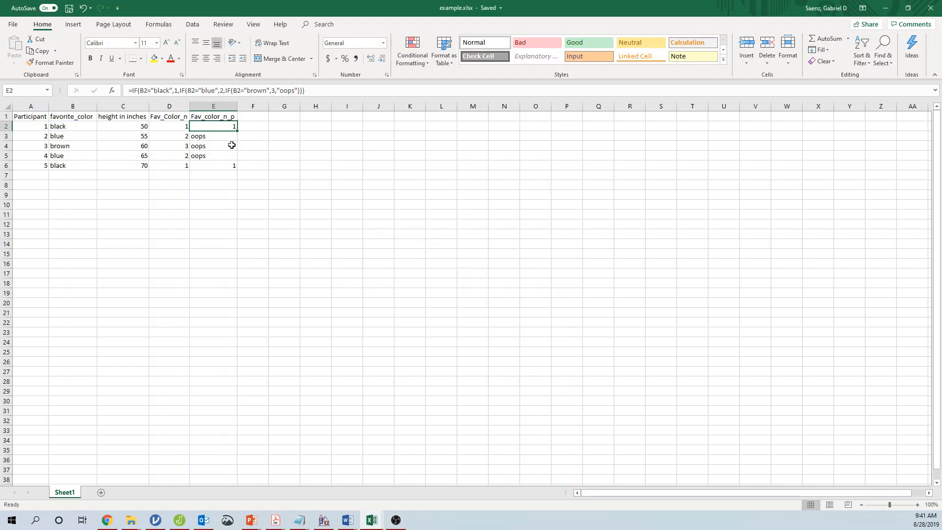
drag(236, 132, 237, 169)
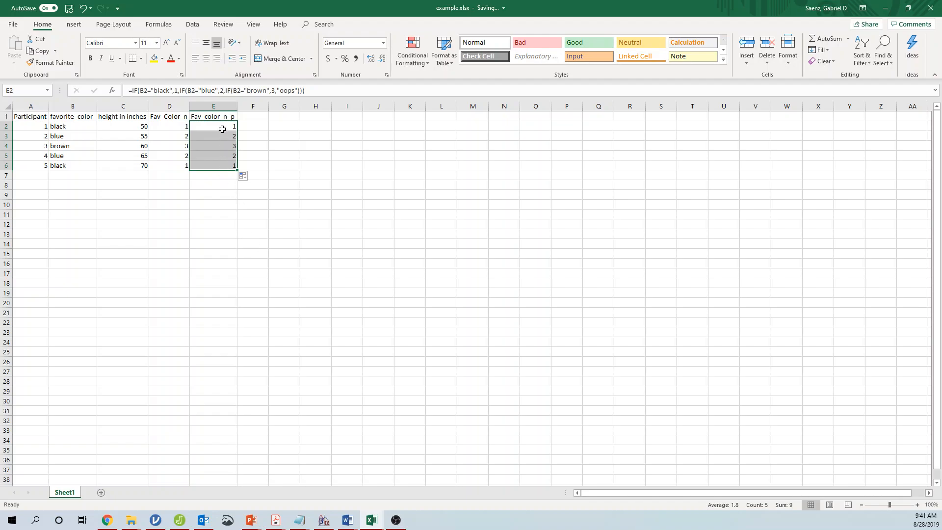
Copy the Fav_color_n_p column in E1:E6 and paste it as values only starting at F1.
drag(227, 115, 218, 165)
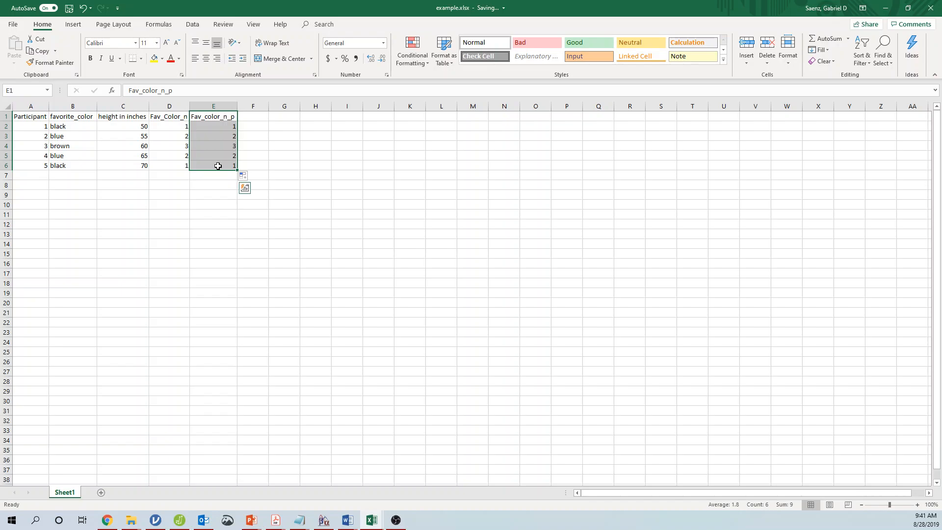
key(ctrl+c)
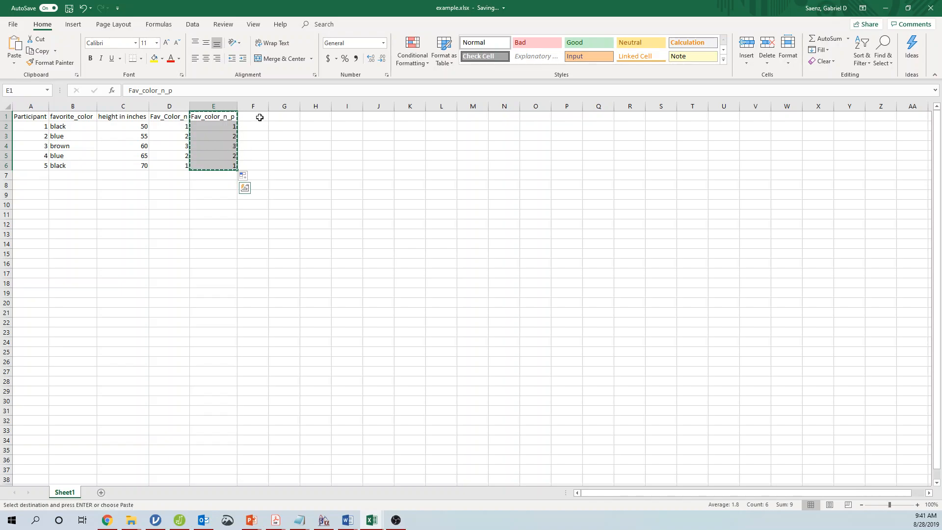
click(227, 128)
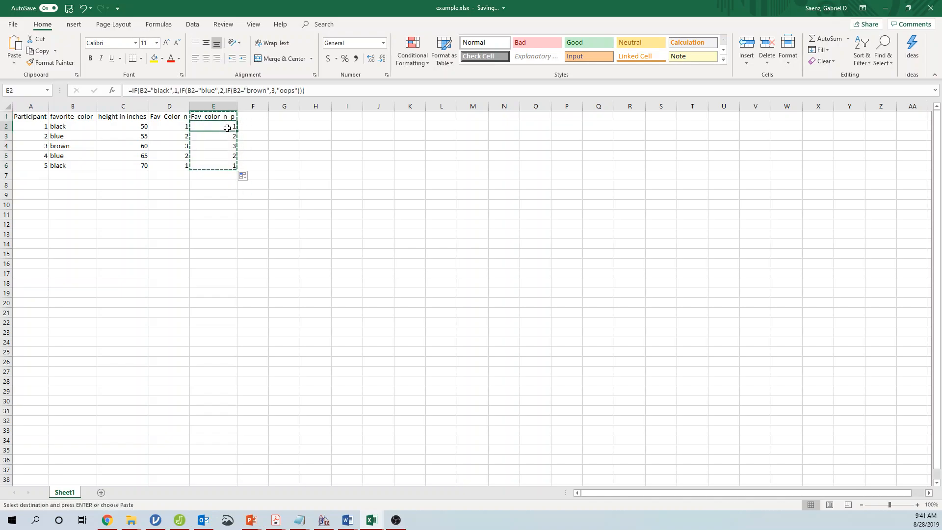
drag(234, 118, 233, 163)
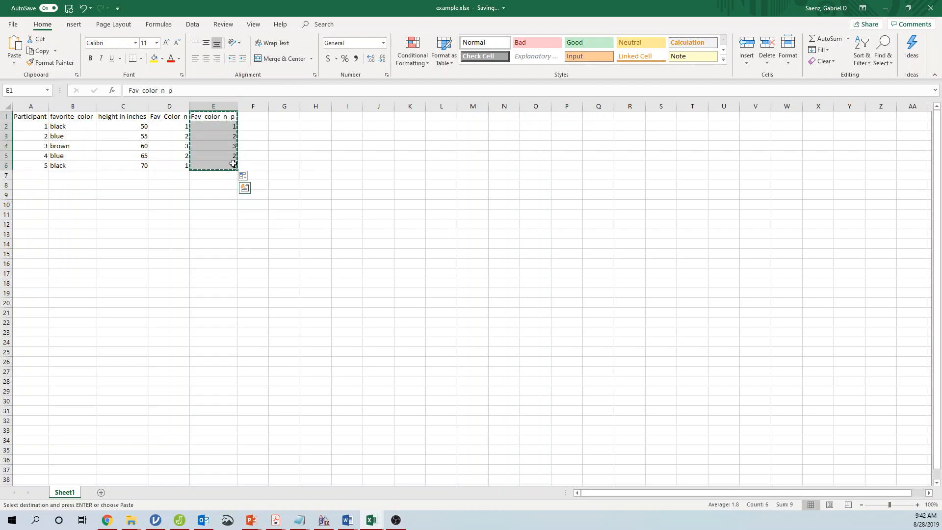
click(261, 118)
right_click(261, 119)
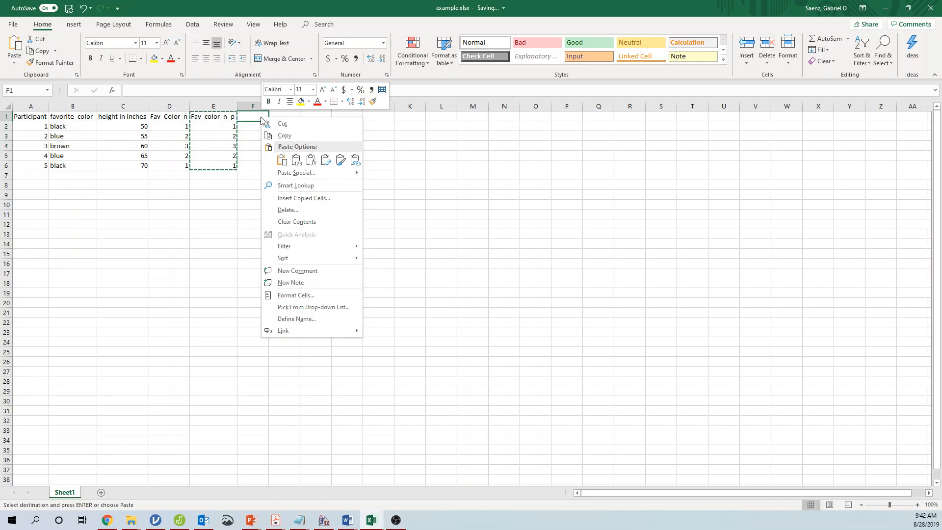
click(282, 160)
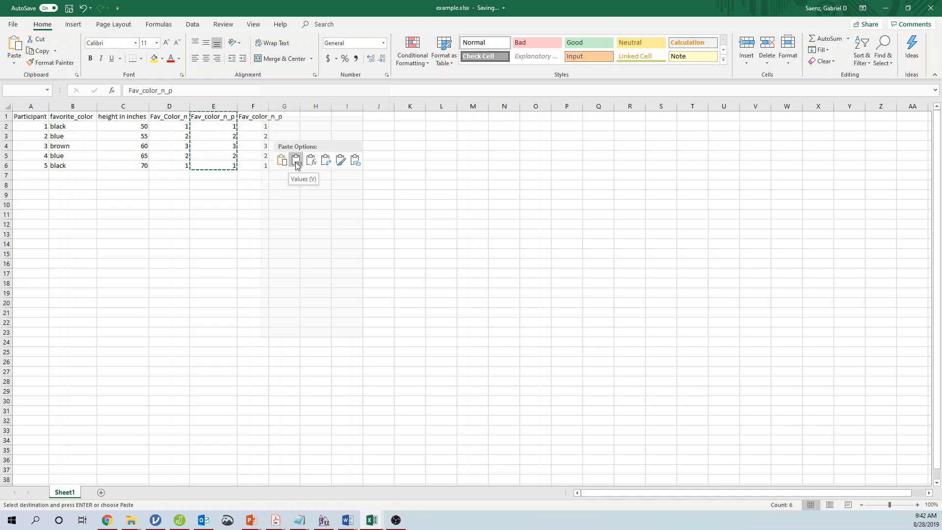
click(297, 165)
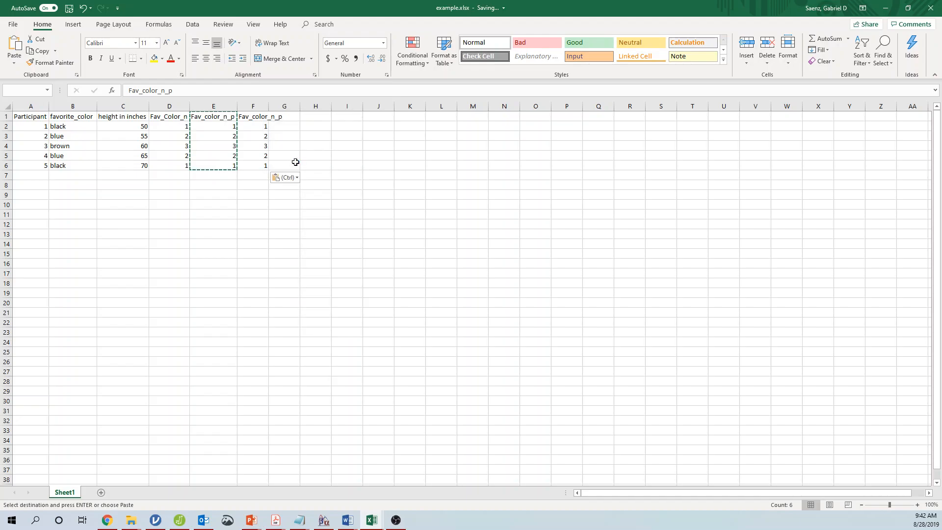
click(273, 138)
key(Escape)
click(254, 129)
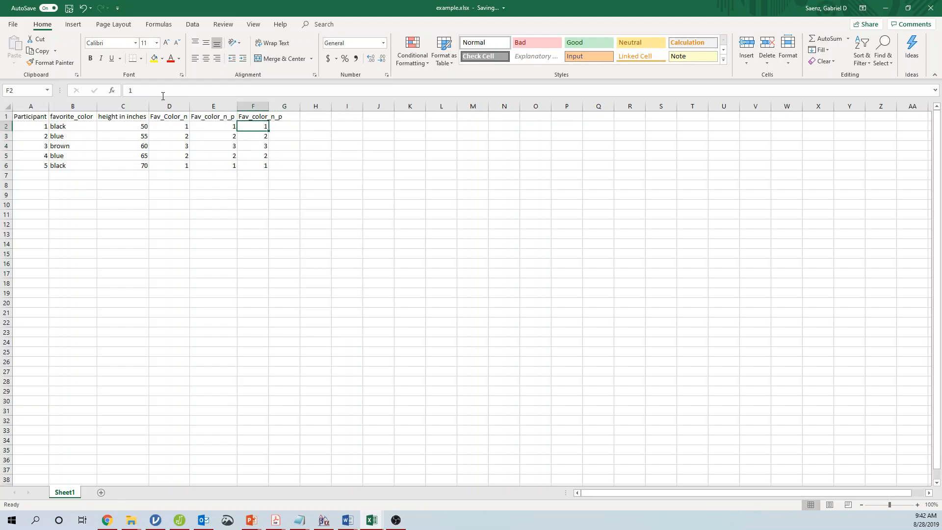
click(224, 128)
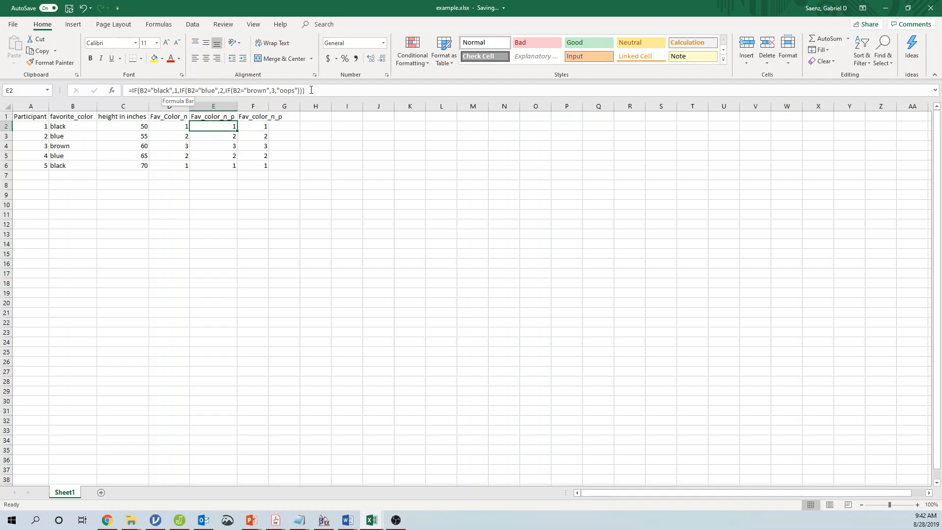
Move the pasted values from F1:F6 onto E1:E6, replacing the formula cells there.
drag(256, 118, 234, 138)
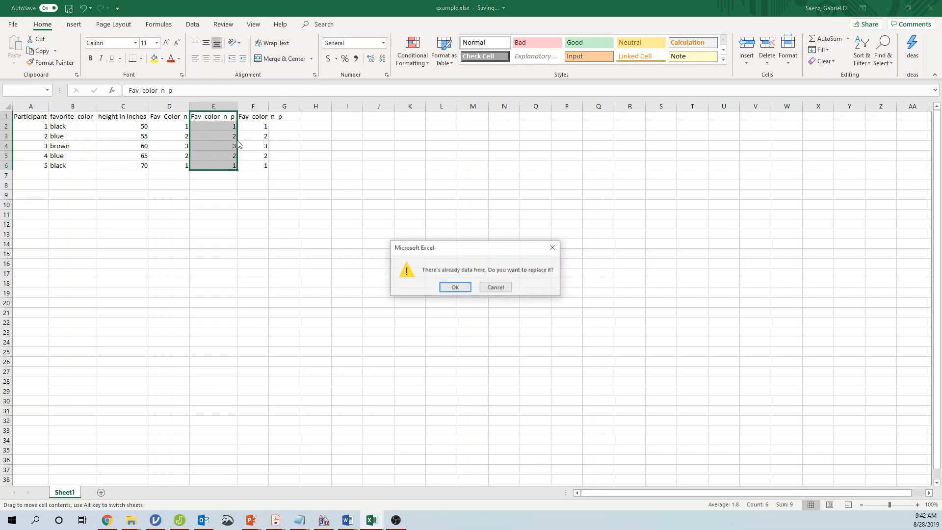
click(454, 287)
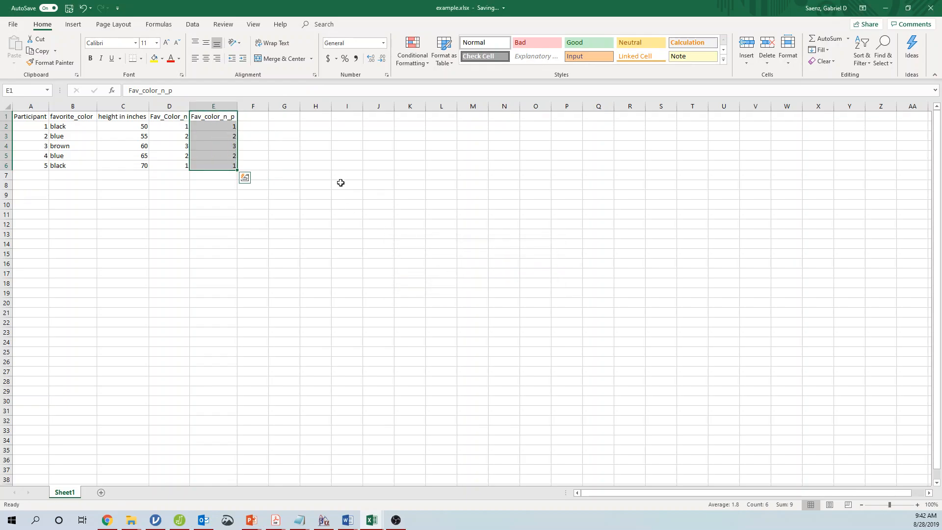
click(275, 147)
drag(233, 126, 228, 165)
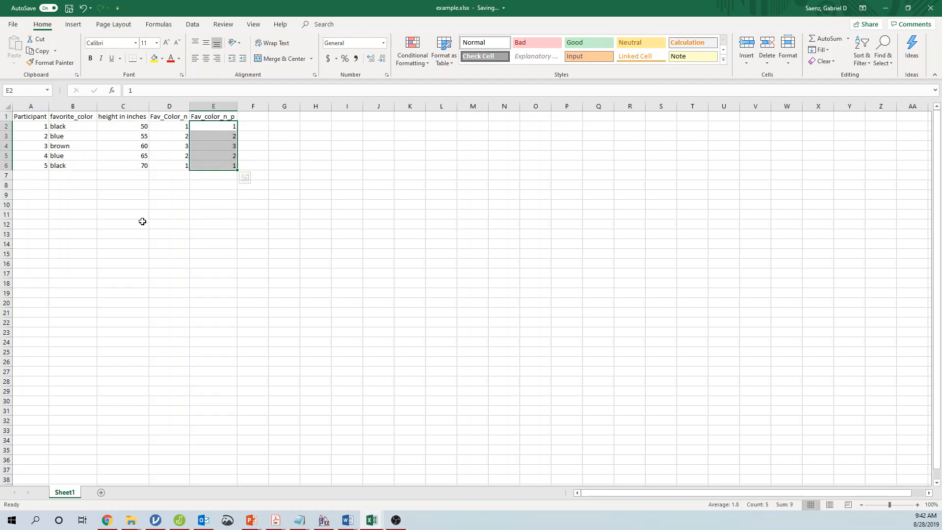
click(220, 164)
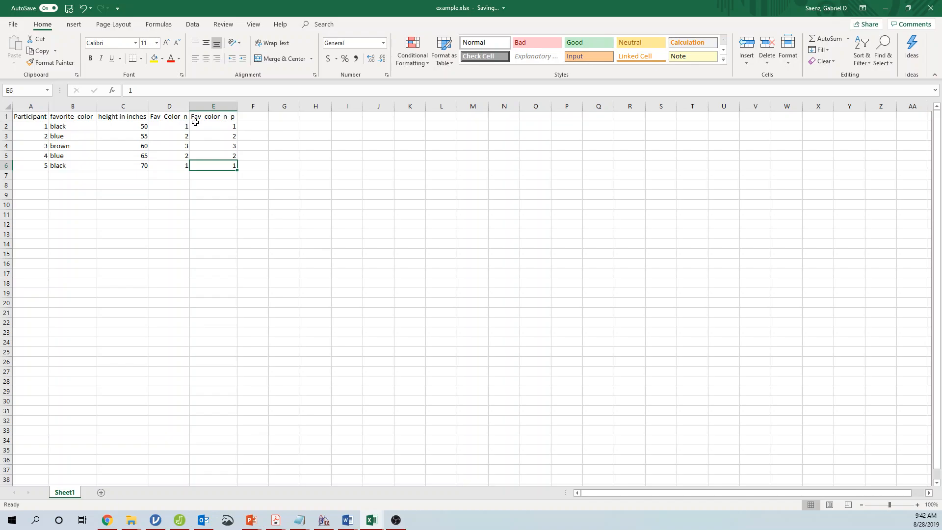
drag(226, 122, 225, 163)
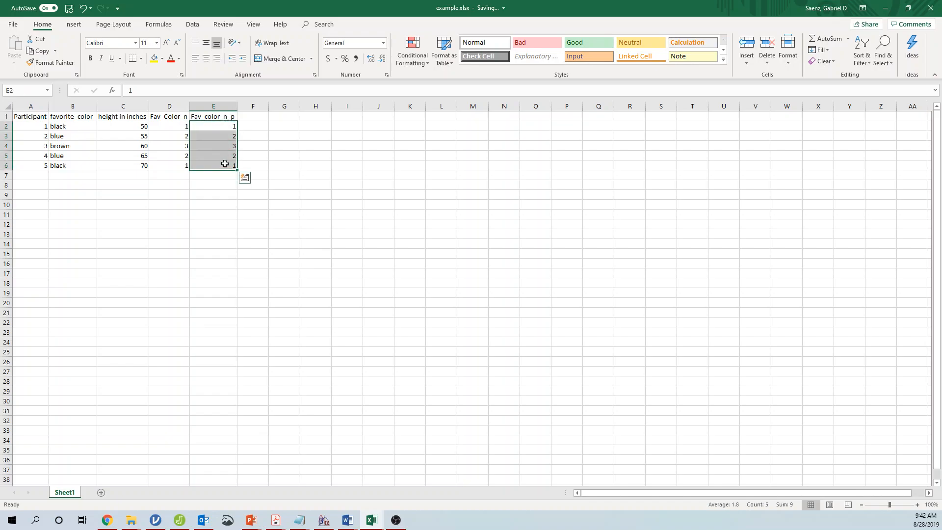
Add a new worksheet, head cell A1 with "key" and list the codes 1, 2 and 3 in A2:A4.
click(101, 492)
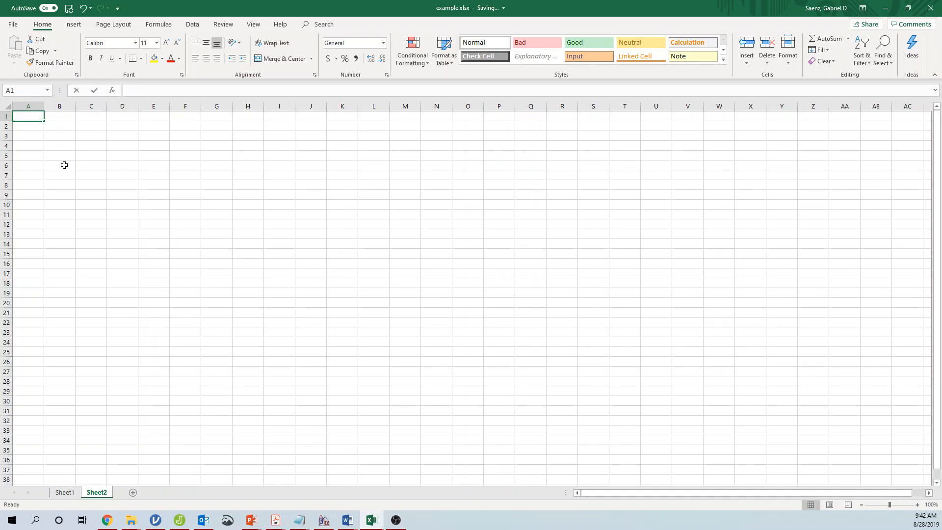
text(key)
key(Return)
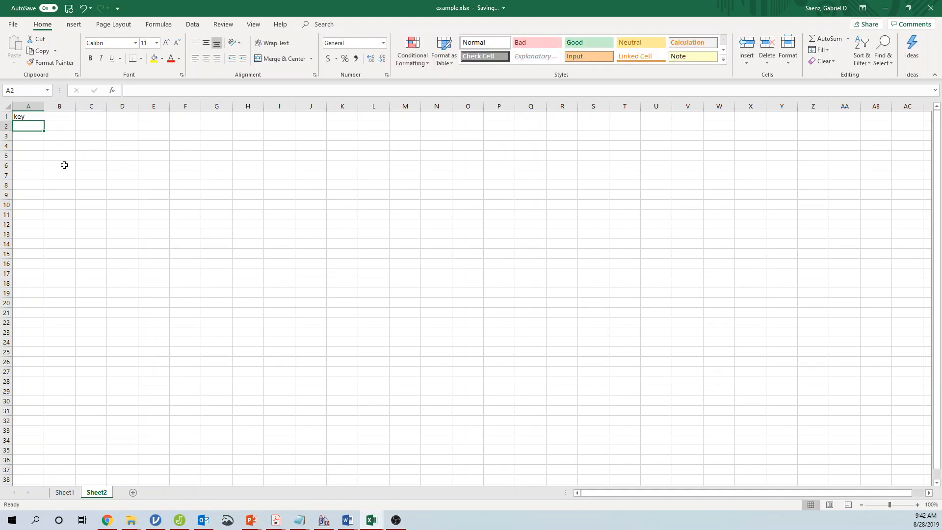
text(1)
key(Return)
text(2)
key(Return)
text(3)
key(Return)
Enter the color labels black, blue and brown in B2:B4 beside their codes.
key(Up)
key(Up)
key(Up)
key(Right)
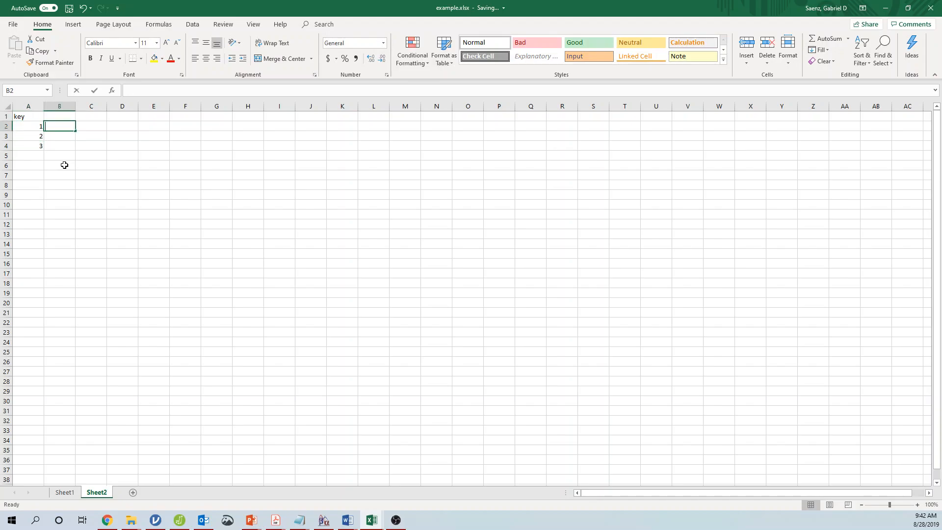
text(black)
key(Return)
text(blue)
key(Return)
text(brown)
key(Return)
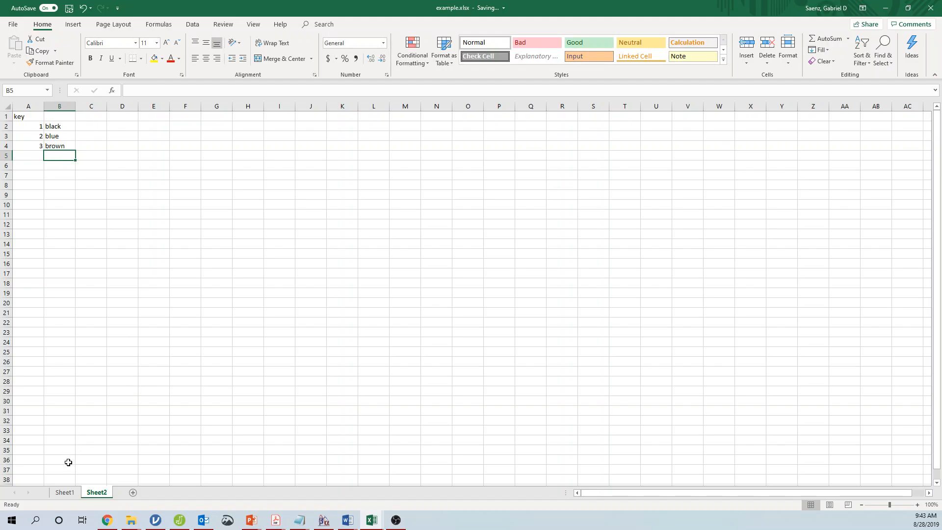
Save a copy of Sheet1 as "example" in CSV (Comma delimited) format, replacing the existing example.csv.
click(64, 492)
click(163, 420)
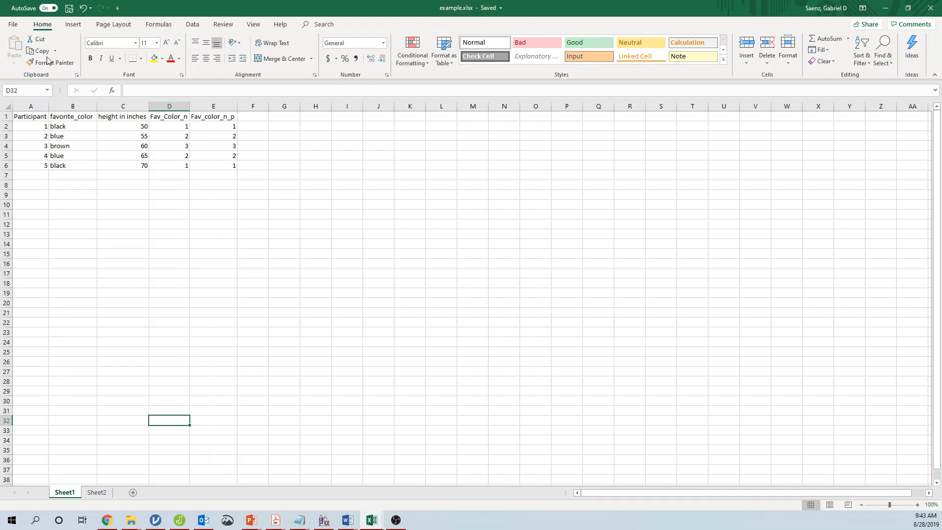
click(13, 24)
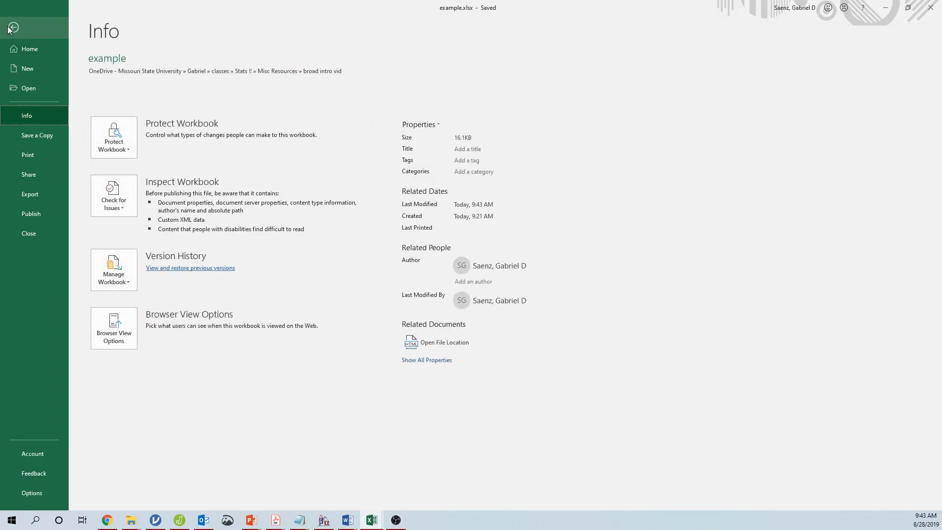
click(25, 131)
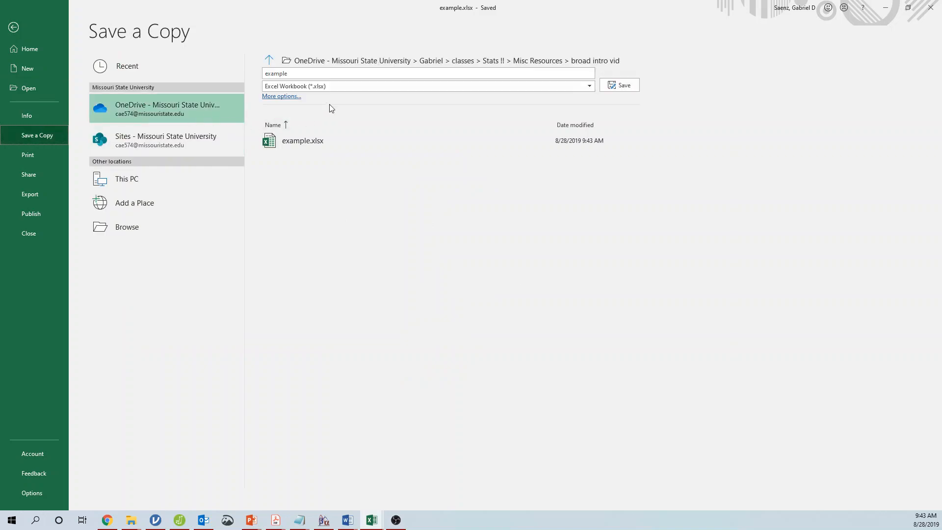
click(353, 87)
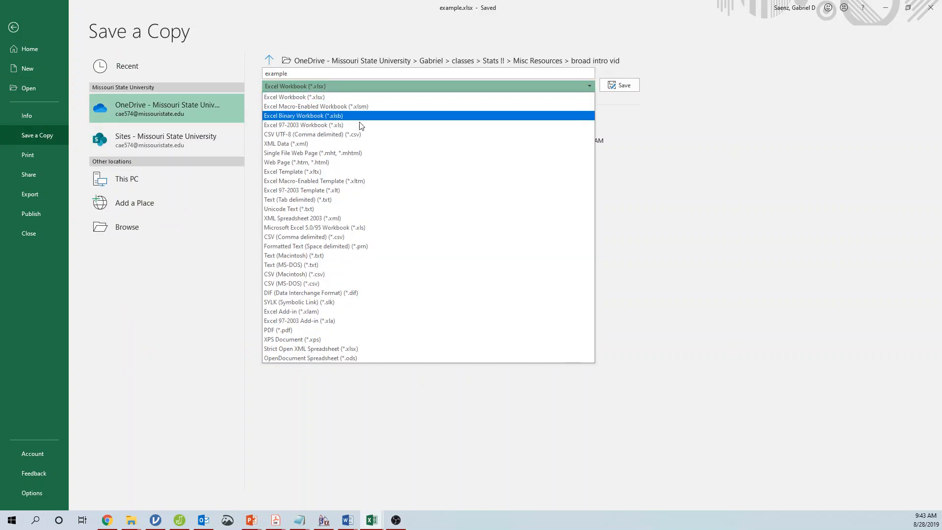
click(358, 237)
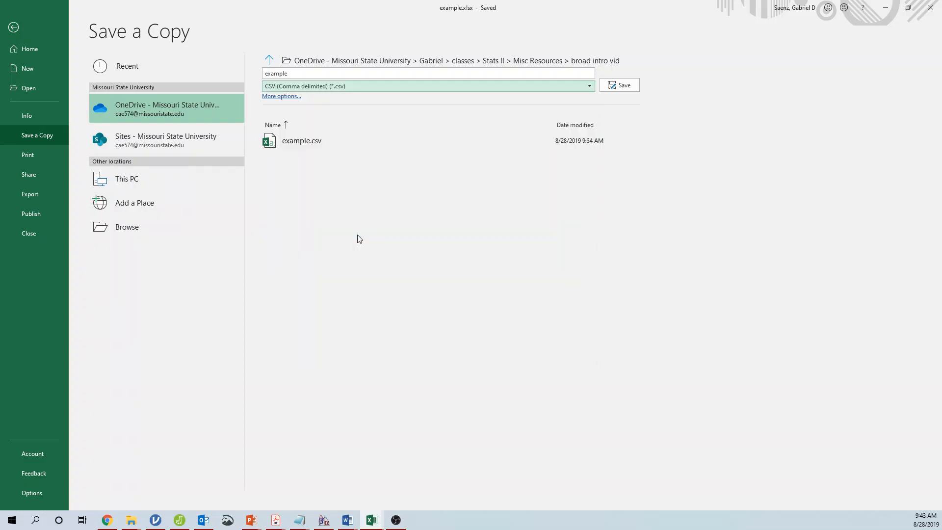
click(622, 86)
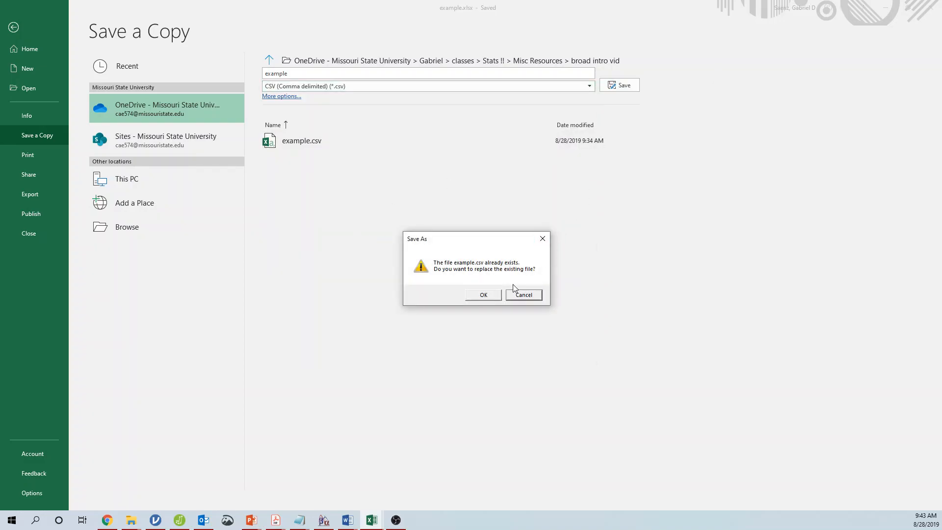
click(484, 295)
click(457, 292)
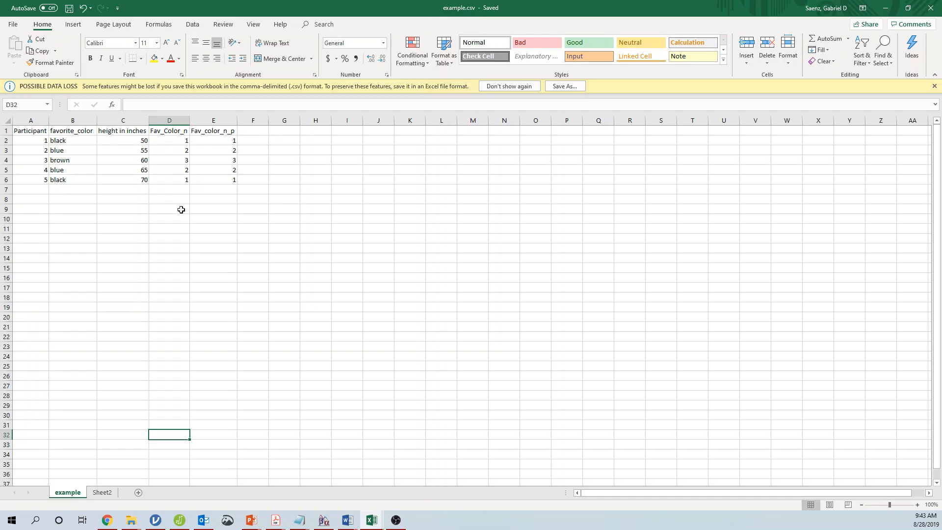
Switch to the broad intro vid folder in File Explorer, open example.csv in Notepad and enlarge its window.
mouse_move(131, 520)
click(148, 500)
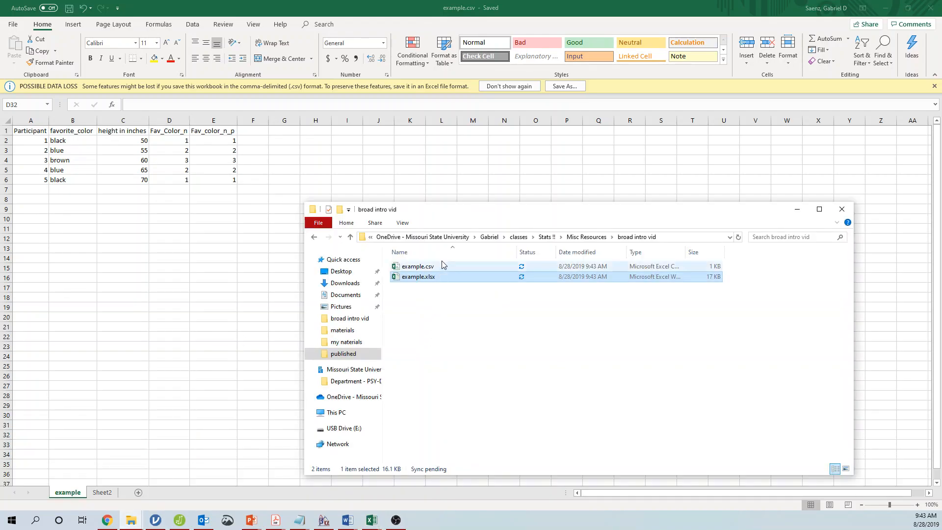
right_click(442, 266)
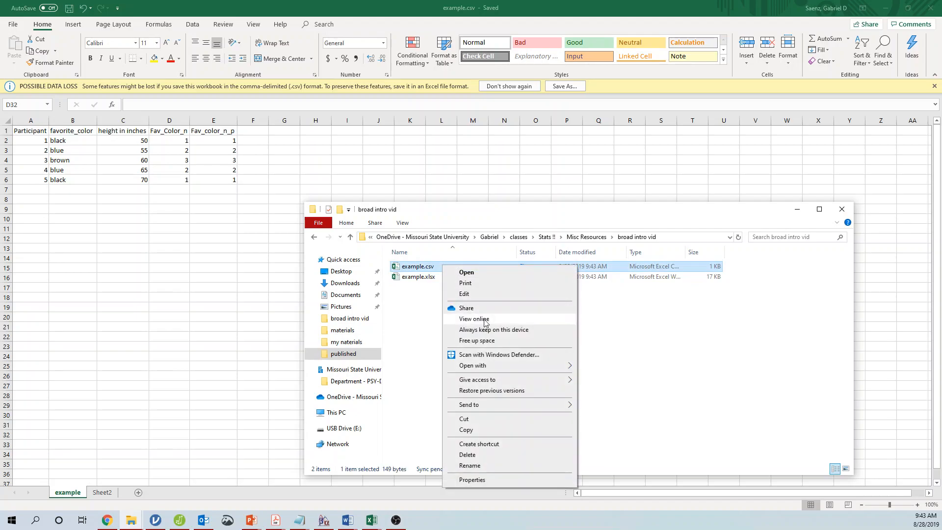
mouse_move(493, 371)
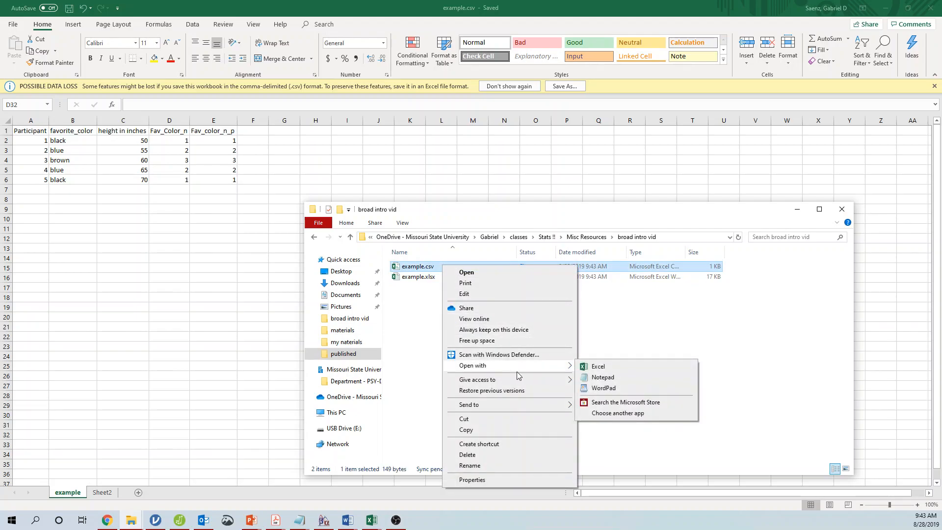
click(604, 377)
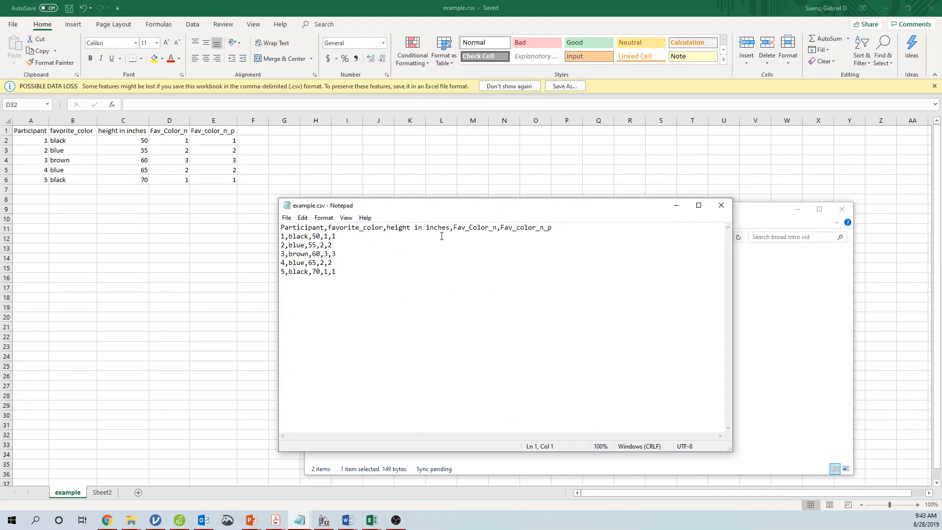
drag(731, 449, 809, 486)
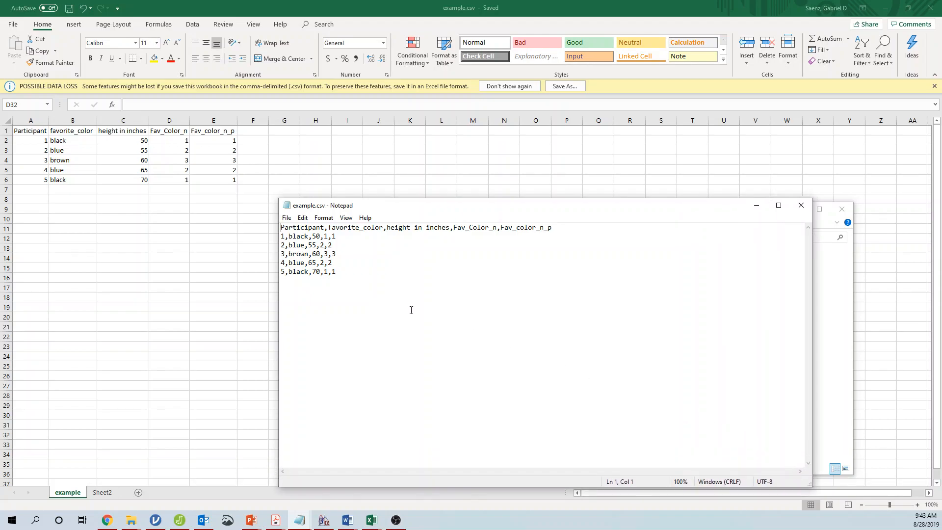
Examine the comma-separated variable names and data rows of example.csv and close the file.
click(316, 227)
click(401, 227)
click(516, 227)
click(324, 227)
click(376, 255)
click(802, 204)
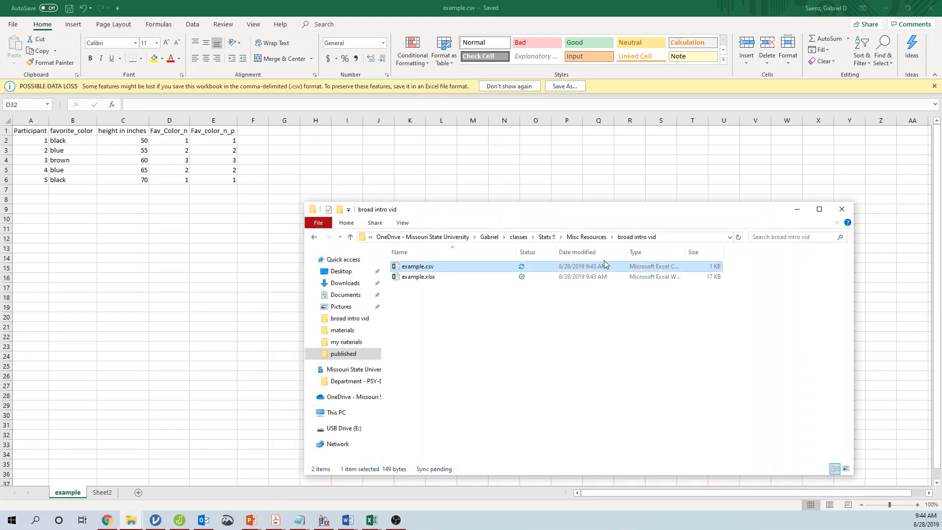
Open example.xlsx in Notepad to inspect its raw contents, and close it.
click(498, 278)
right_click(499, 277)
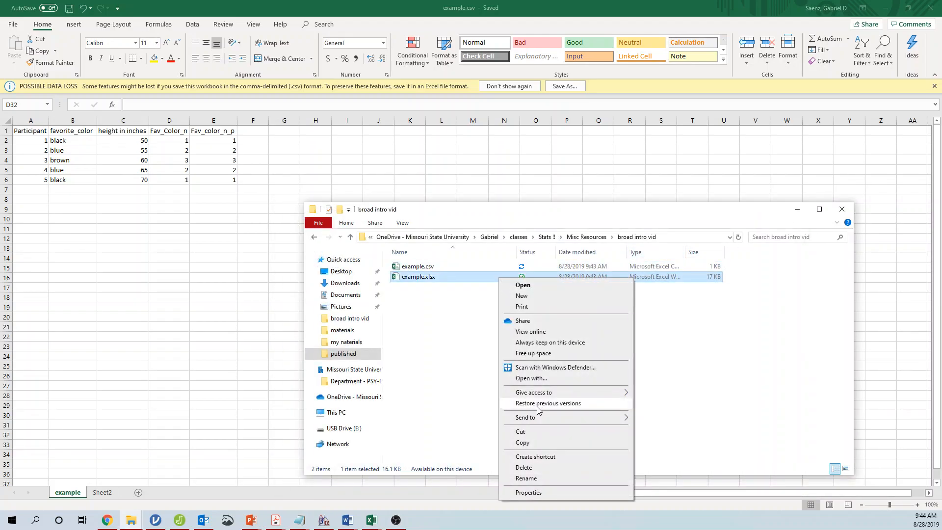
click(590, 380)
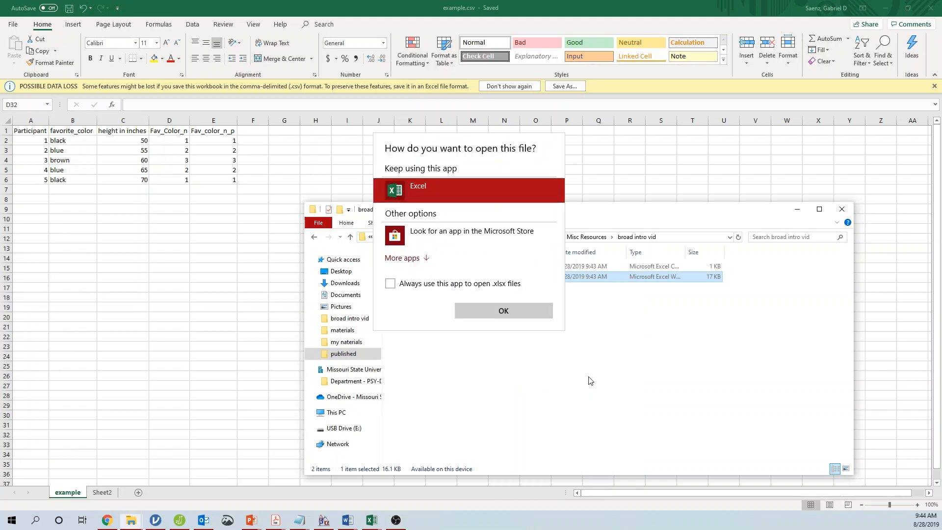
click(417, 259)
click(426, 298)
click(499, 369)
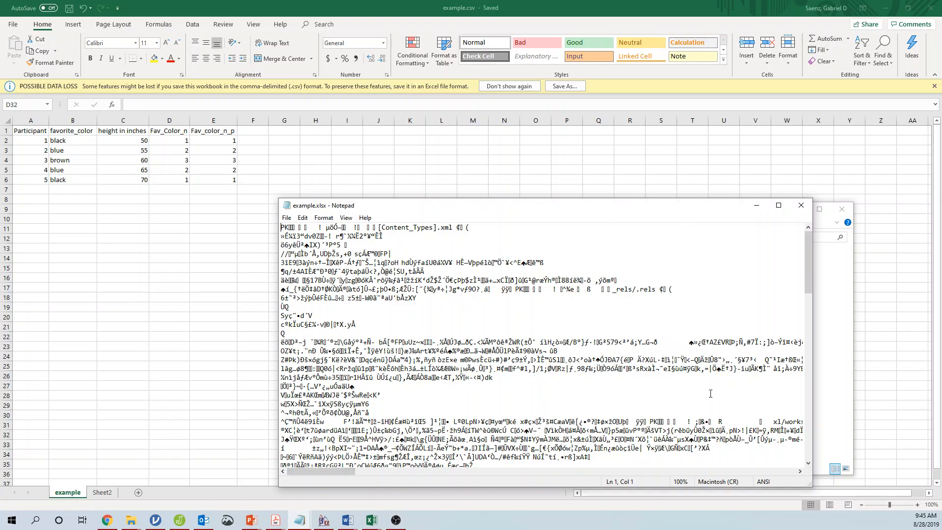
click(801, 205)
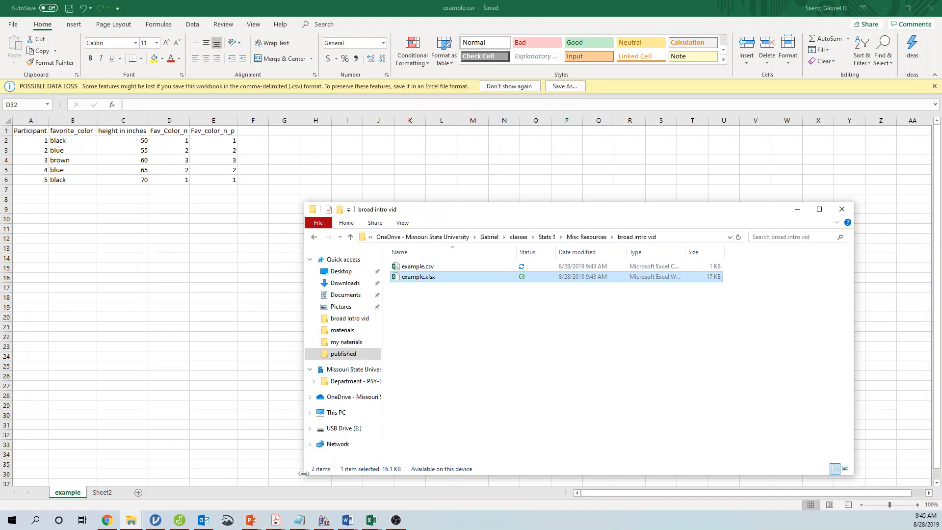
Switch to JASP and arrange its window beside the broad intro vid folder window so both are visible.
click(180, 520)
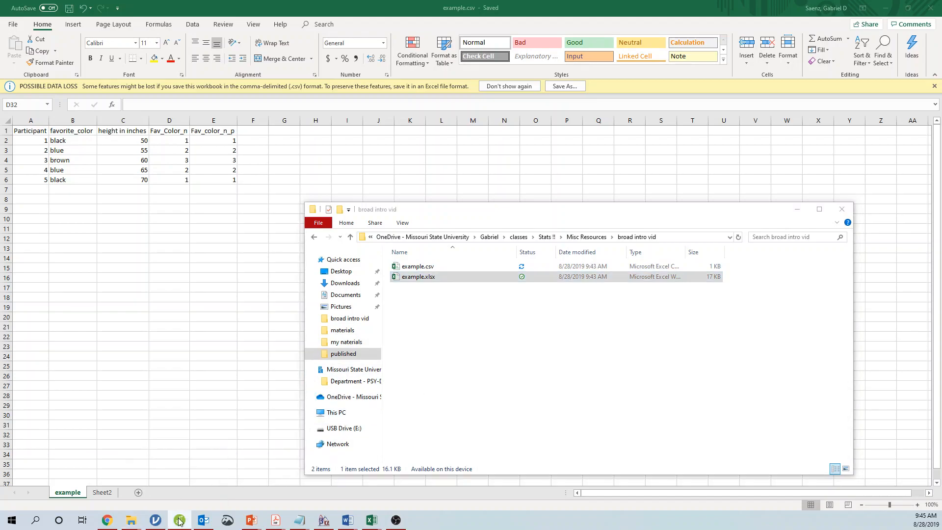
drag(412, 211, 186, 227)
drag(662, 87, 542, 90)
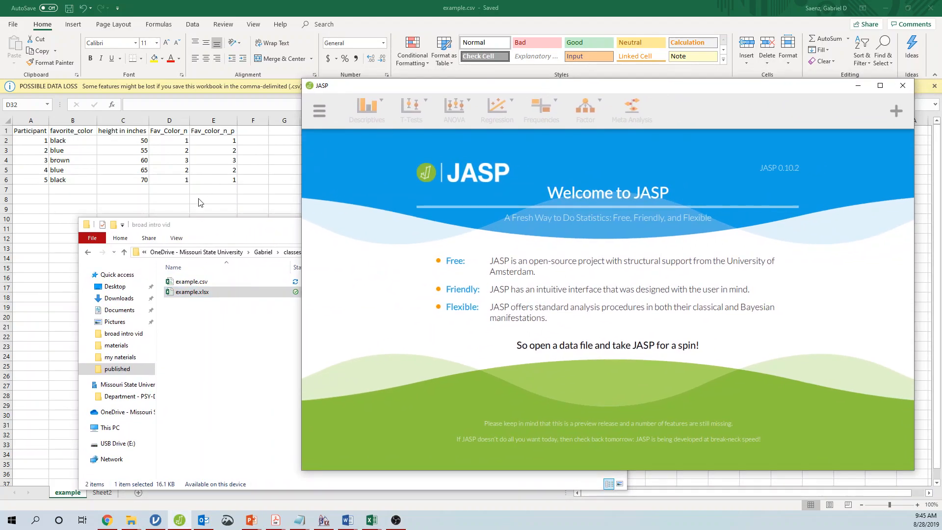
click(195, 228)
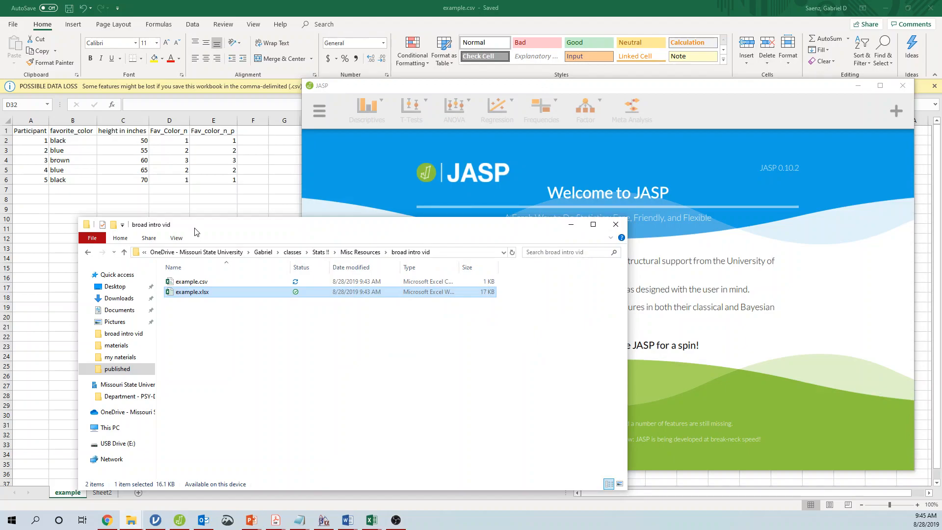
drag(332, 231, 275, 202)
click(194, 247)
drag(184, 250, 656, 269)
Look through JASP's sources for opening data, including the Data Library and OSF, and start browsing the computer for a file.
click(319, 112)
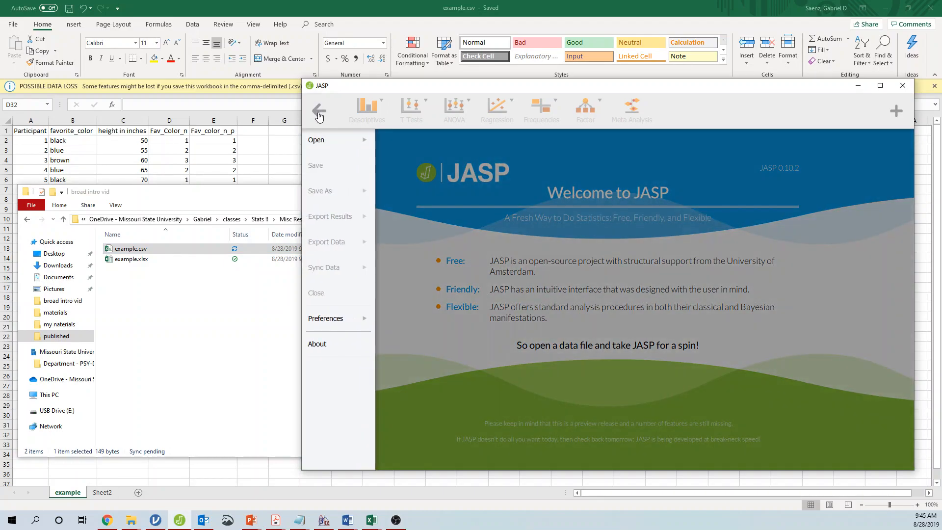
click(320, 140)
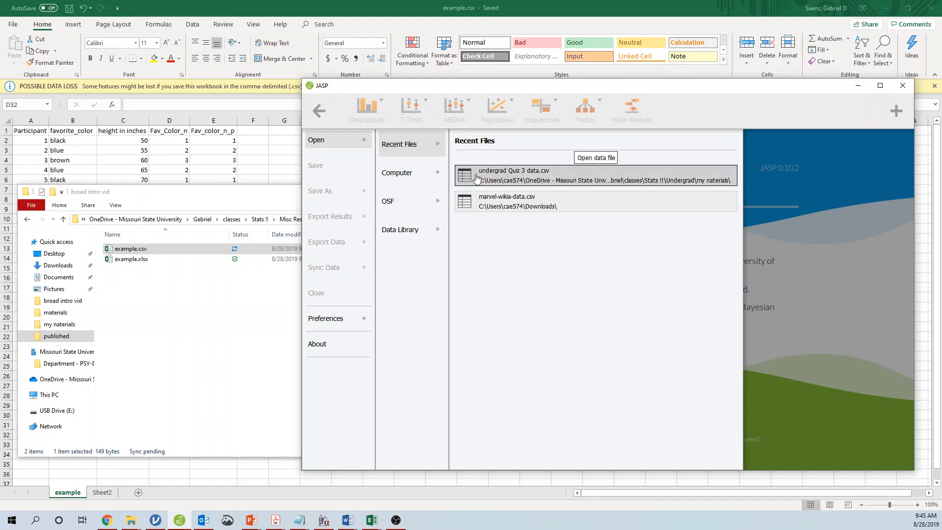
click(426, 230)
click(404, 196)
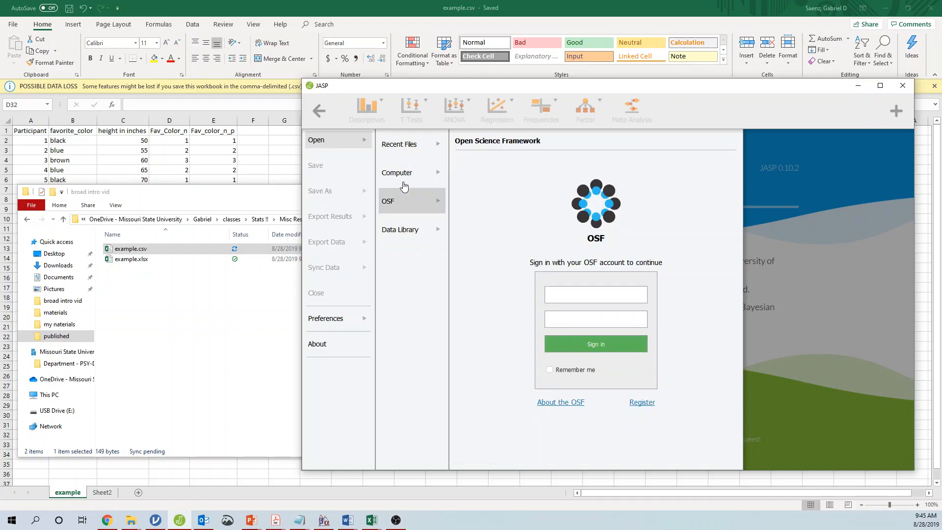
click(403, 181)
click(469, 162)
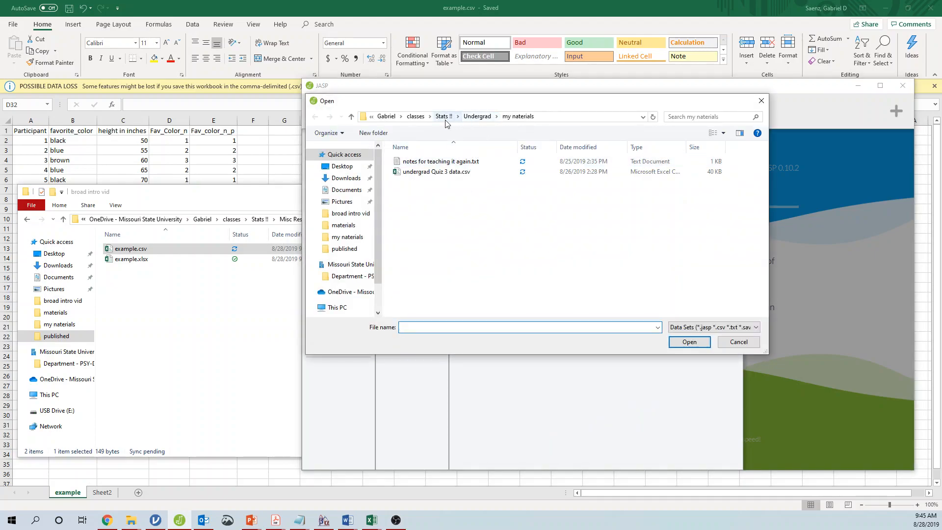
Open example.csv in JASP from the broad intro vid folder under Stats !! and Misc Resources.
click(444, 117)
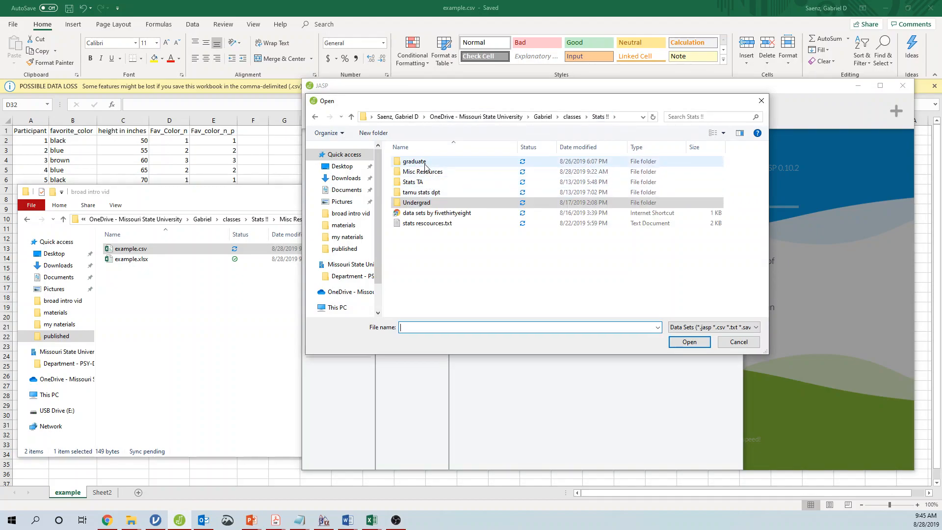
double_click(471, 171)
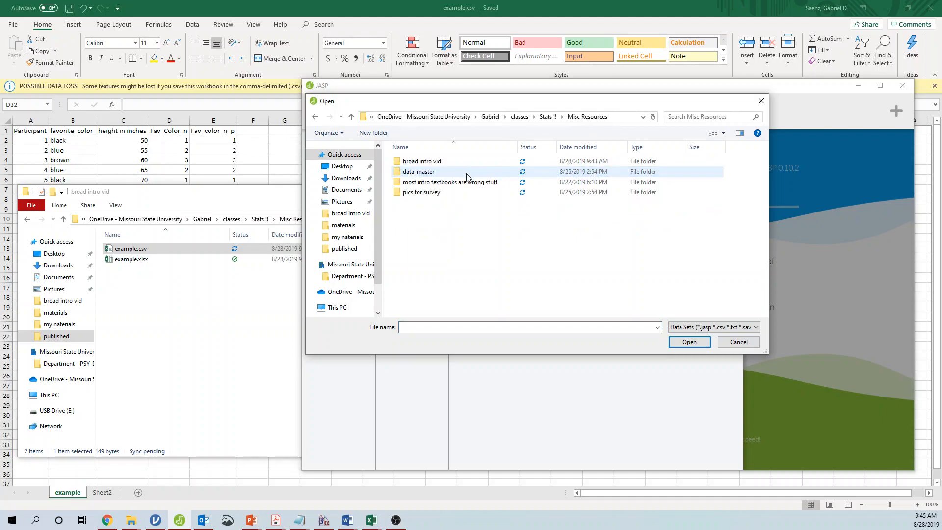
click(455, 167)
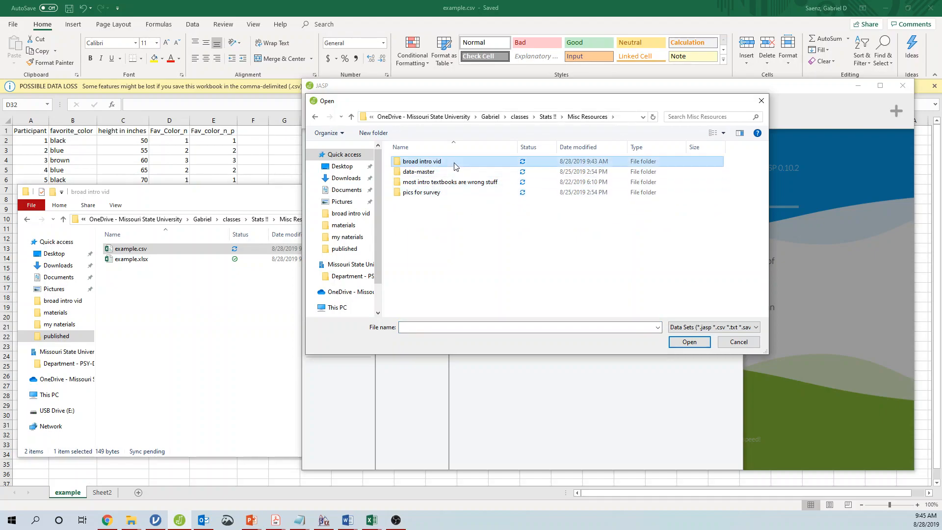
double_click(456, 167)
double_click(454, 163)
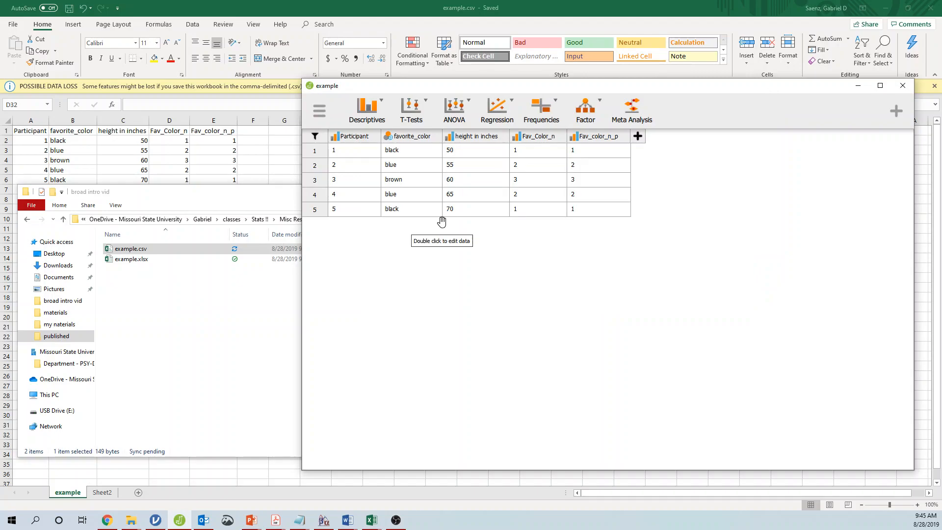
Browse the broad intro vid folder from JASP, compare it with the folder window's files, and check the accepted data set formats.
click(323, 113)
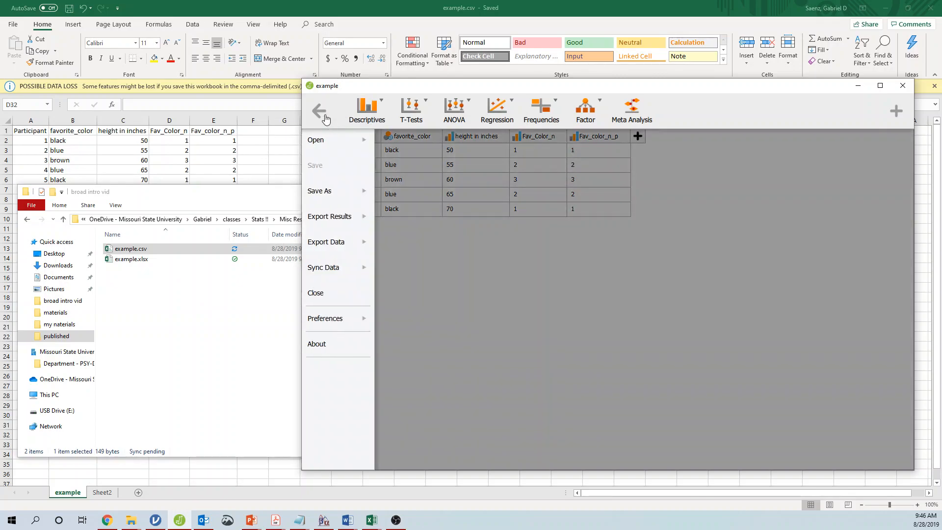
click(340, 146)
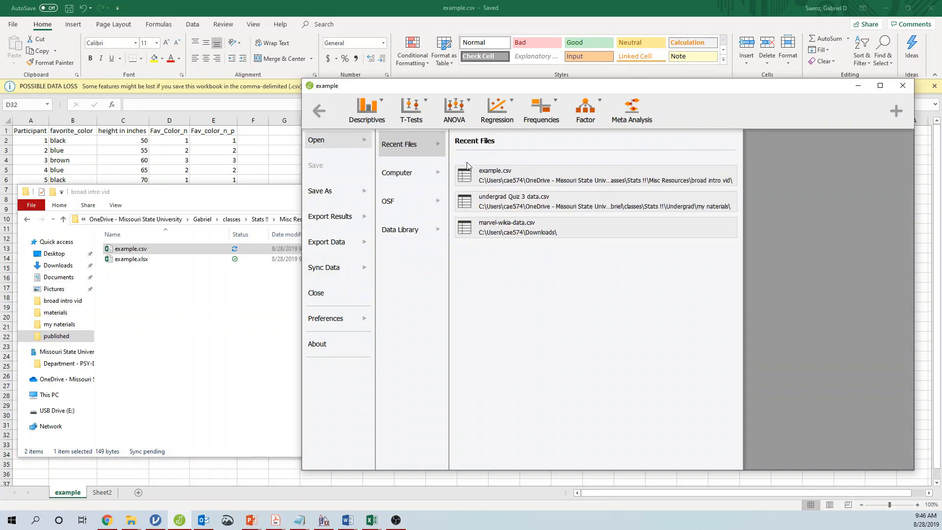
click(439, 172)
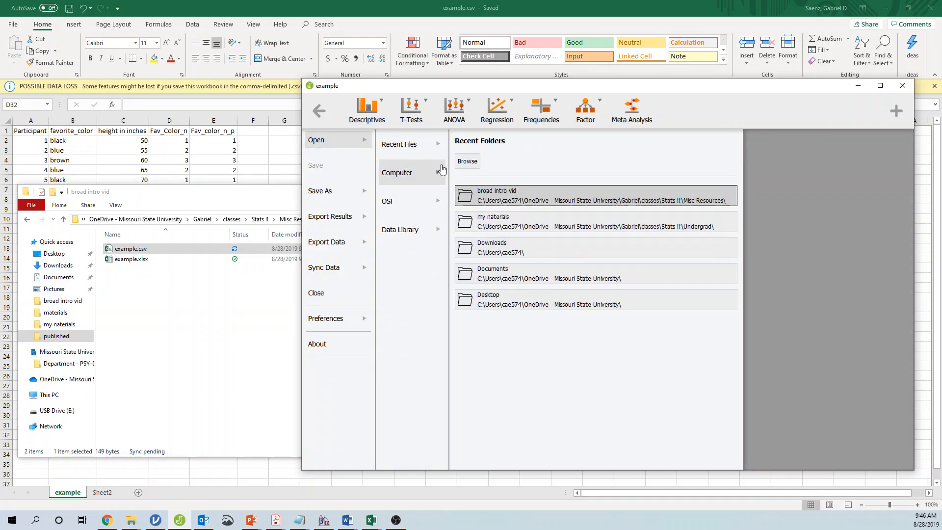
click(467, 162)
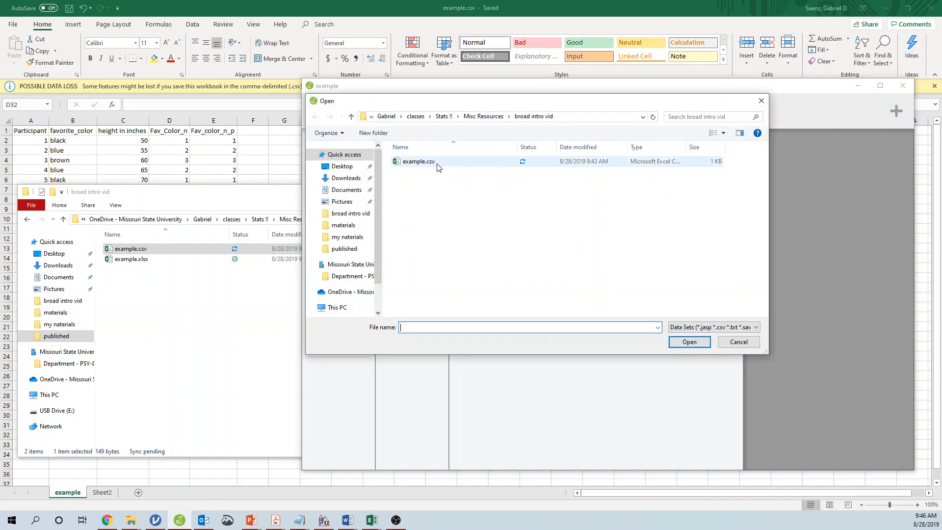
click(238, 315)
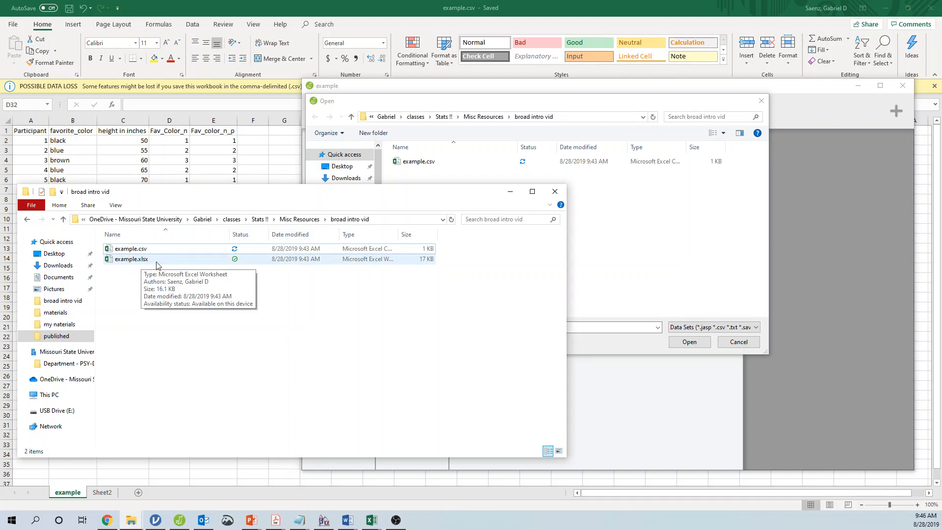
click(637, 228)
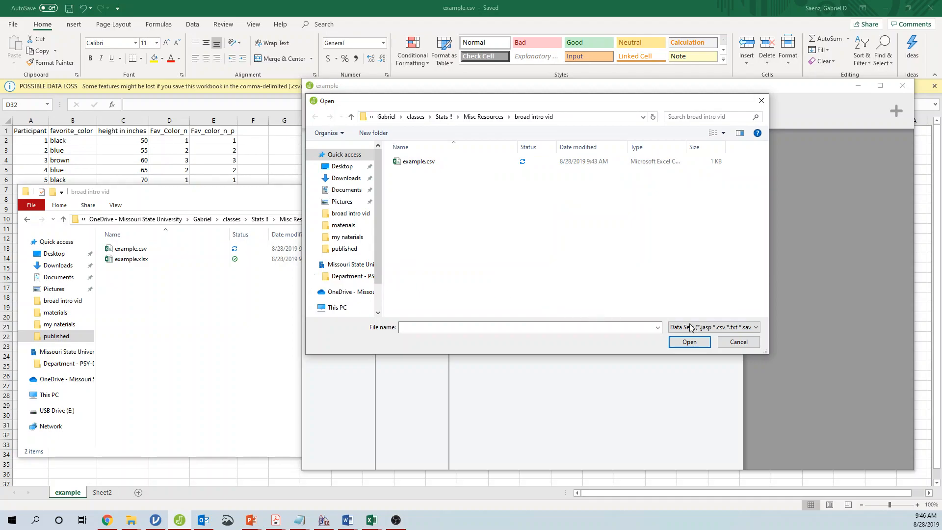
click(738, 327)
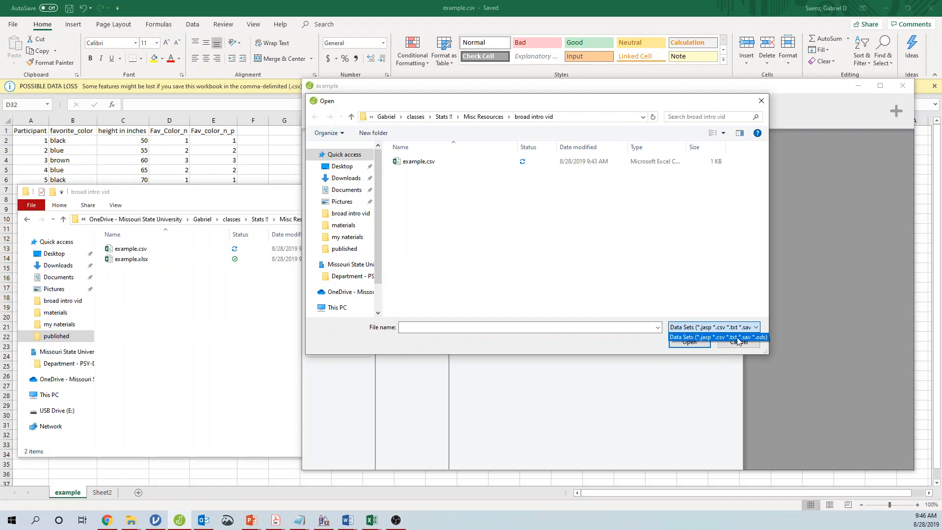
click(754, 338)
Open example.csv once more and move the JASP window clear of the spreadsheet data.
click(461, 163)
click(686, 342)
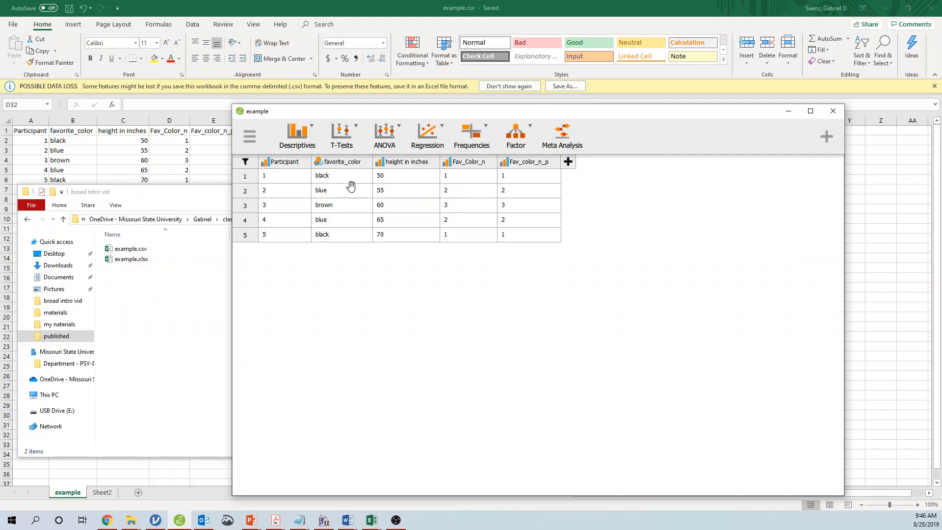
drag(323, 114, 383, 96)
drag(209, 191, 198, 258)
click(499, 257)
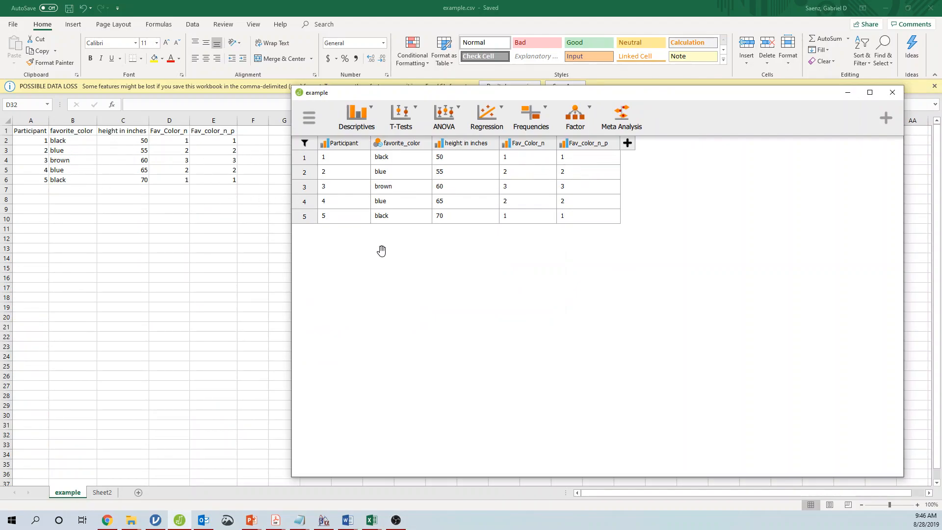
drag(618, 93, 707, 105)
Switch to psy 200 Week 2 hw.docx in Word to read the list of jasp and jamovi tasks, and minimize the document.
mouse_move(348, 520)
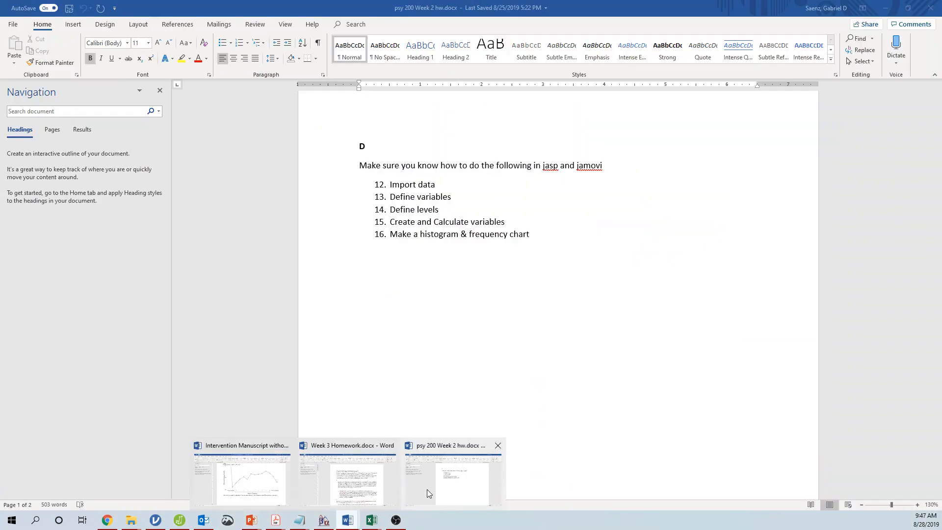
click(426, 490)
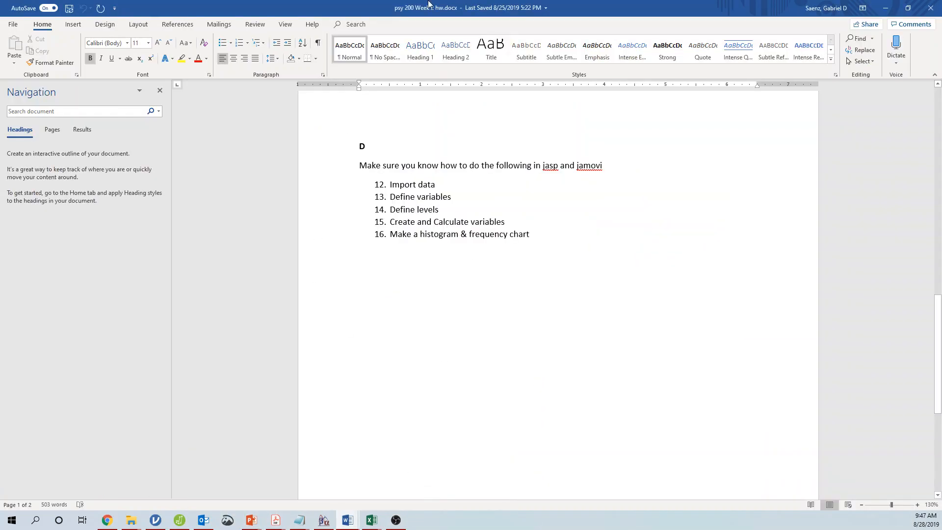
click(375, 185)
click(885, 8)
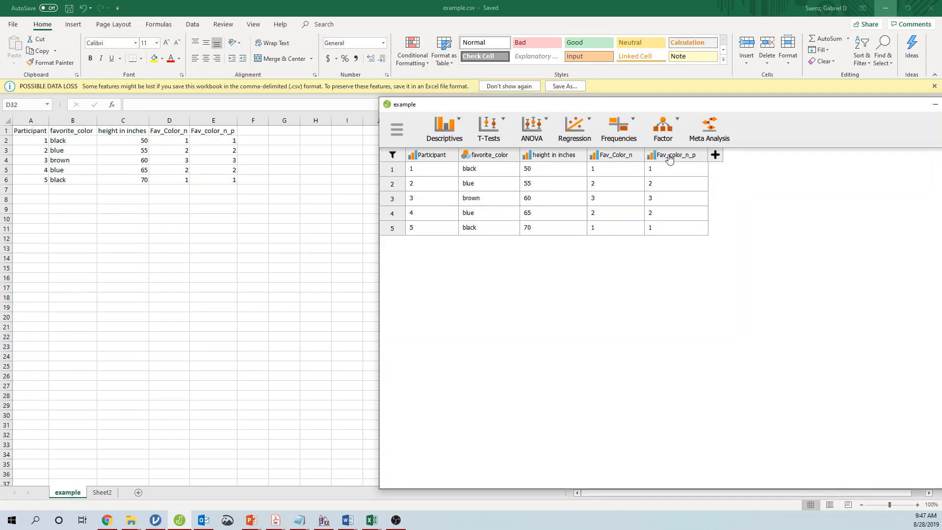
Set the measurement level of the Participant variable to Nominal.
click(413, 156)
click(414, 157)
click(415, 157)
click(412, 155)
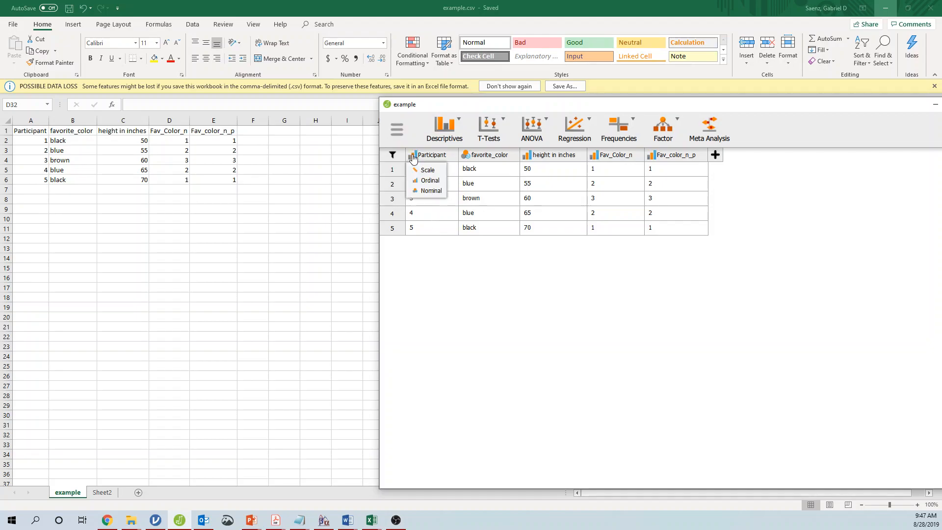
click(427, 191)
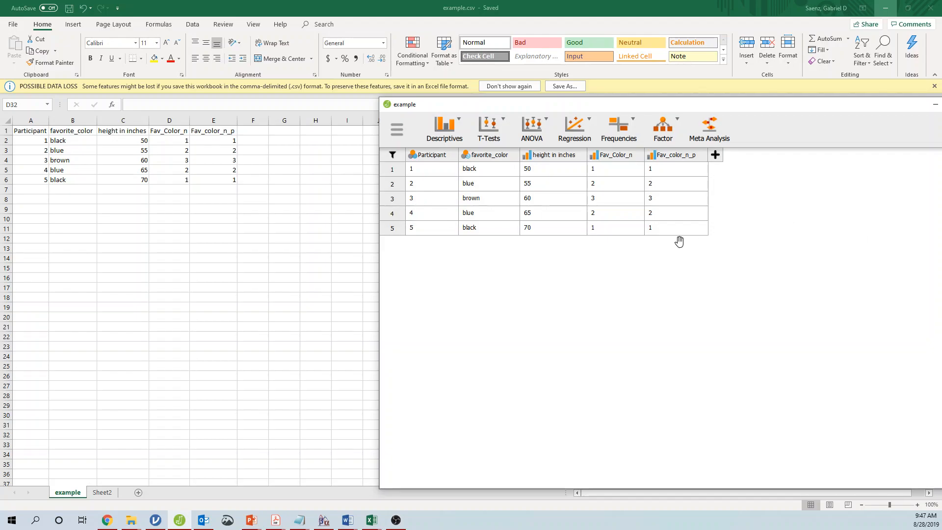
Try to change the favorite_color variable's measurement level to Scale and to Ordinal.
click(465, 160)
click(482, 206)
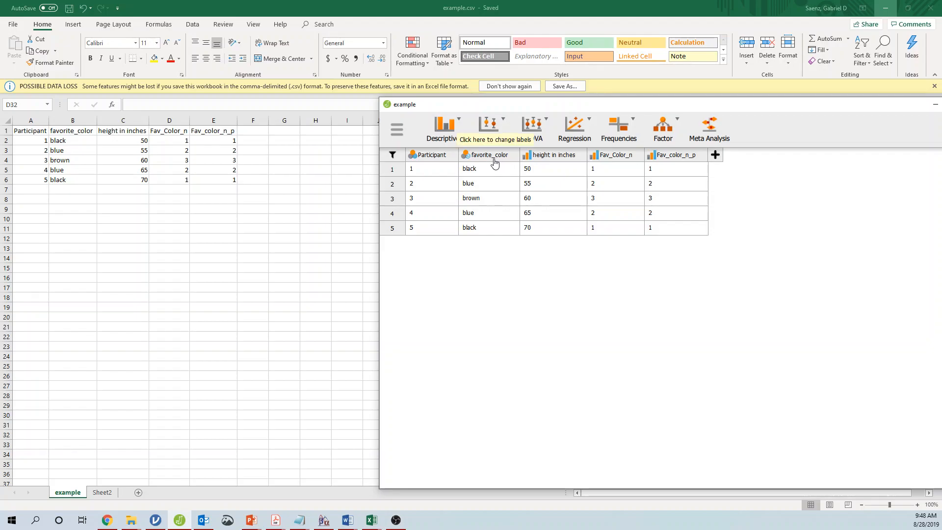
click(467, 156)
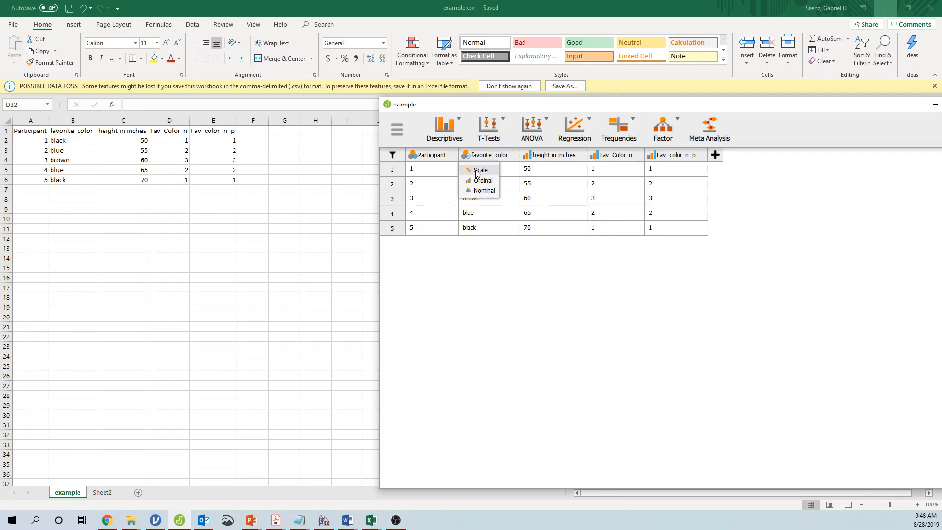
click(477, 173)
click(469, 161)
click(470, 179)
Move the JASP window fully into view and display the value labels of favorite_color.
click(471, 160)
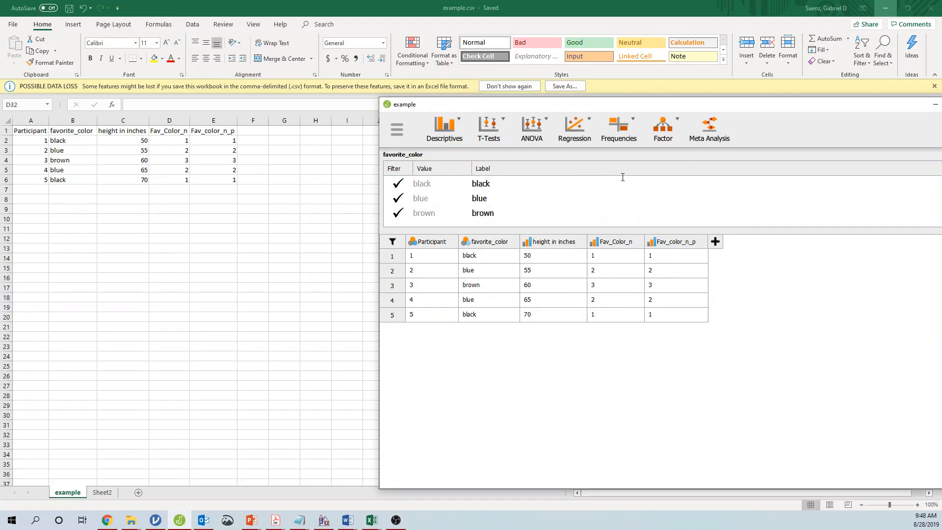
drag(671, 105, 530, 115)
click(822, 218)
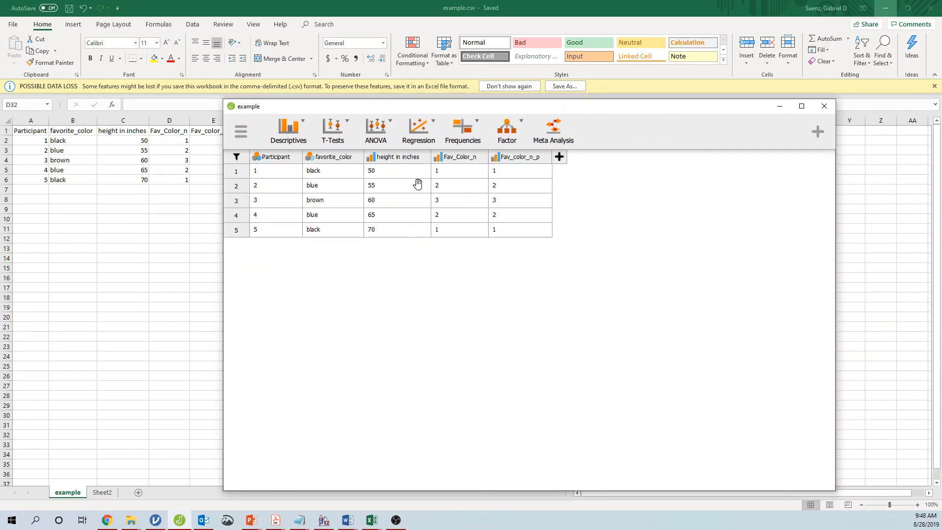
click(332, 160)
double_click(275, 245)
double_click(334, 162)
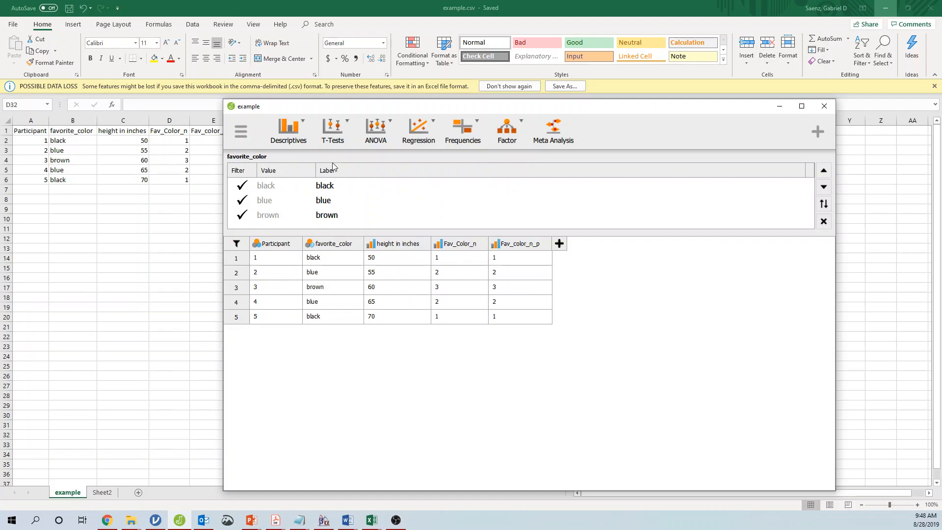
click(390, 245)
click(332, 249)
Filter the blue and brown values of favorite_color out of the data and include them again.
click(240, 202)
click(242, 215)
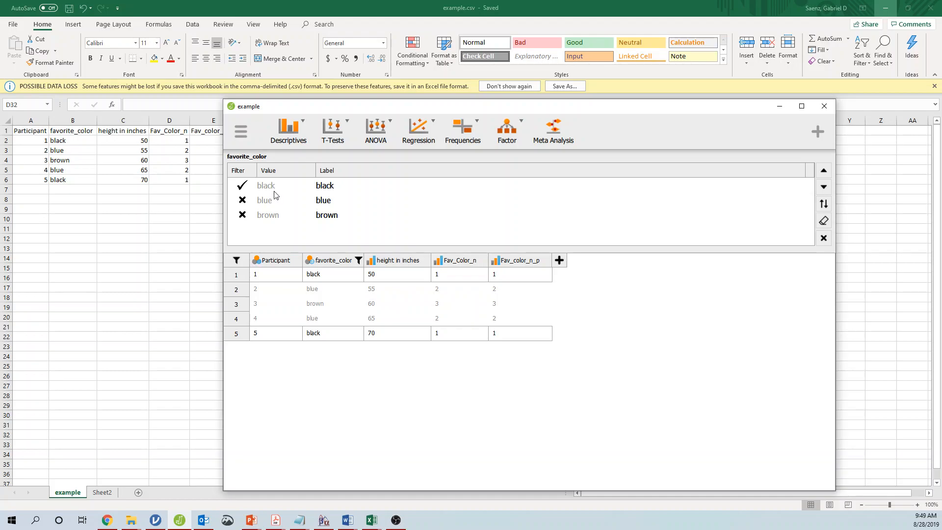
click(242, 201)
click(241, 215)
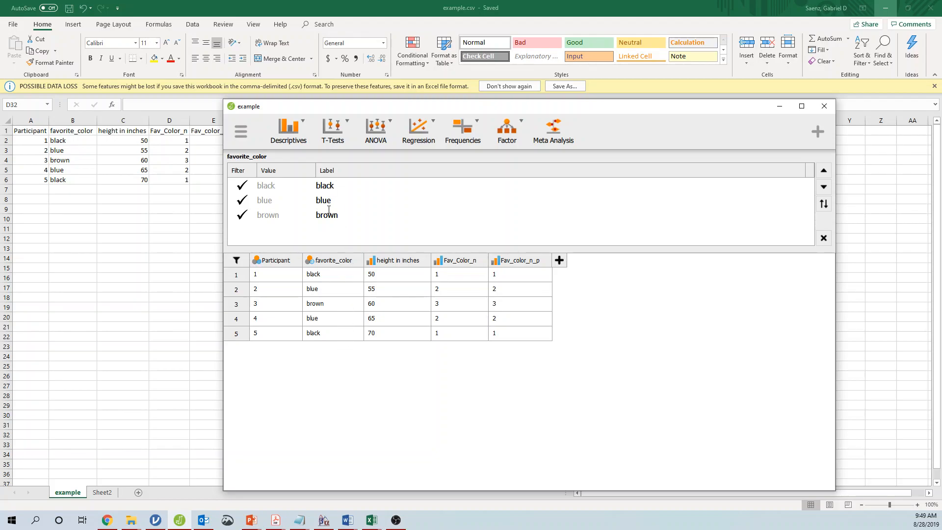
Review the Define levels task in psy 200 Week 2 hw.docx and return to the JASP data.
click(347, 520)
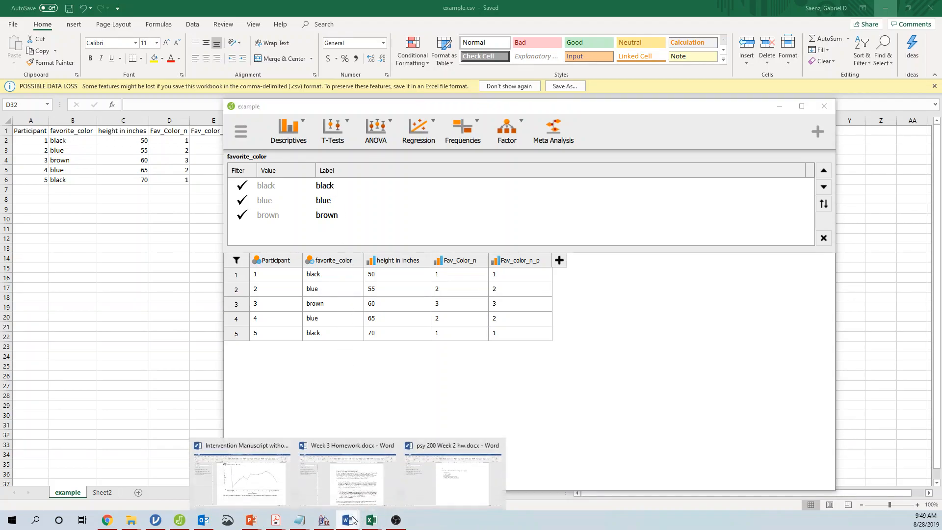
click(456, 482)
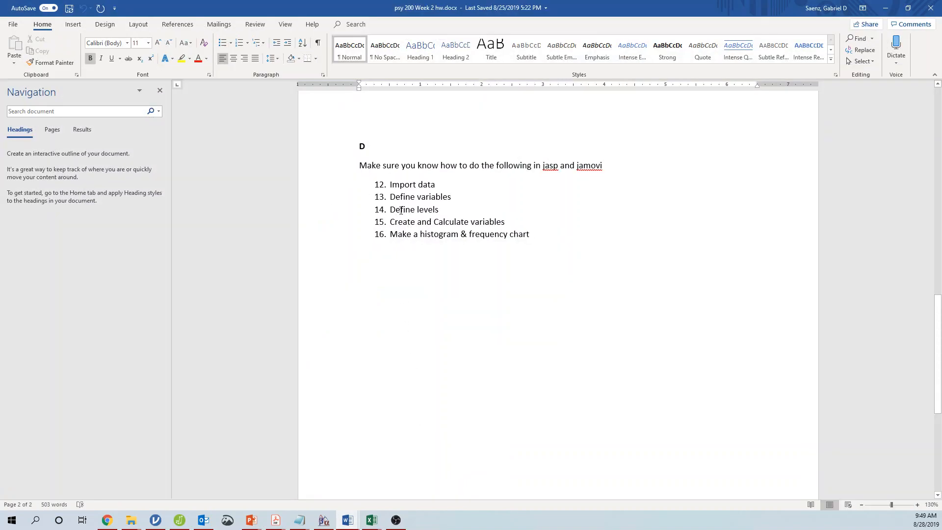
click(885, 8)
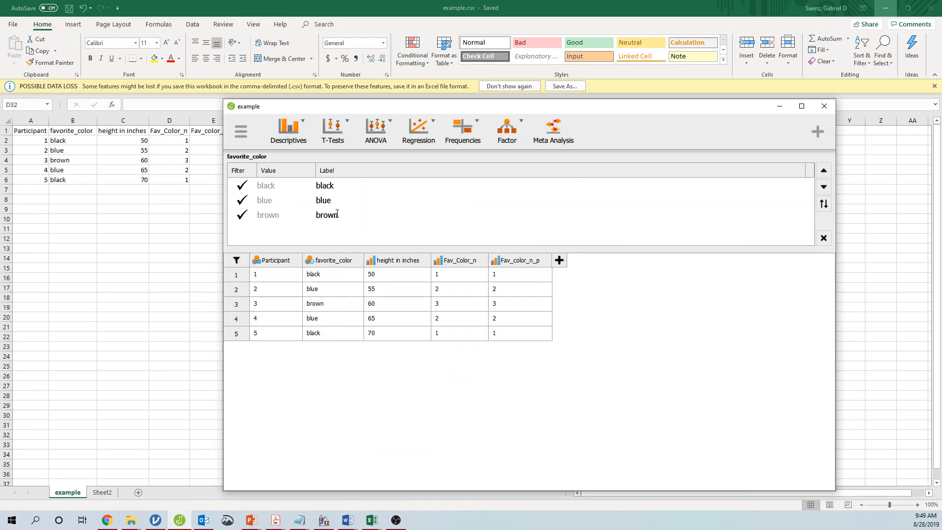
Try to relabel the black value of favorite_color as 1, restore its original label and close the value labels.
click(357, 184)
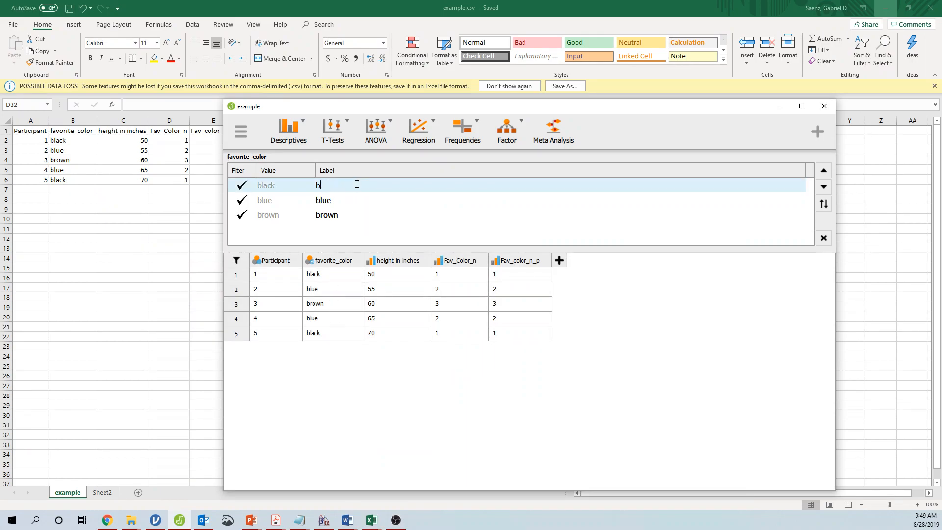
key(Return)
double_click(325, 188)
text(1)
key(Return)
text(ck)
key(Return)
click(823, 237)
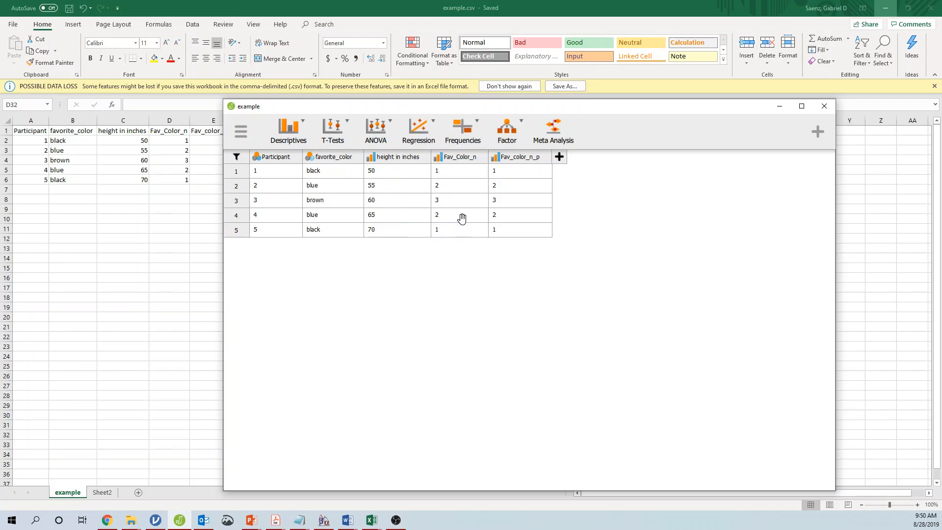
Display the value labels of Fav_Color_n and label the value 1 as black.
double_click(473, 158)
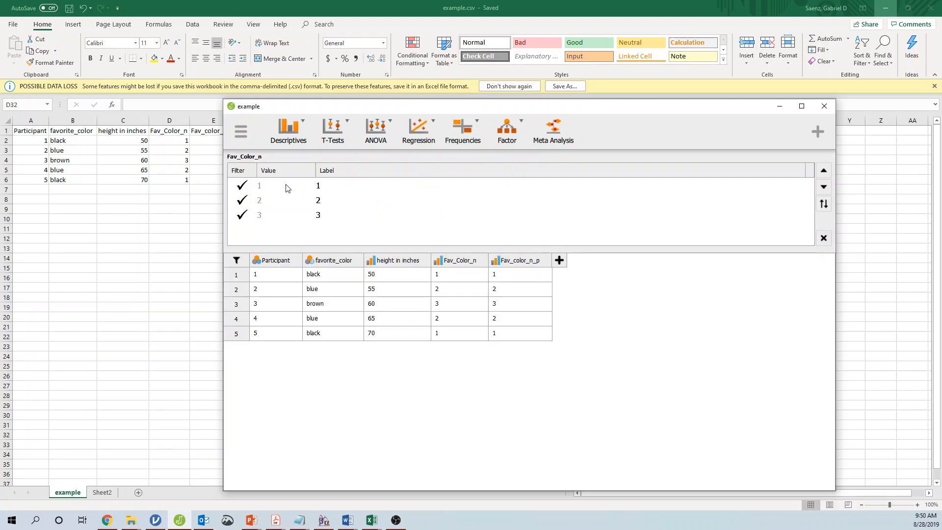
click(326, 183)
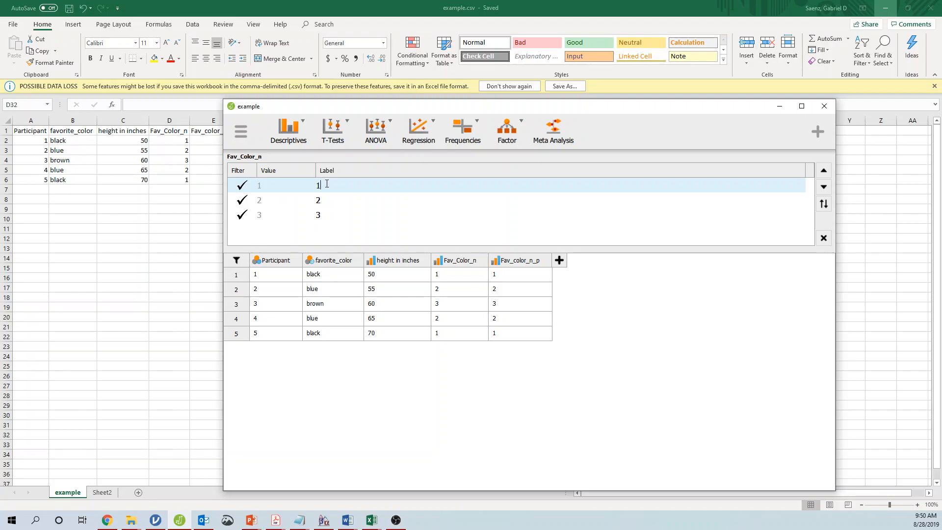
text(black)
Change the measurement level of the height in inches variable to Scale.
click(371, 260)
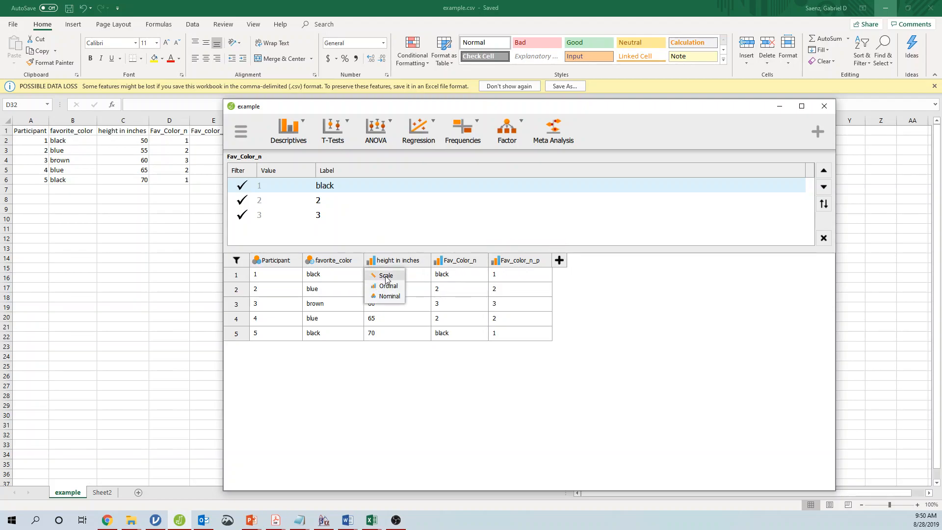
click(390, 374)
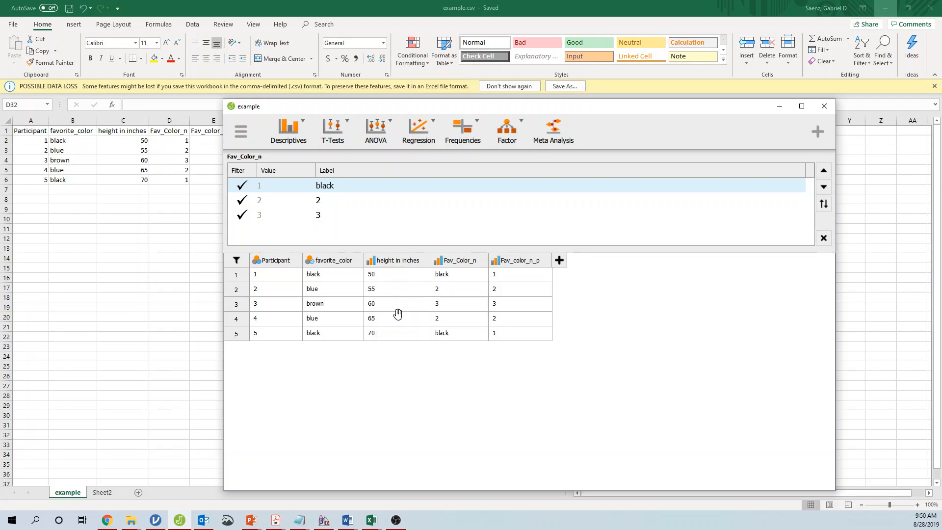
click(372, 263)
click(374, 274)
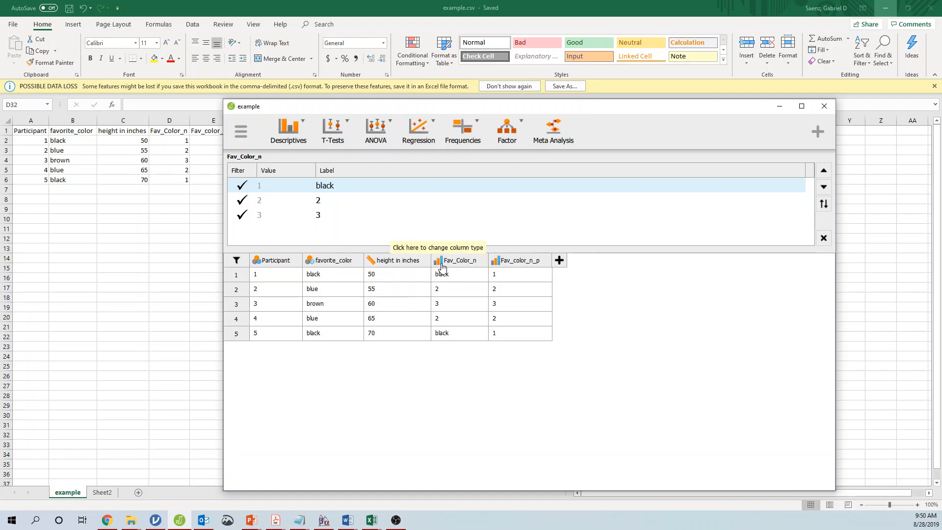
Change the measurement level of the Fav_Color_n variable to Nominal.
click(442, 267)
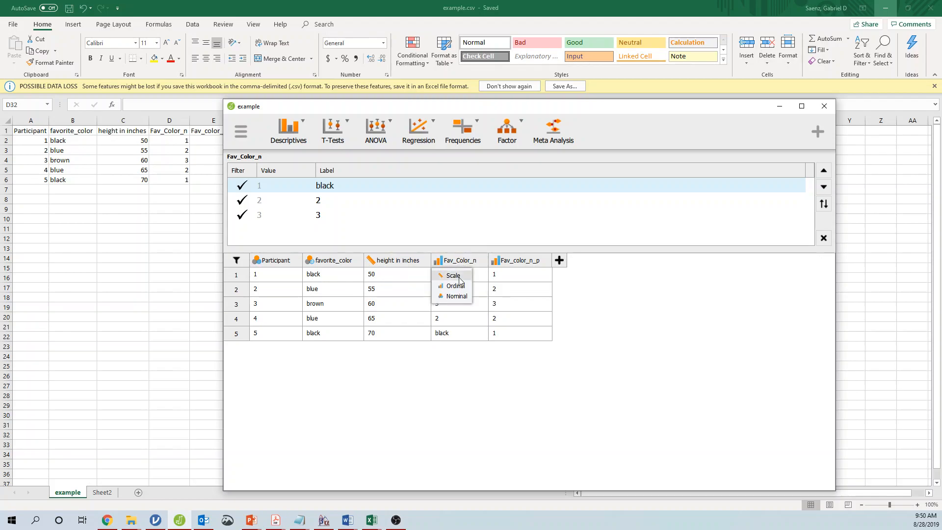
click(457, 354)
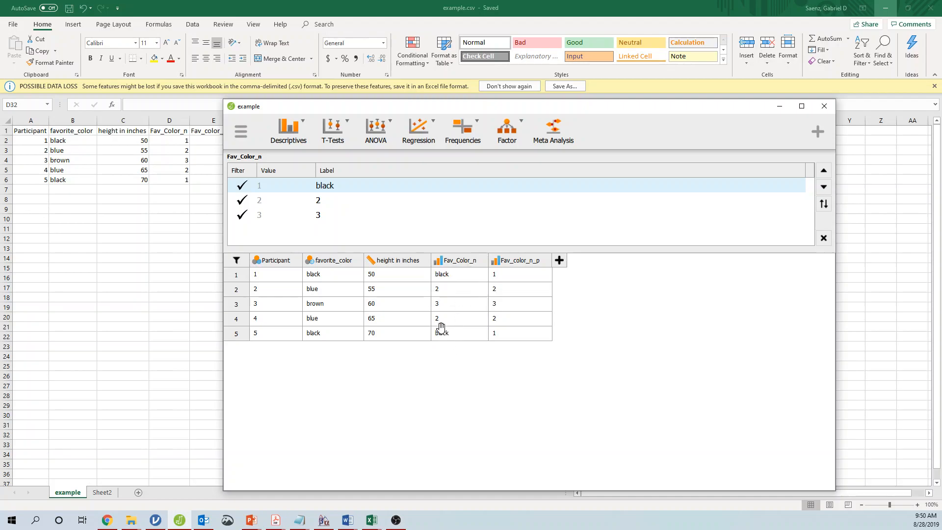
click(440, 268)
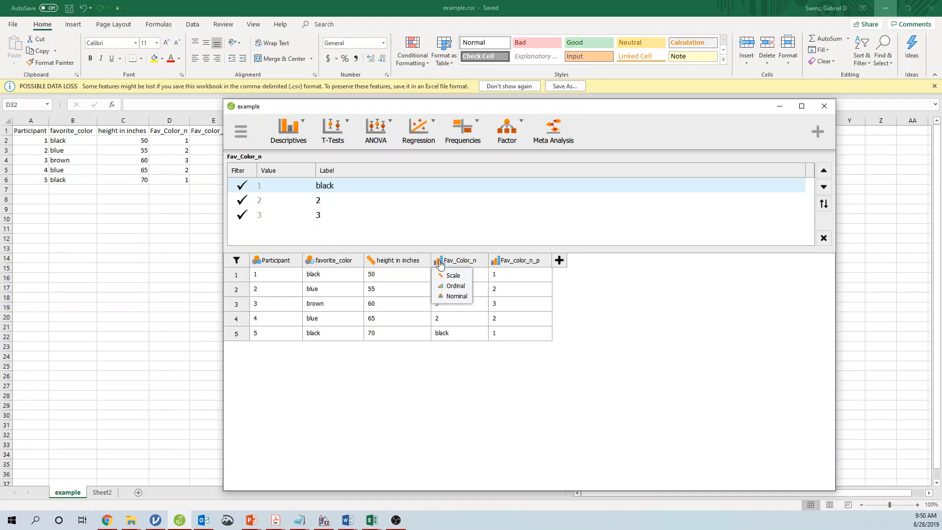
click(444, 296)
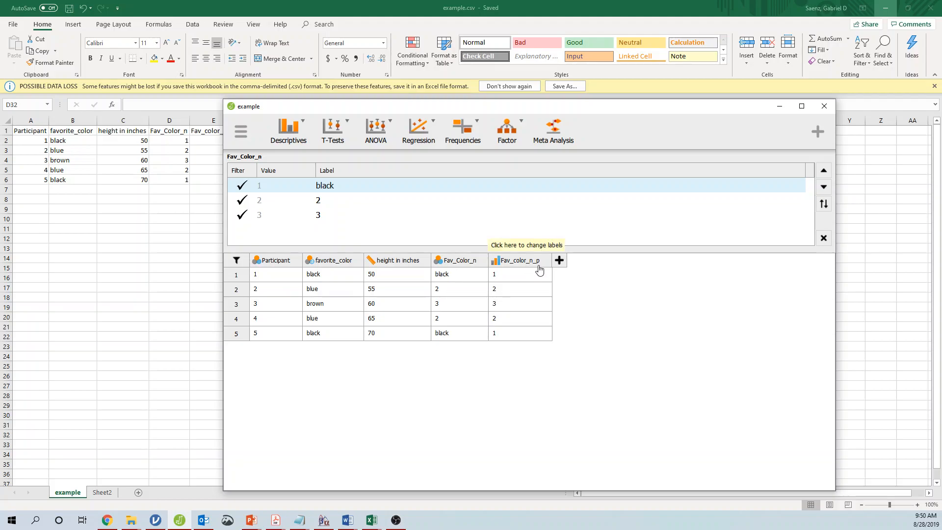
click(496, 264)
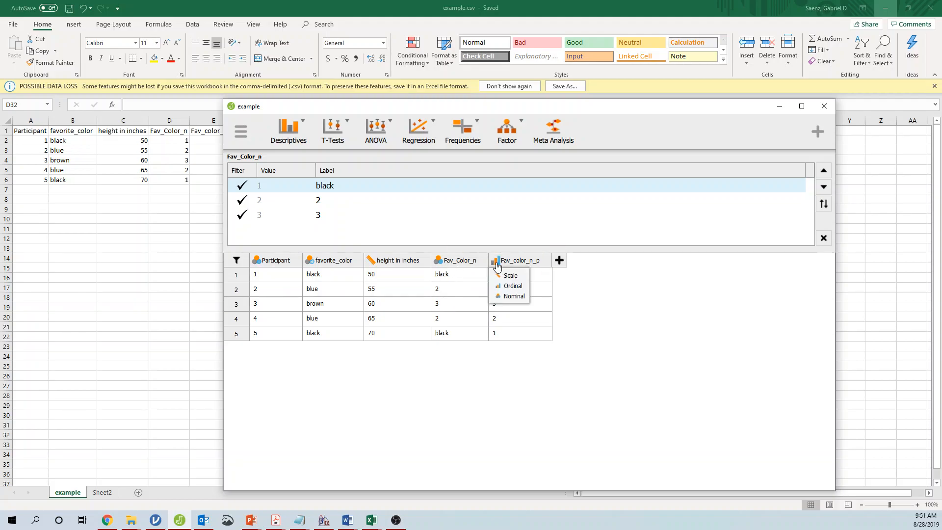
click(439, 263)
click(438, 264)
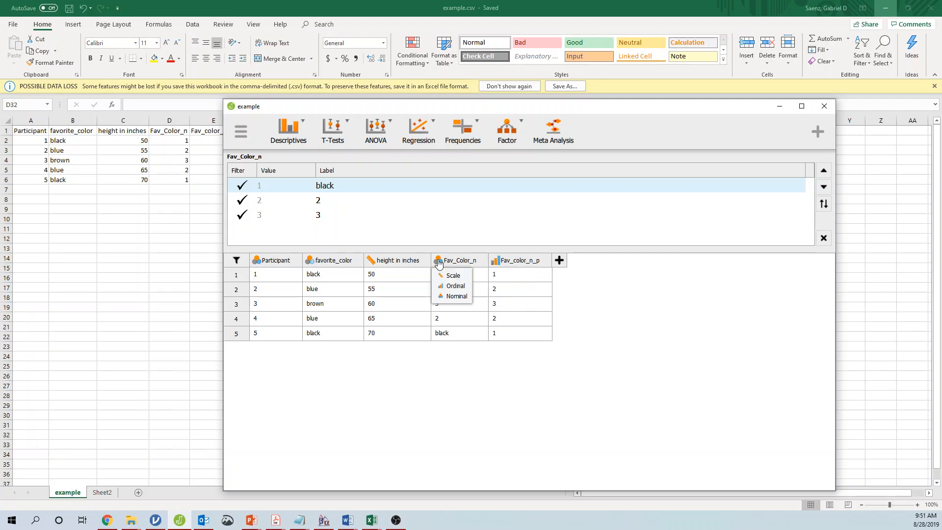
click(392, 211)
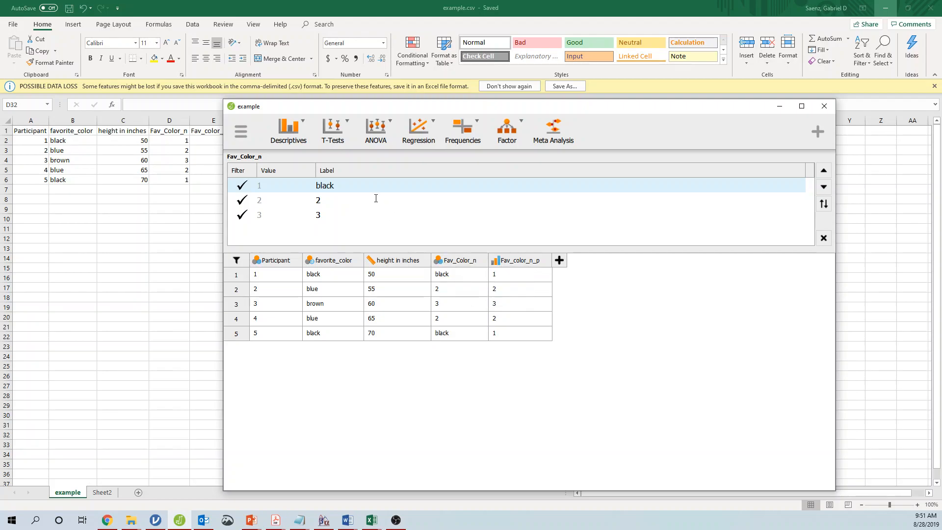
Label the Fav_Color_n values 2 and 3 as blue and brown, and close the value labels.
click(375, 198)
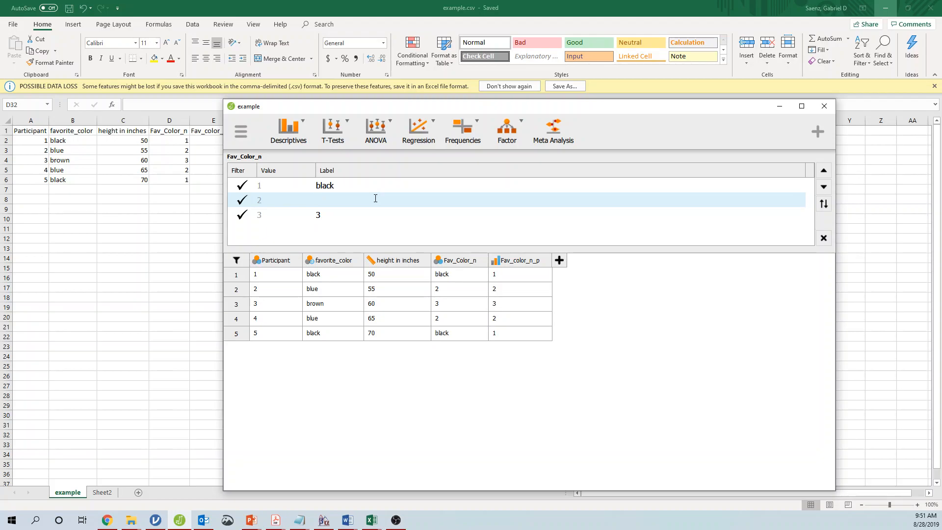
text(blue)
key(Return)
click(324, 215)
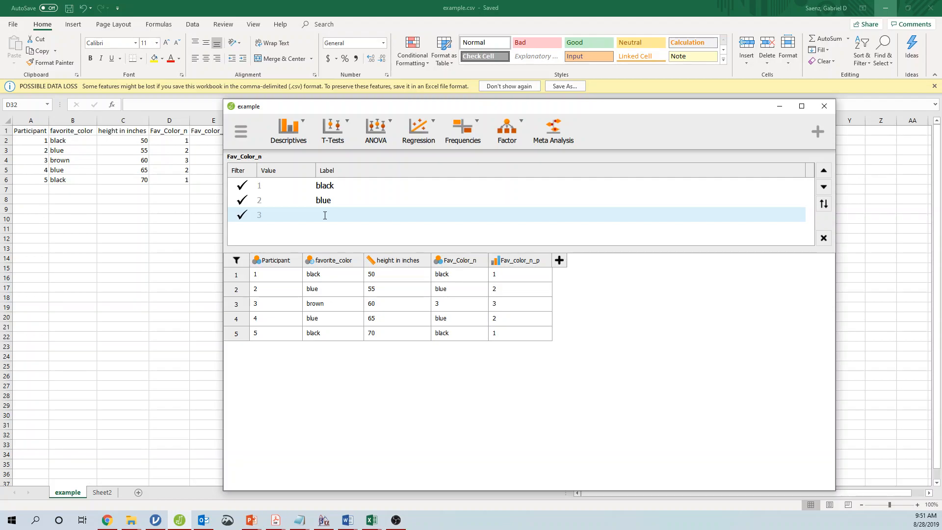
text(brown)
key(Return)
click(823, 238)
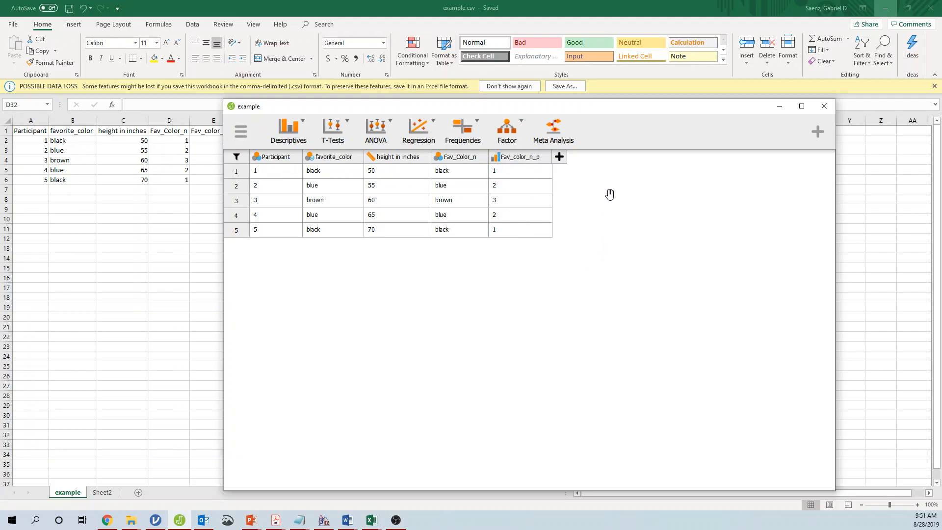
Create a Scale computed column named HeighFt with the visual formula builder.
click(559, 157)
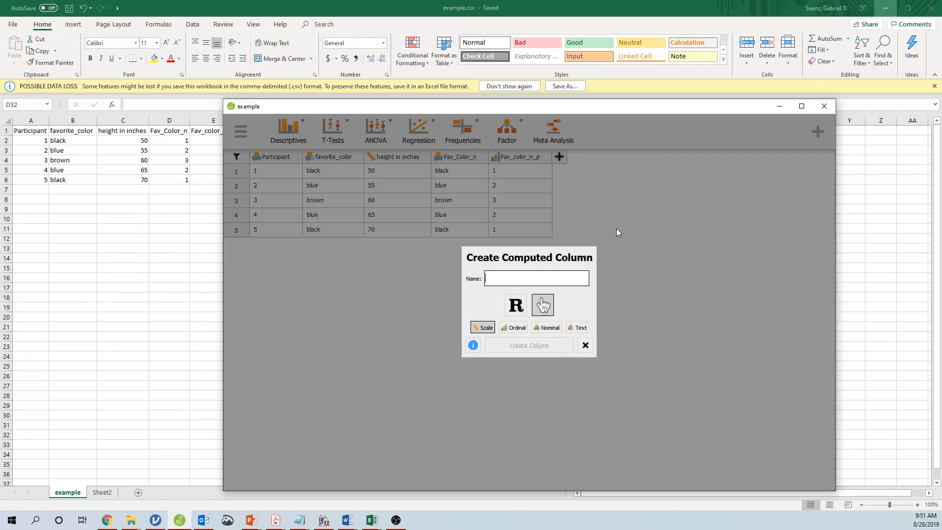
text(Heigh)
text(t)
click(508, 345)
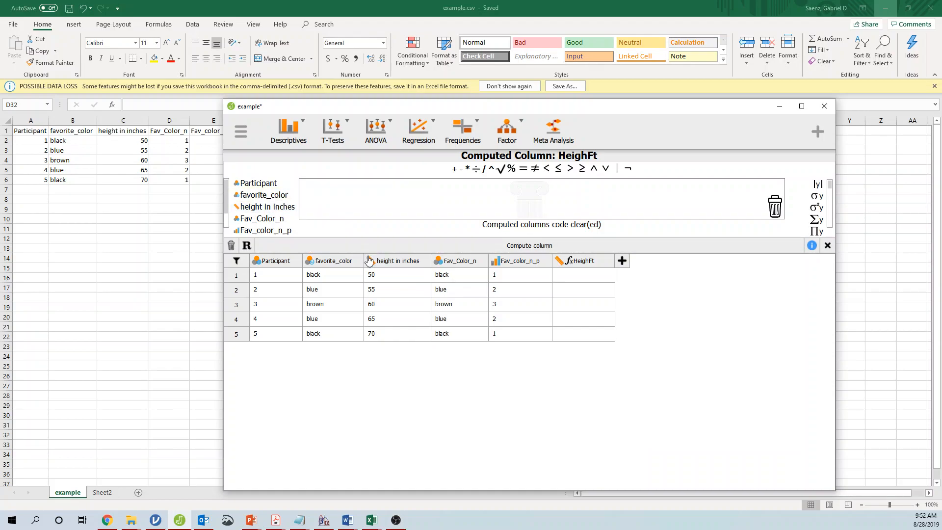
Compute HeighFt as height in inches divided by 12 and close the formula editor.
drag(276, 211, 376, 206)
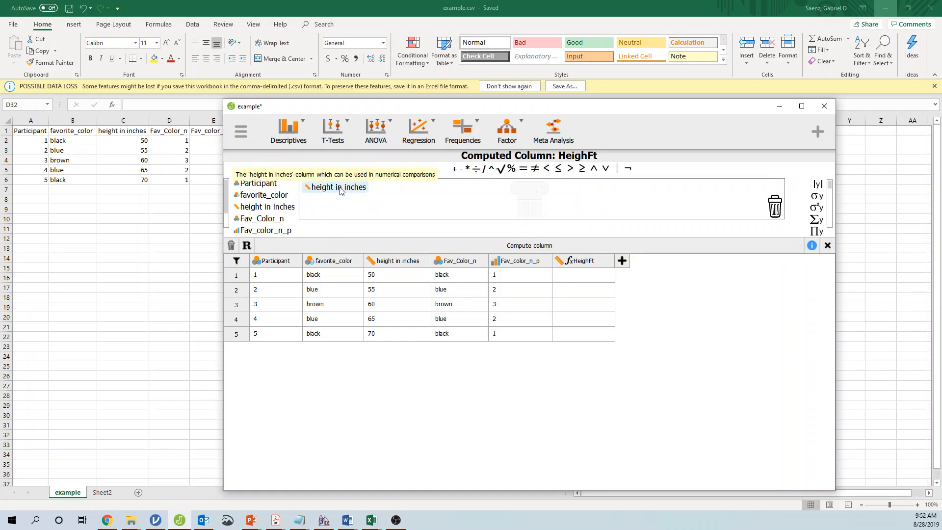
click(476, 168)
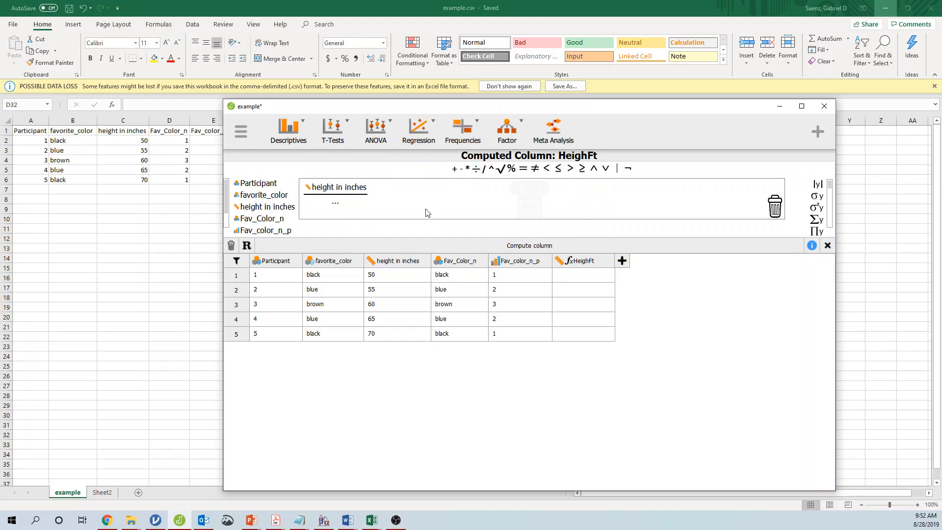
click(335, 202)
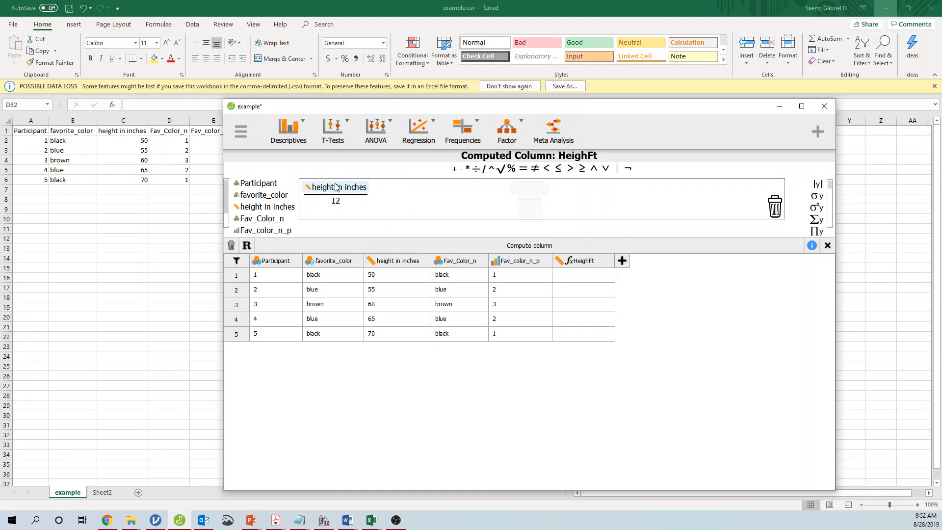
click(639, 246)
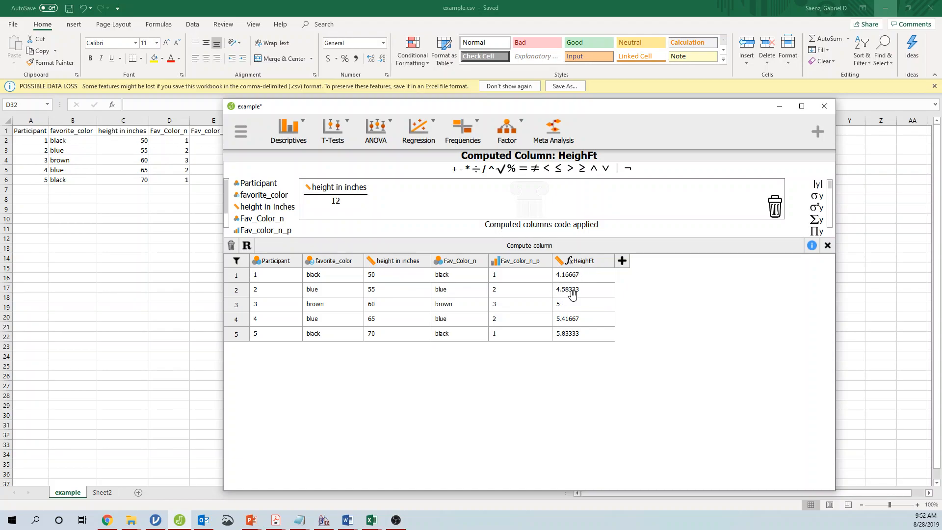
click(826, 245)
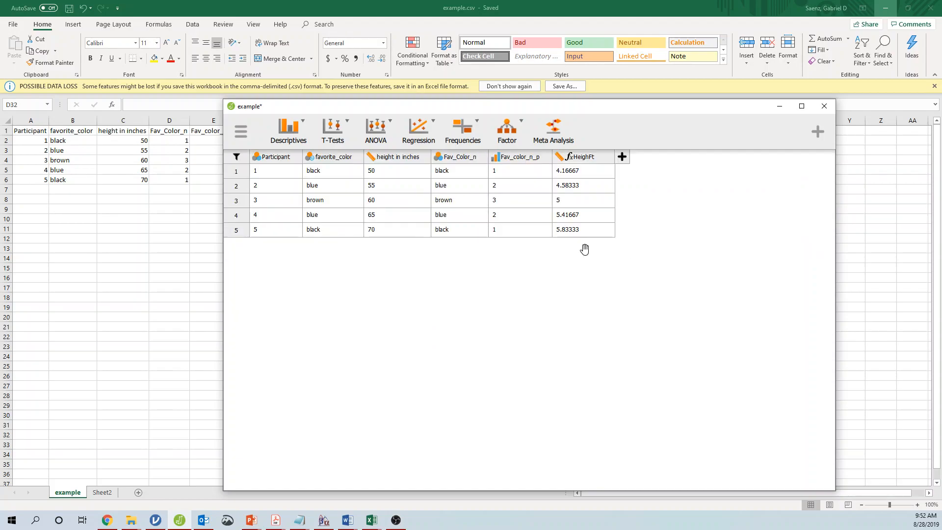
Reopen the HeighFt formula and remove all of its elements.
click(570, 161)
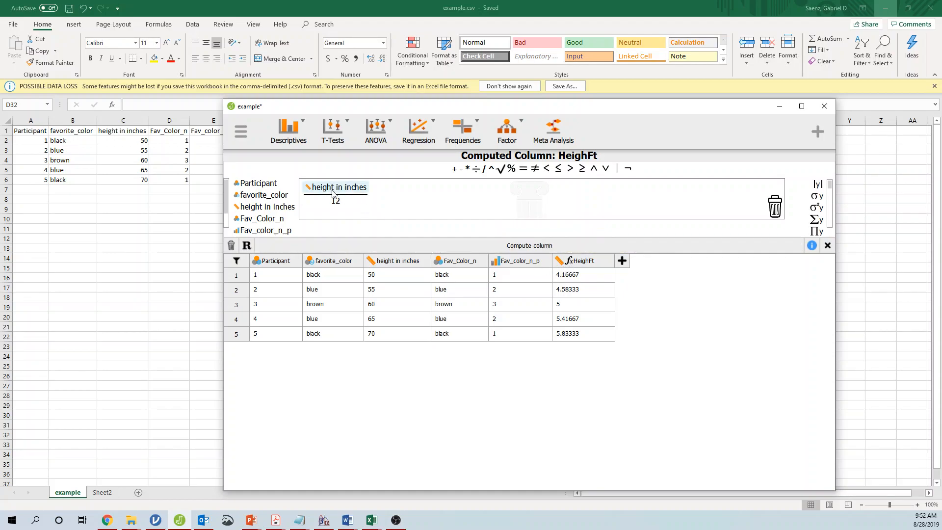
drag(333, 193, 757, 204)
drag(307, 198, 768, 200)
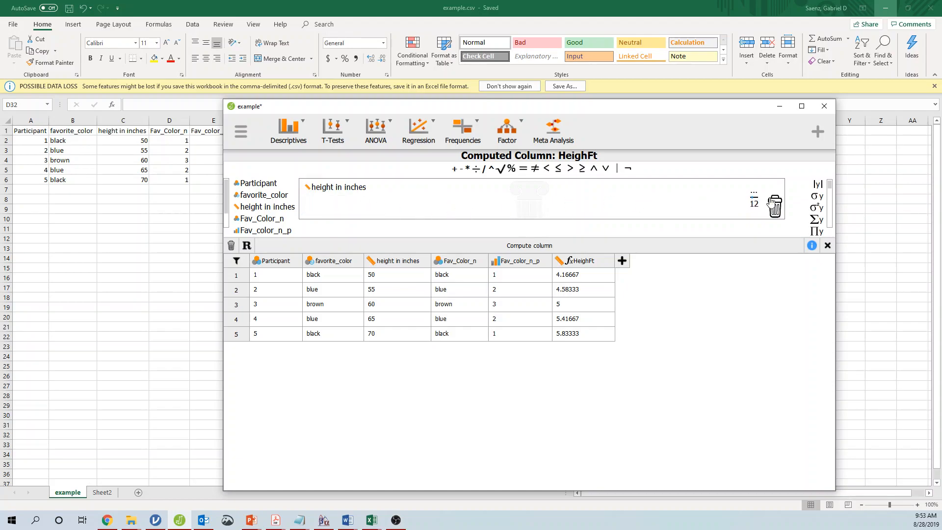
drag(322, 190, 772, 202)
Change the measurement level of the height in inches variable to Ordinal.
click(496, 264)
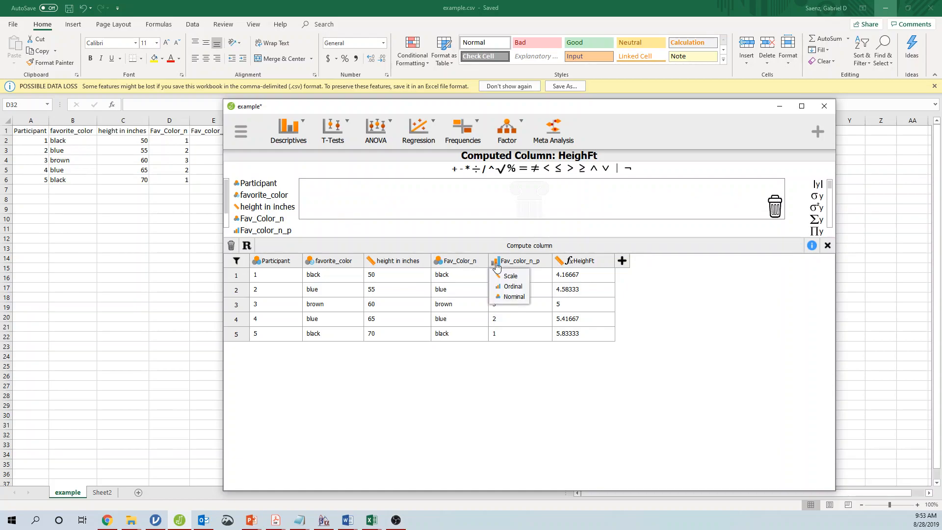
click(324, 263)
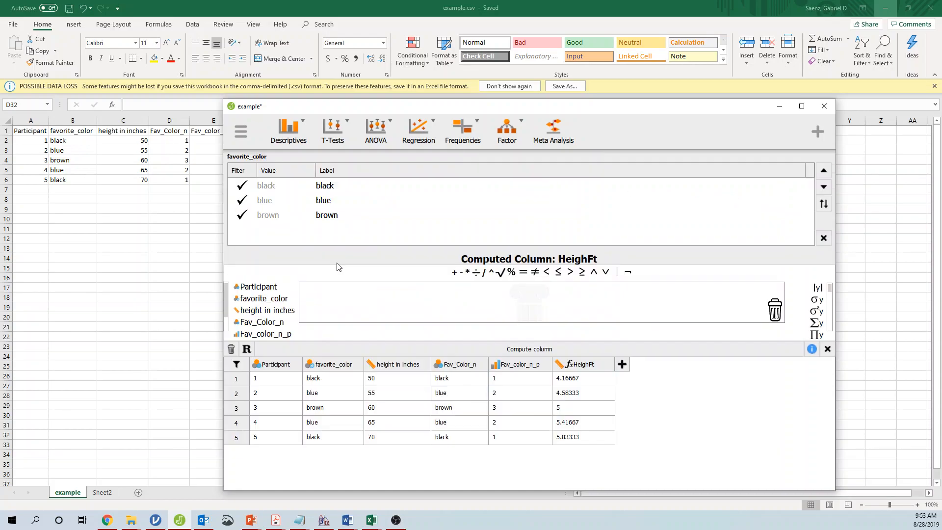
click(823, 238)
click(372, 261)
click(379, 285)
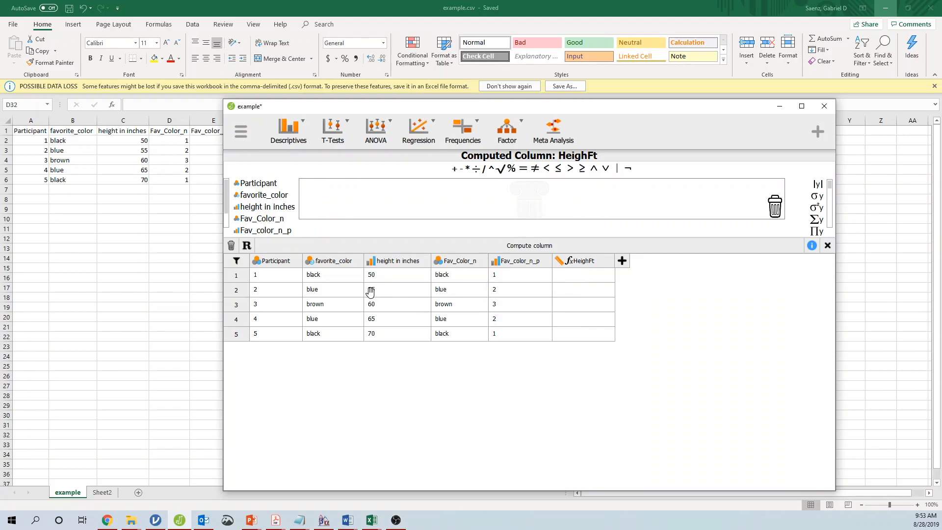
Try to build a division formula for HeighFt with the ordinal height in inches variable as numerator.
drag(267, 207, 338, 205)
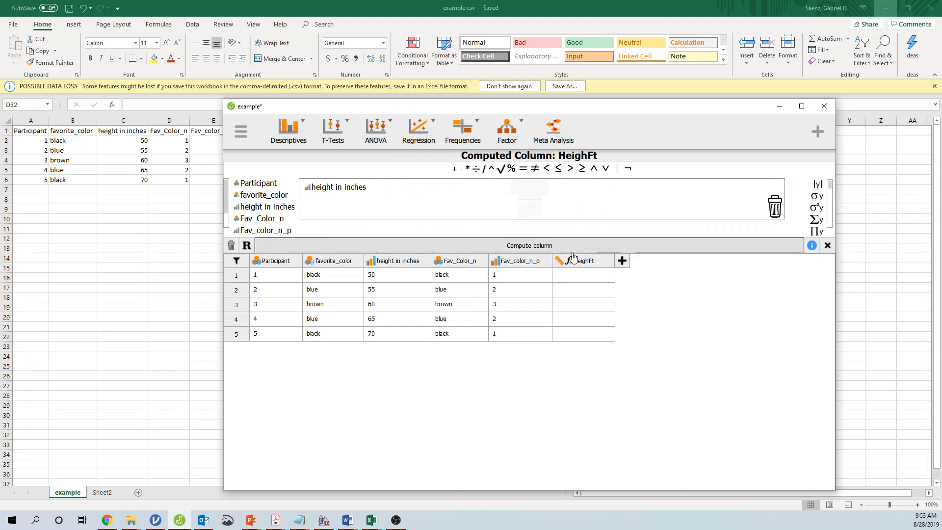
drag(473, 175, 311, 182)
drag(315, 215, 308, 183)
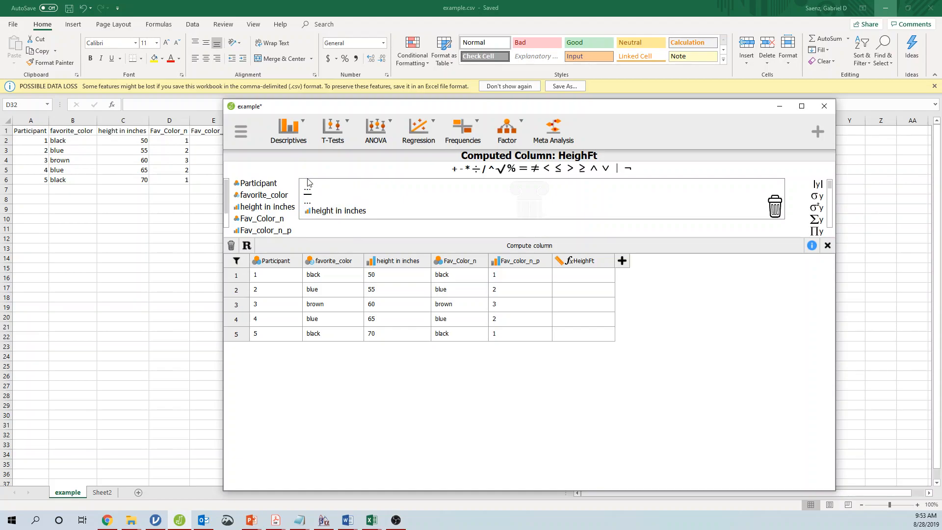
Set the height in inches variable back to the Scale measurement level.
click(497, 264)
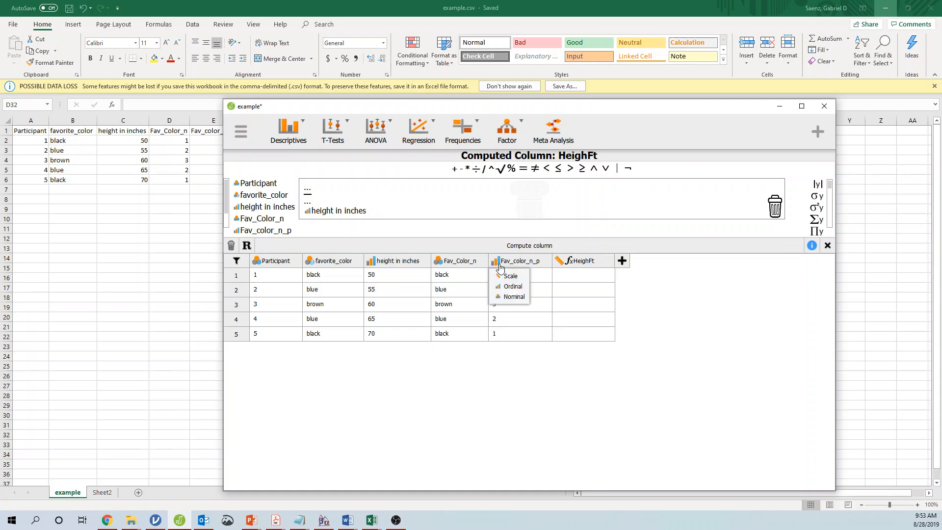
click(471, 352)
click(370, 261)
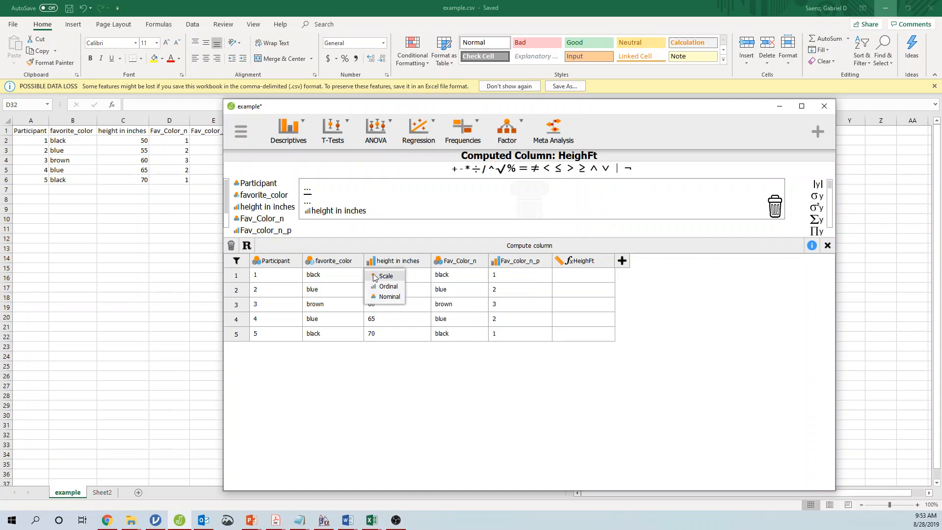
click(375, 278)
Clear the HeighFt formula, rebuild it as height in inches divided by 12, compute the column and close the editor.
drag(312, 219, 773, 206)
drag(255, 207, 326, 186)
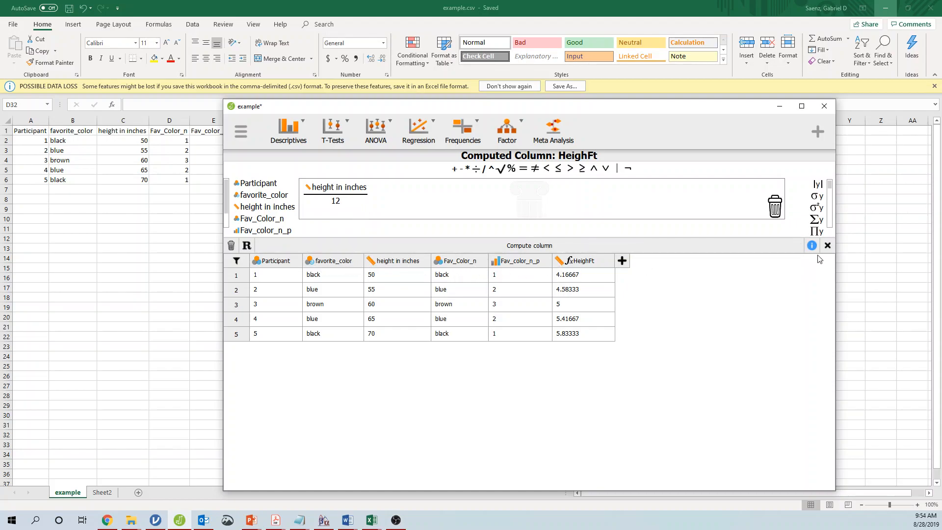
click(755, 245)
click(827, 245)
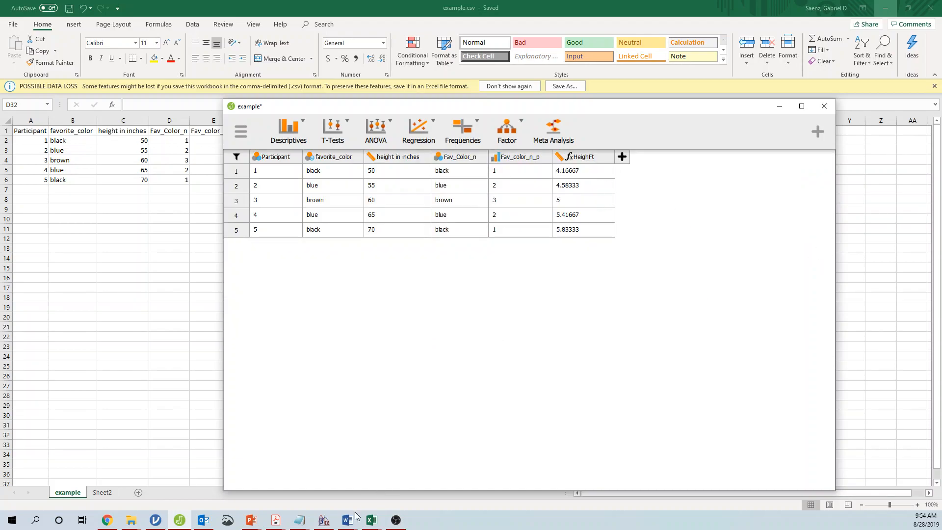
Switch to the Word homework document to review the jasp and jamovi task list, and minimize it to return to JASP.
mouse_move(347, 520)
click(437, 474)
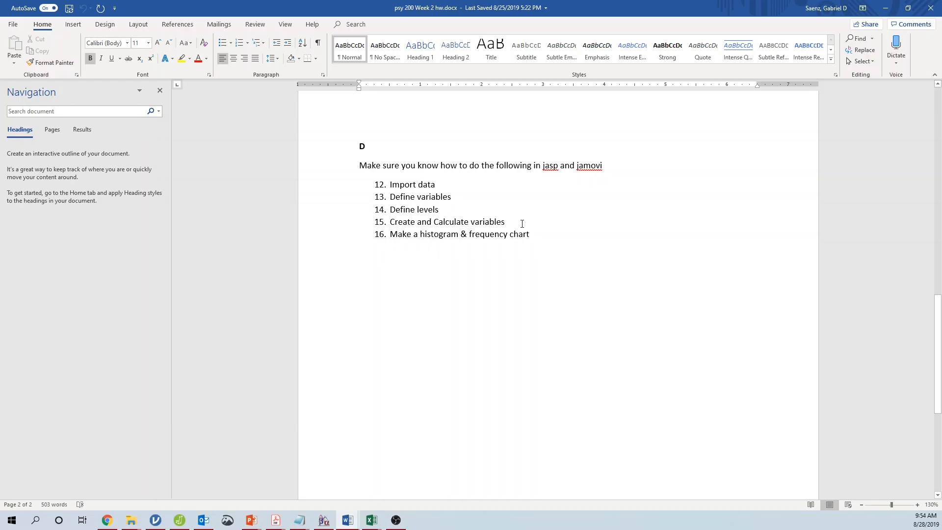
click(885, 8)
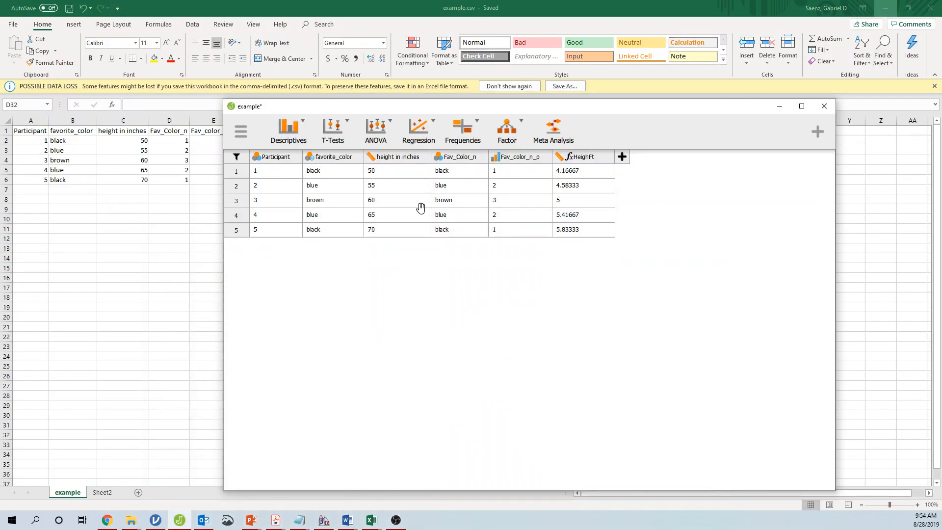
Create a Descriptive Statistics analysis with favorite_color and height in inches as its variables.
click(289, 139)
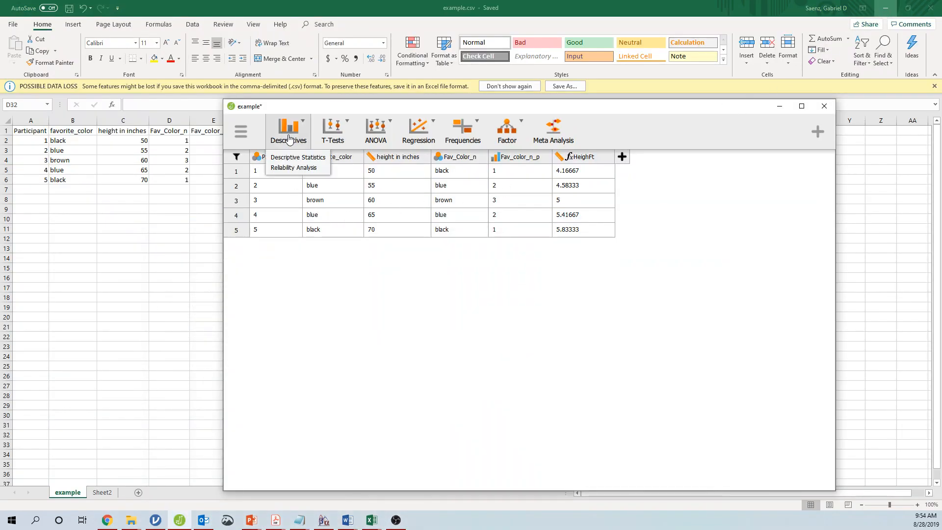
click(282, 157)
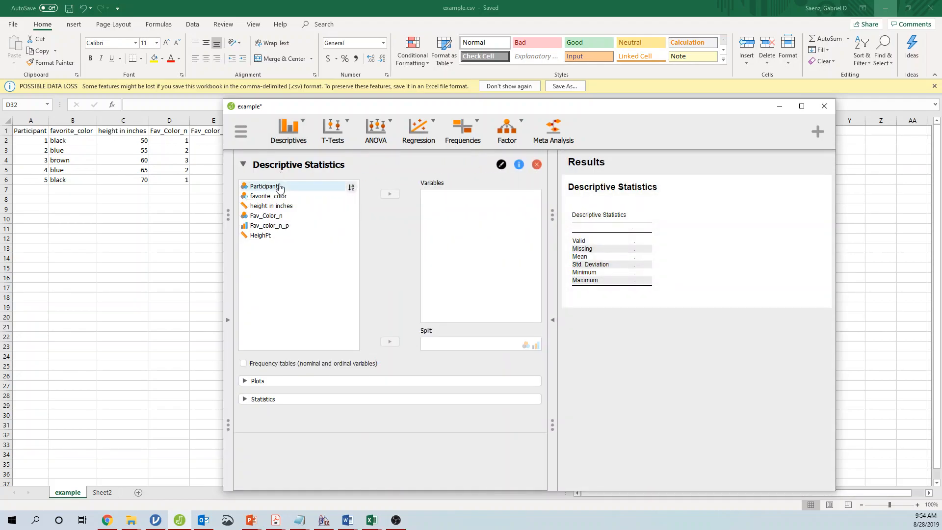
click(316, 198)
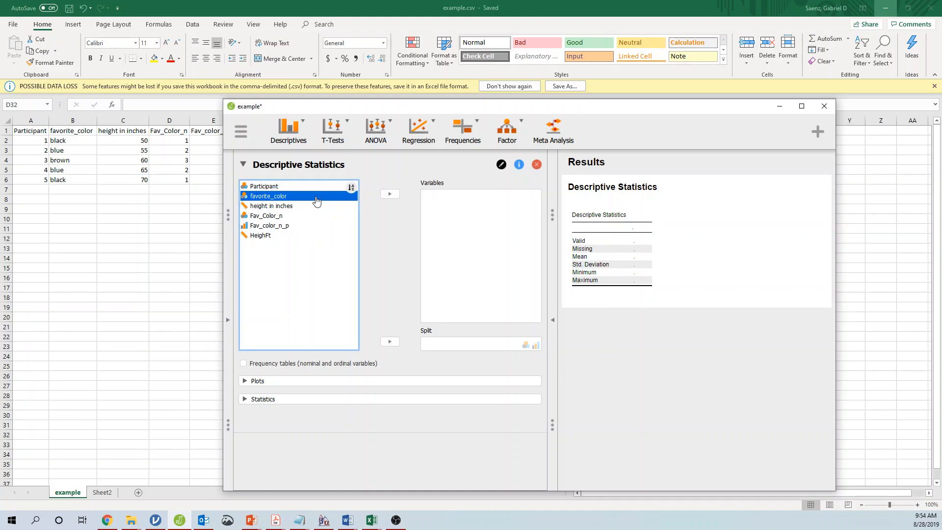
click(388, 195)
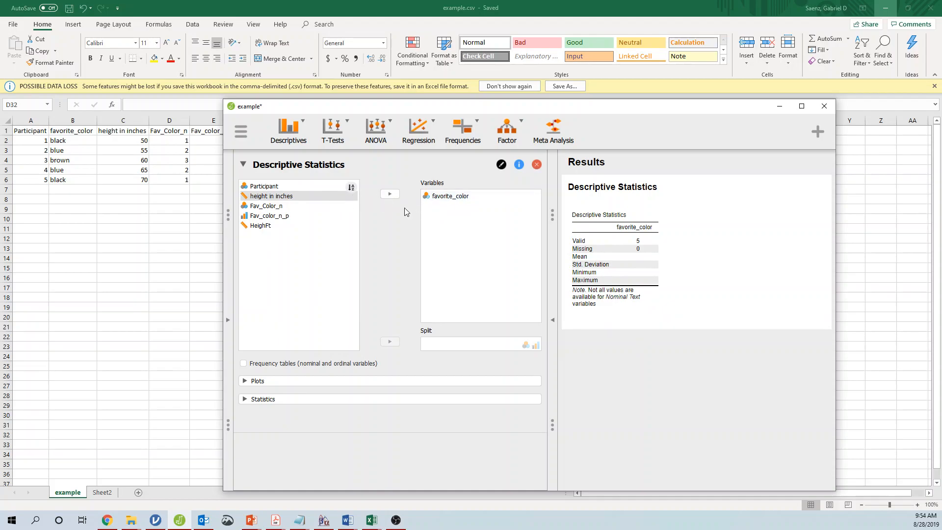
drag(310, 196, 454, 220)
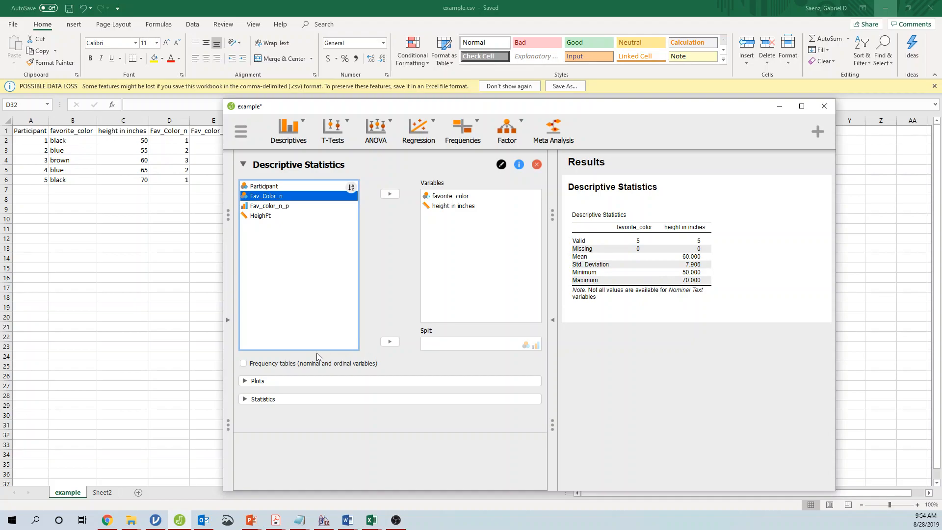
Expand the Statistics options of the descriptives analysis and maximize the JASP window.
click(283, 400)
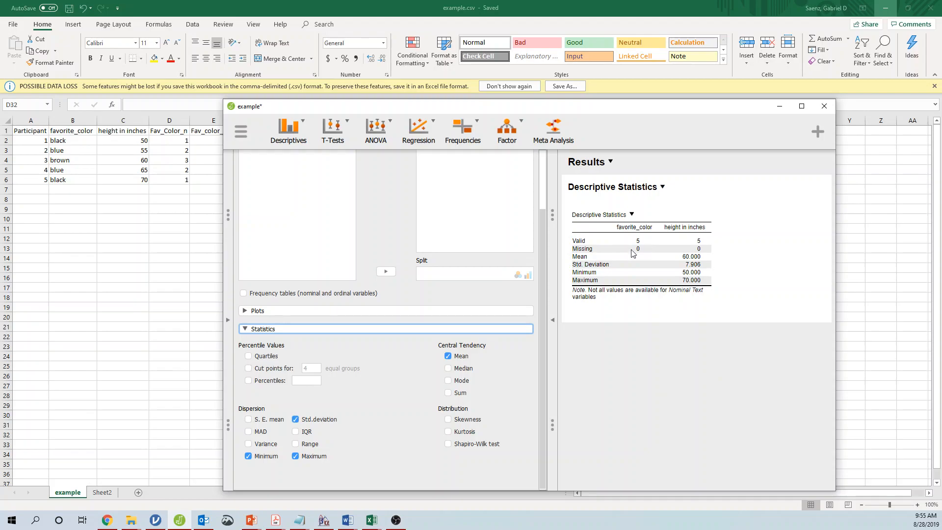
scroll(335, 395, up, 3)
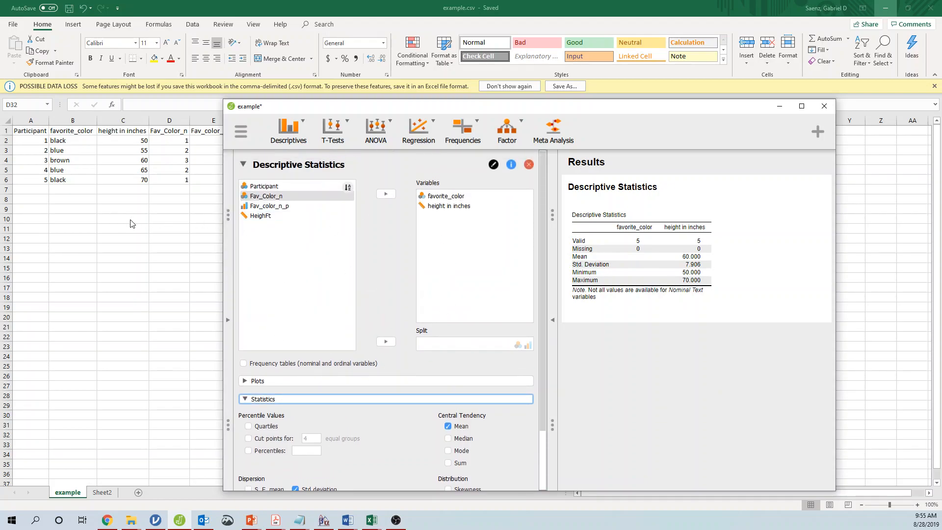
double_click(403, 111)
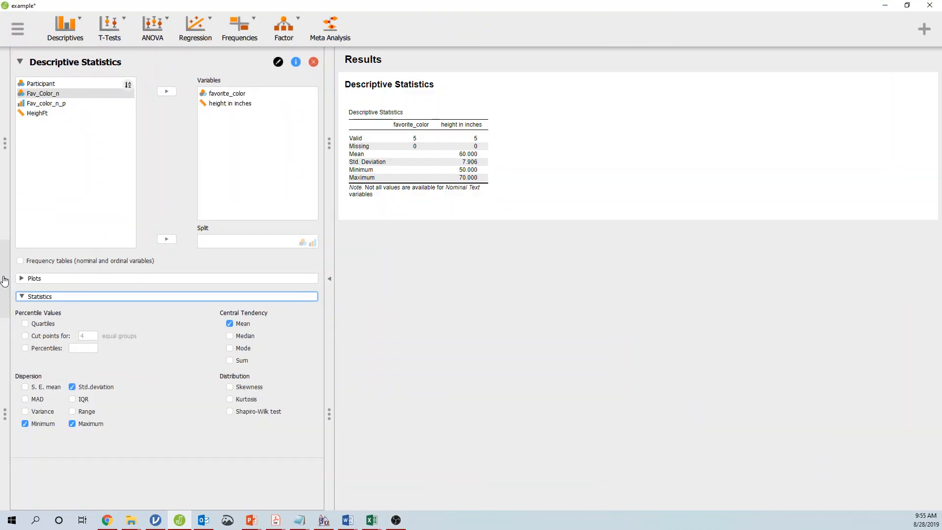
View the data table full width and beside the descriptives options and results, and hide it again.
click(4, 280)
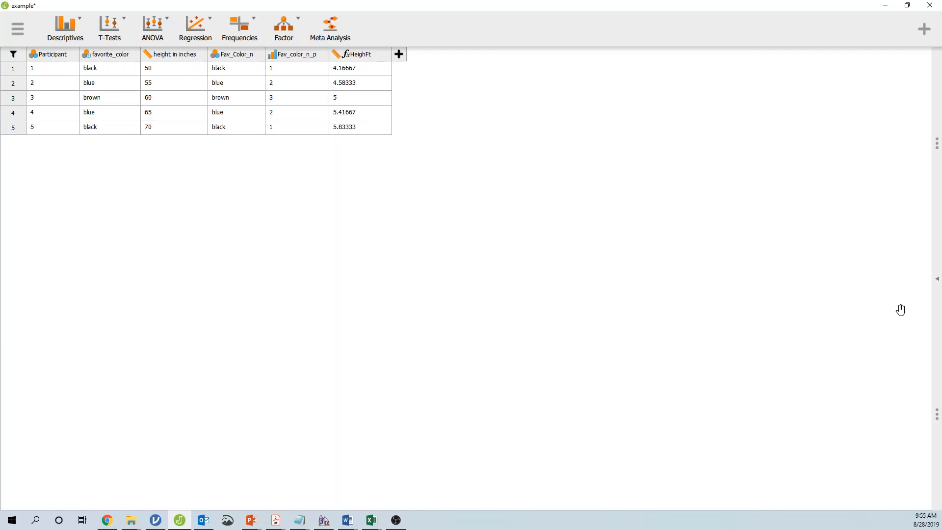
click(935, 289)
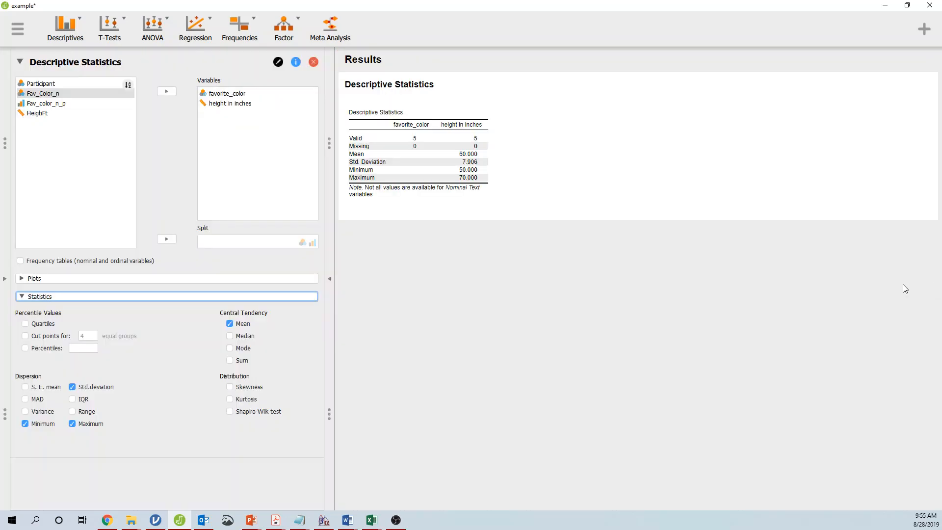
click(4, 278)
drag(936, 144, 316, 167)
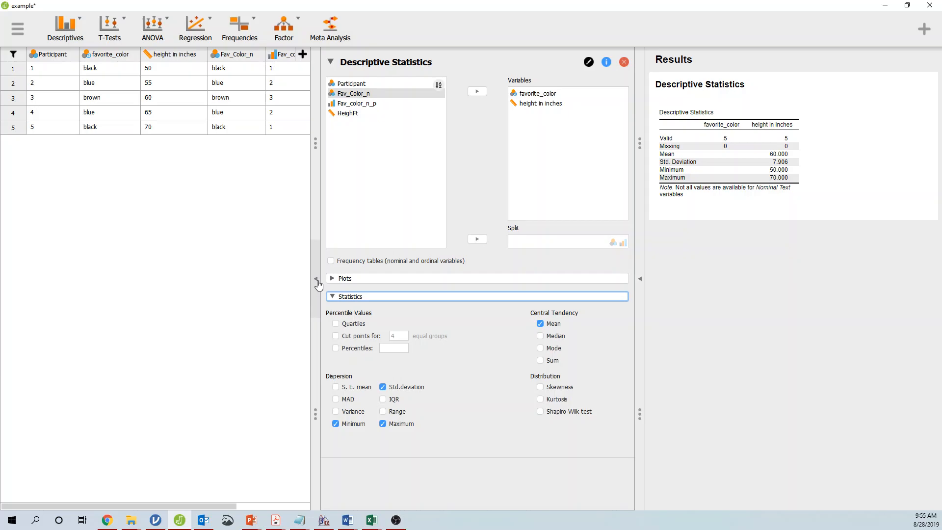
click(316, 278)
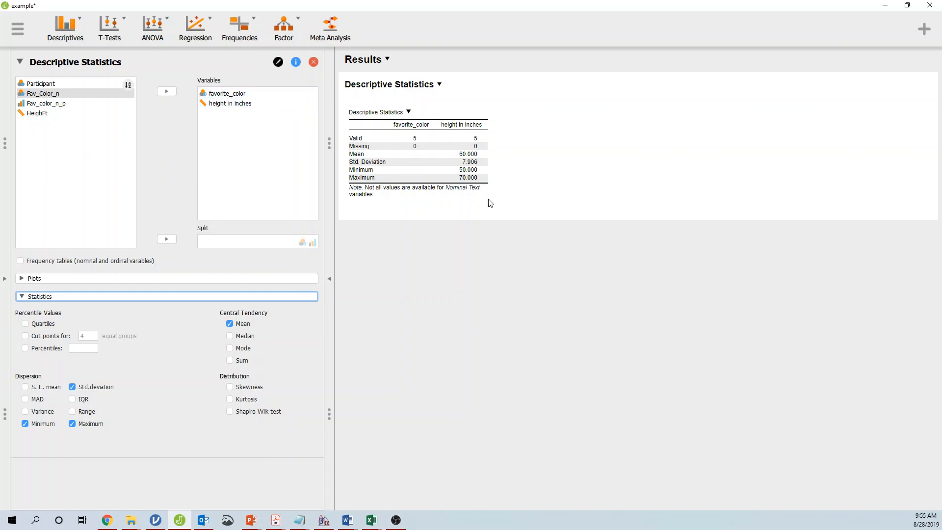
Turn off the Minimum, Maximum, Std. deviation and Mean statistics and collapse the Statistics options.
click(25, 423)
click(73, 424)
click(72, 386)
click(229, 323)
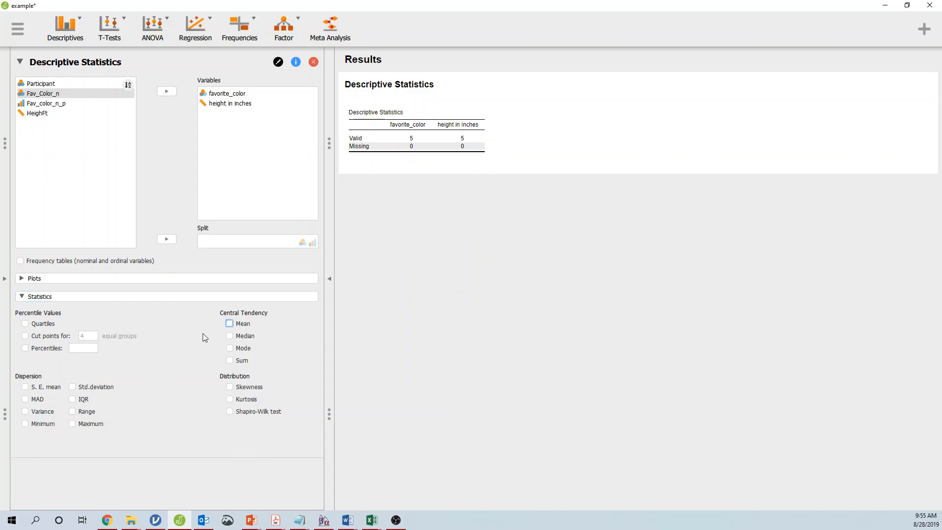
click(29, 298)
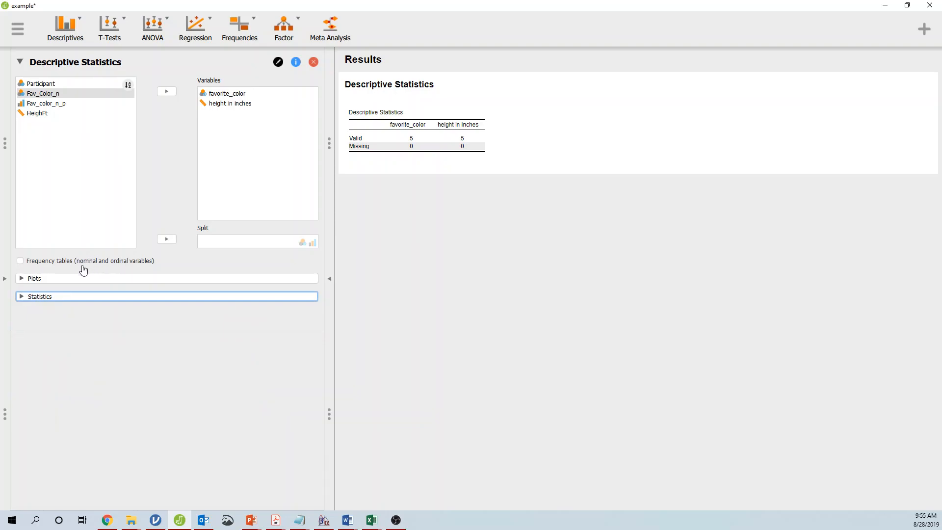
Enable frequency tables for nominal and ordinal variables and add Fav_Color_n and Fav_color_n_p to the analysis variables.
click(21, 263)
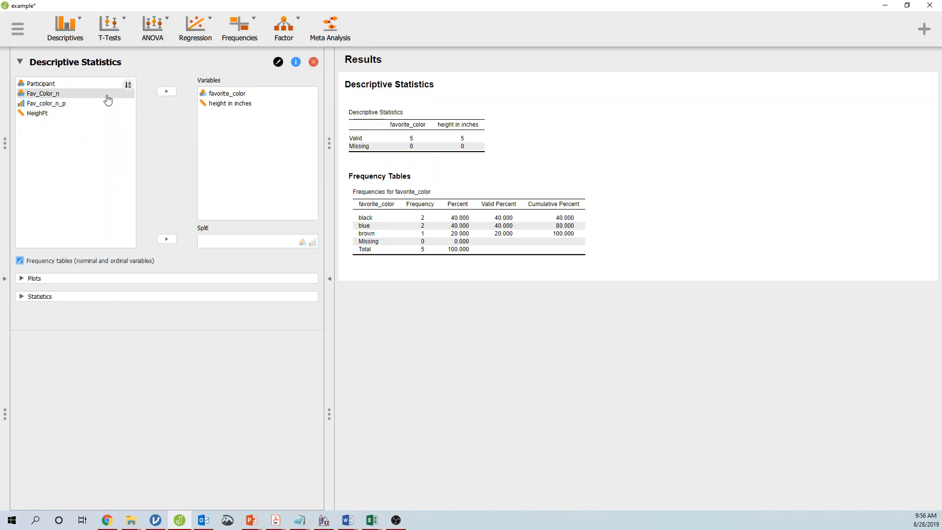
click(57, 95)
click(166, 91)
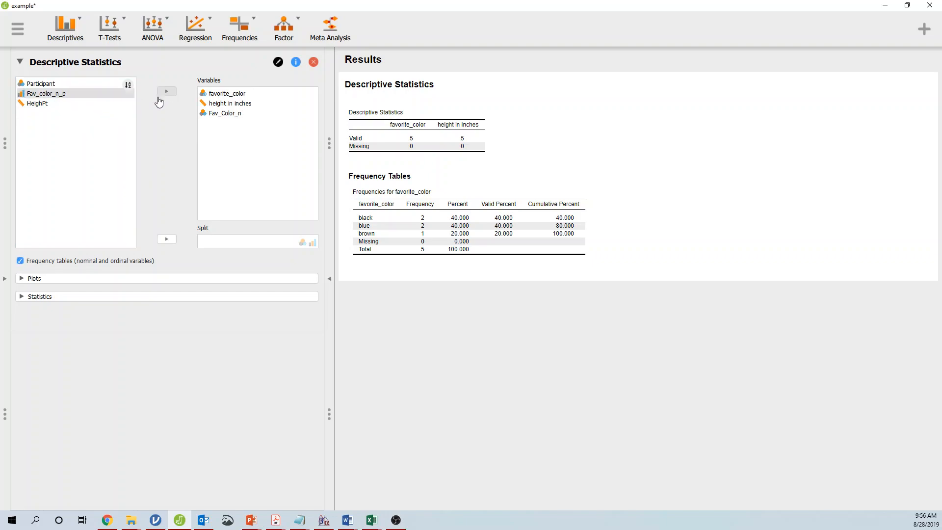
click(87, 98)
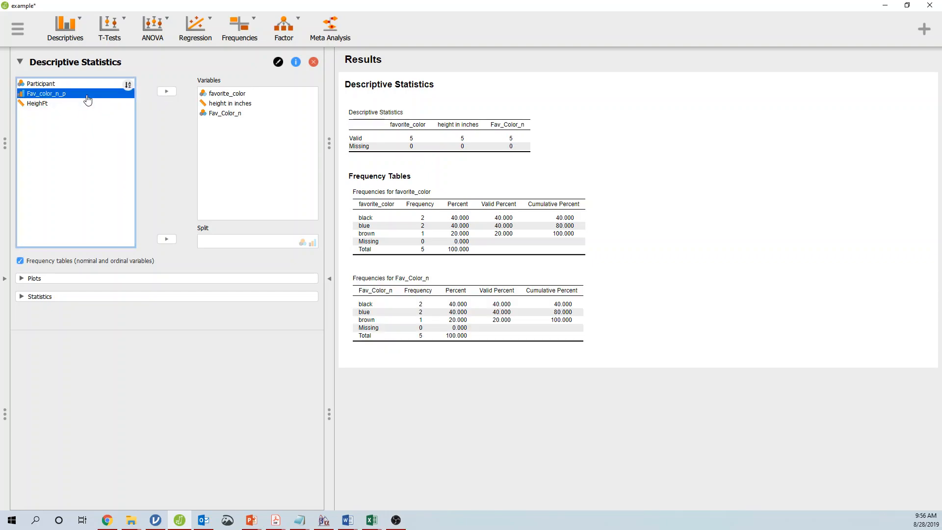
click(167, 91)
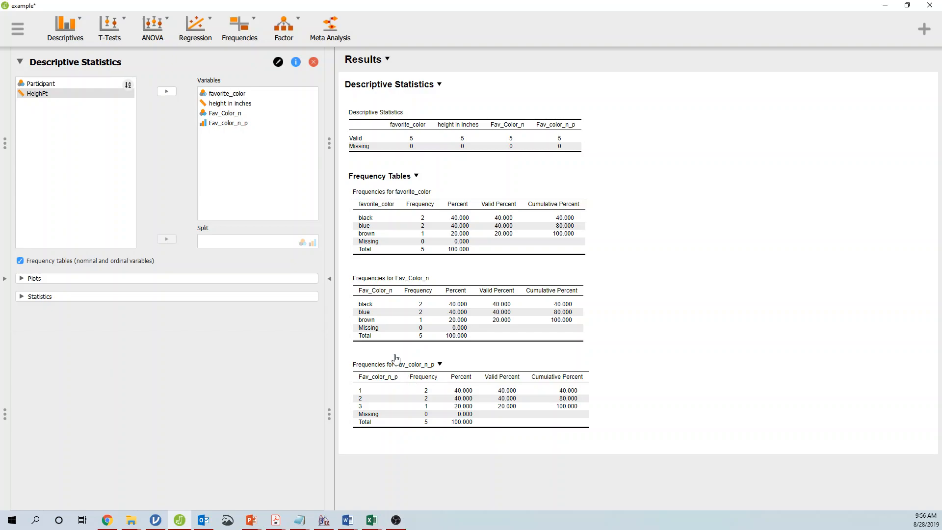
Show the data table beside the analysis and turn on distribution plots for the selected variables.
drag(5, 147, 319, 146)
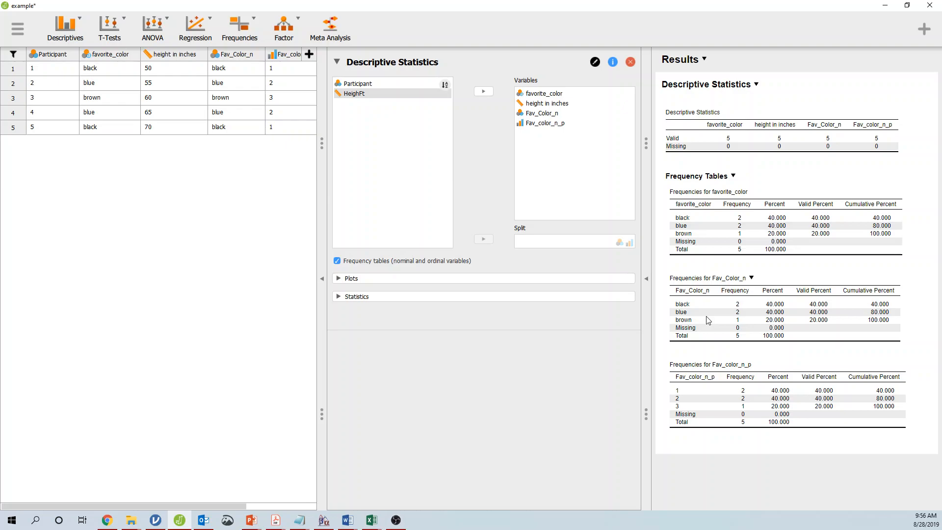
click(473, 280)
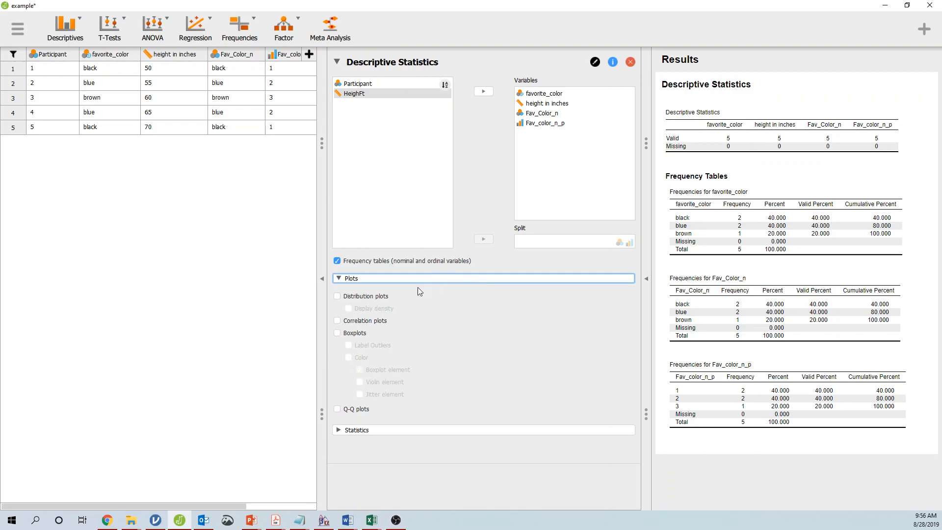
click(367, 297)
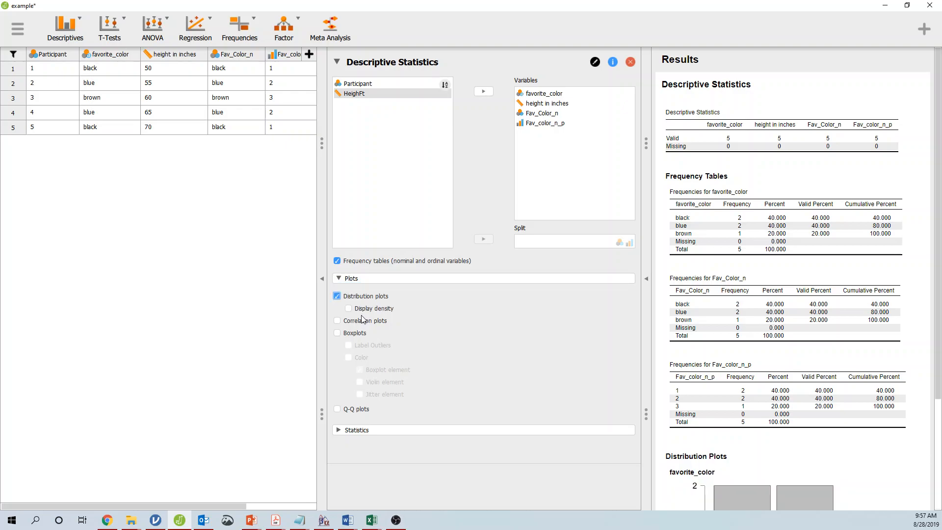
Examine the distribution plots of favorite_color, height in inches, Fav_Color_n and Fav_color_n_p alongside the frequency tables.
scroll(805, 315, down, 3)
scroll(803, 315, down, 9)
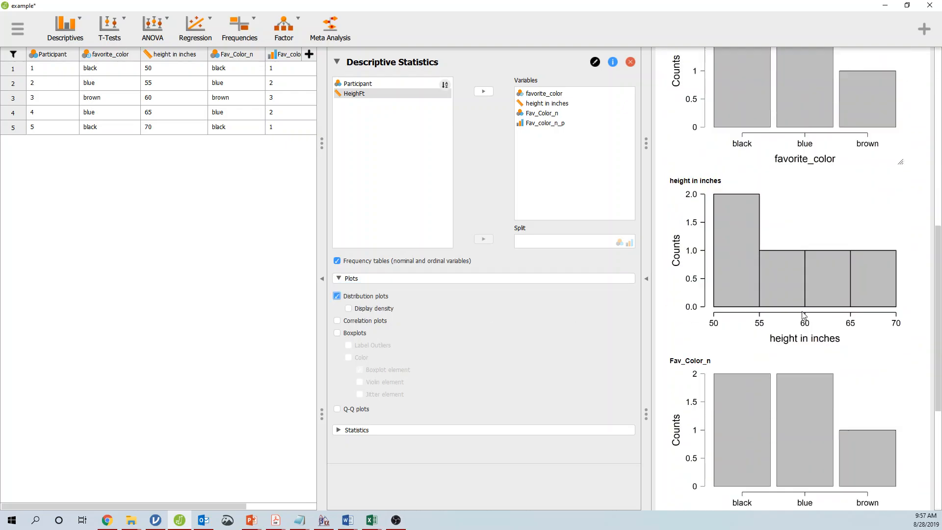
scroll(800, 315, up, 7)
scroll(794, 342, up, 4)
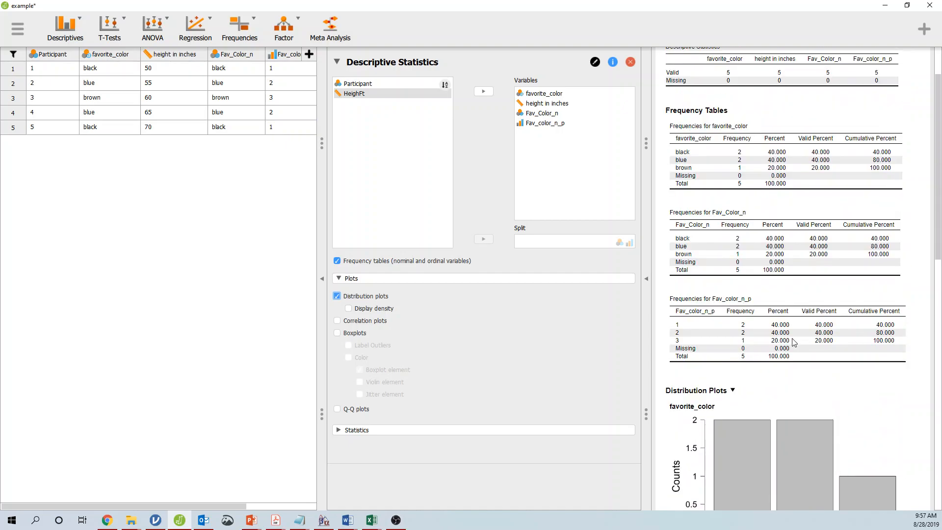
scroll(792, 341, down, 8)
scroll(790, 343, down, 2)
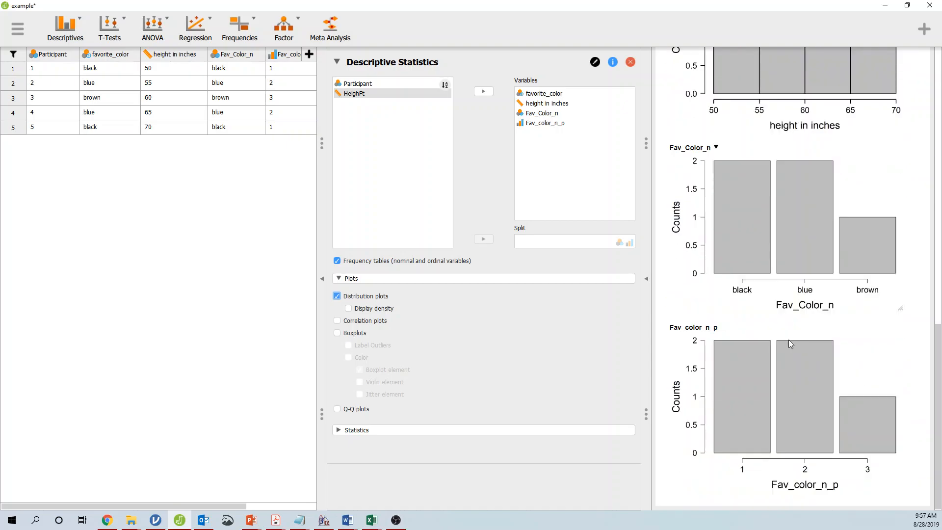
scroll(812, 421, up, 5)
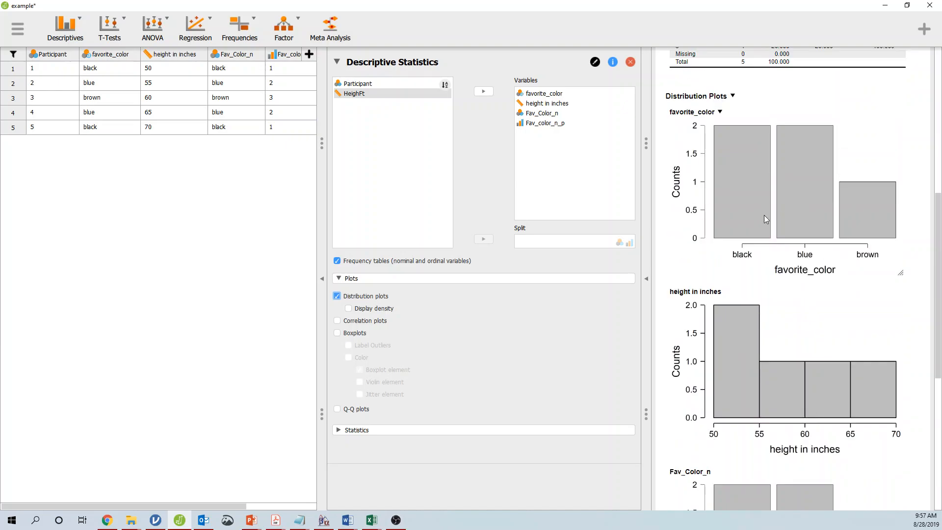
scroll(770, 221, down, 5)
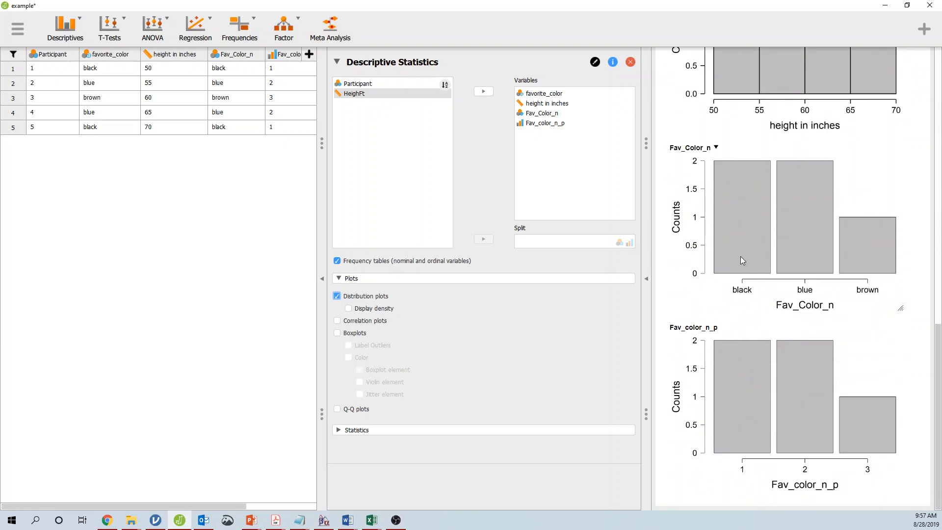
scroll(799, 363, up, 5)
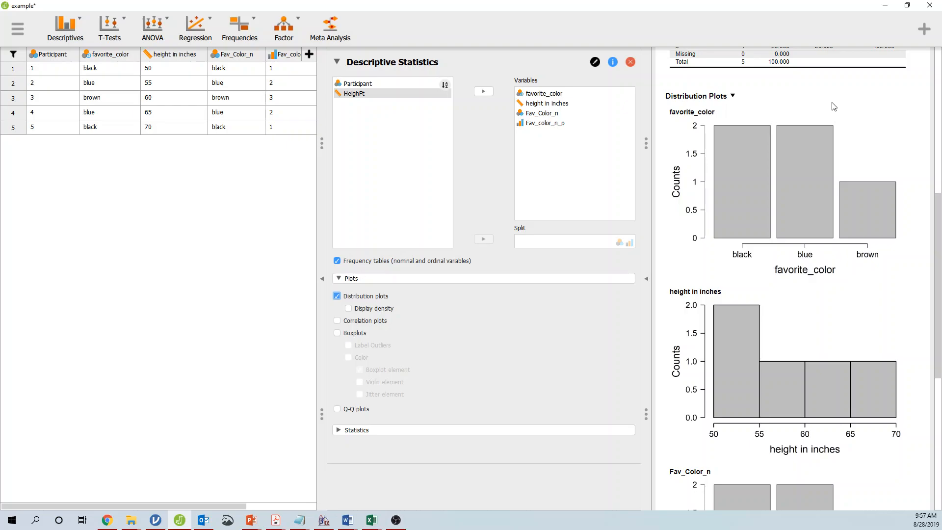
Close the example workspace in JASP and discard its changes.
click(929, 5)
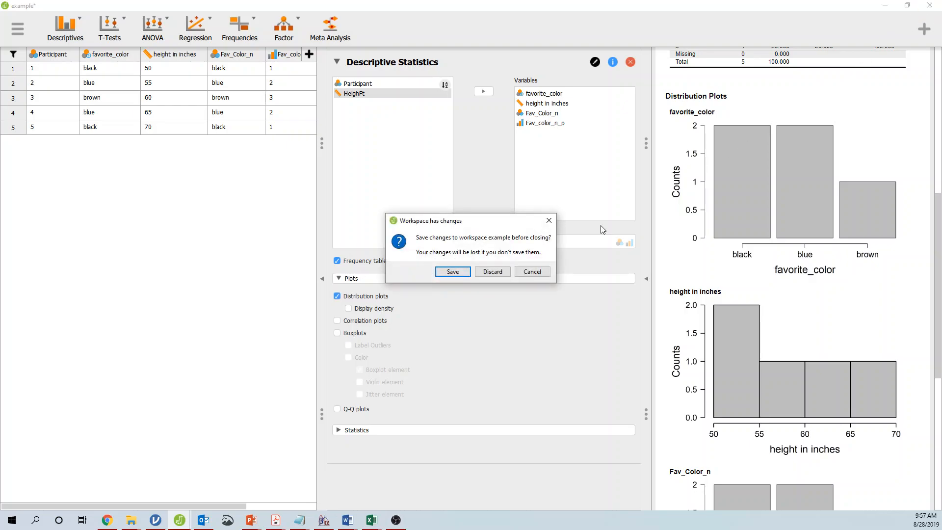
click(492, 271)
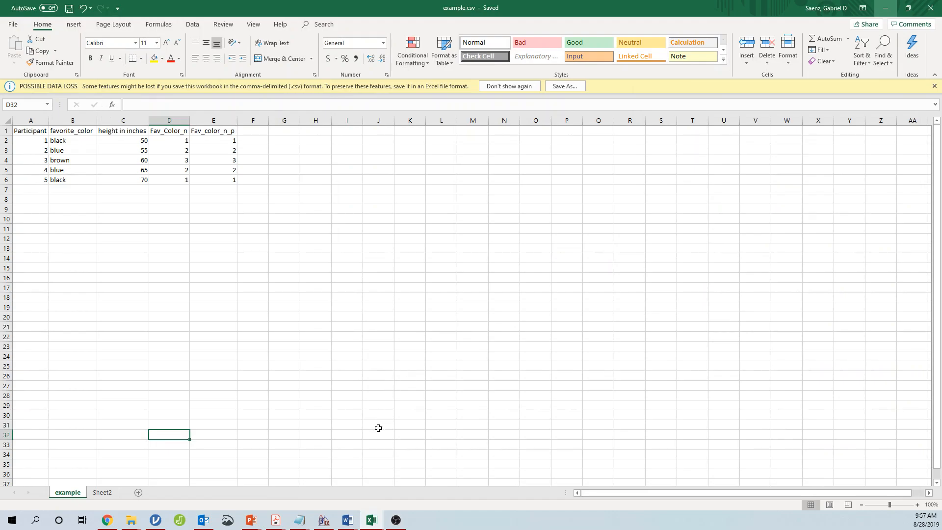
Switch to jamovi and pull its untitled window out of full screen so the spreadsheet data shows beside it.
click(149, 520)
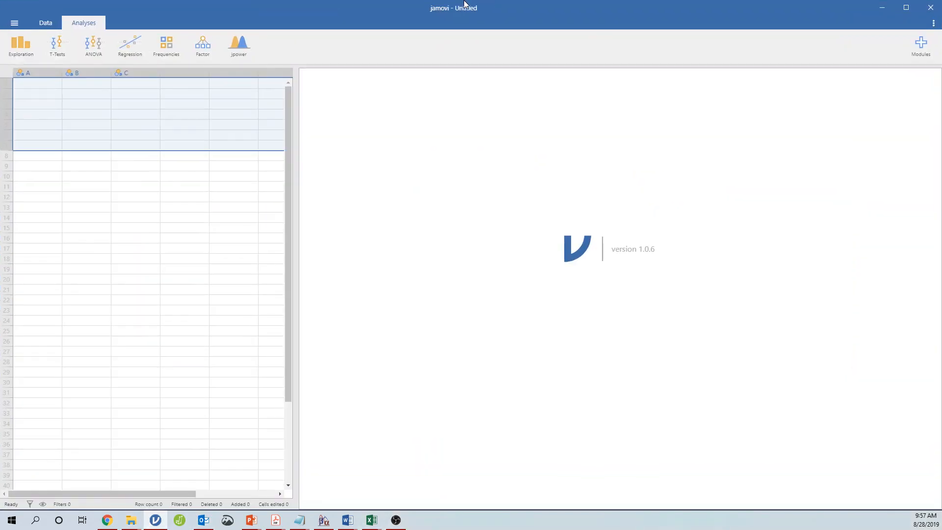
drag(467, 8, 669, 98)
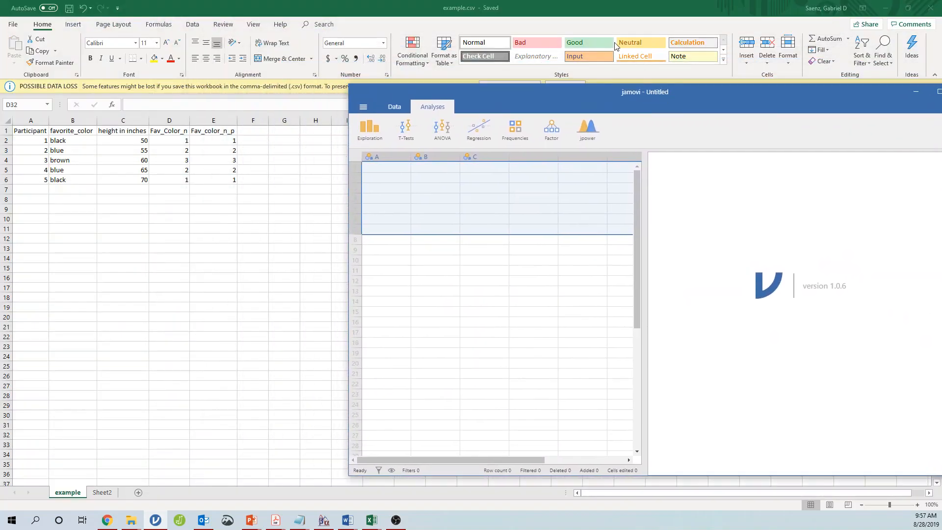
click(398, 293)
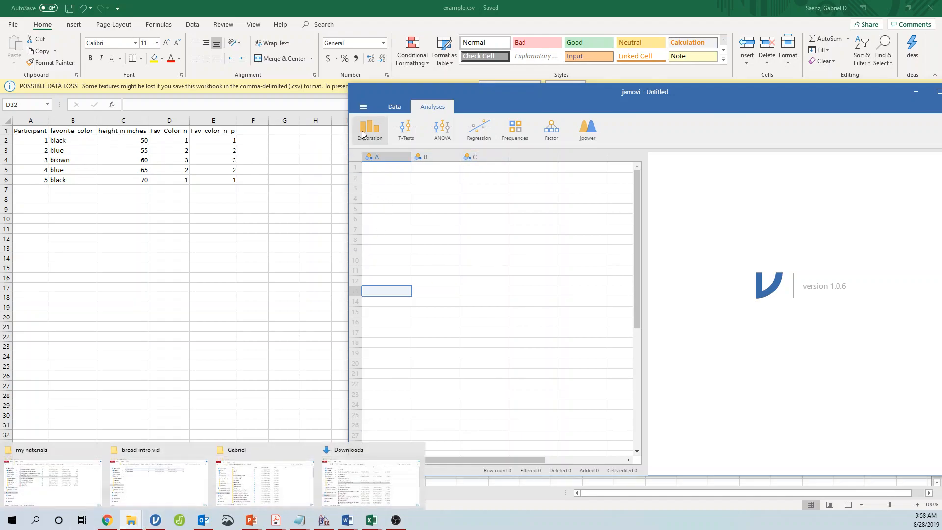
Look at jamovi's options for opening data files from this PC and return to the empty data sheet.
click(363, 106)
click(364, 105)
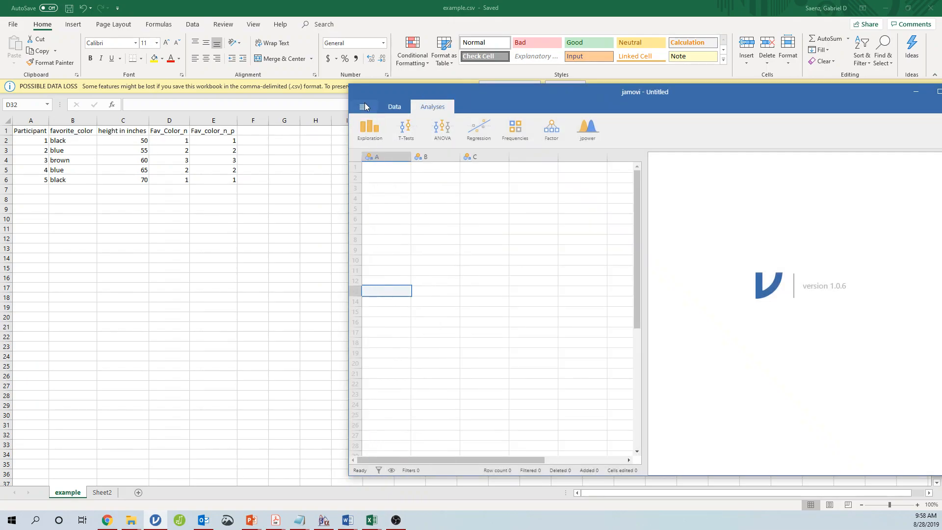
click(368, 106)
click(373, 172)
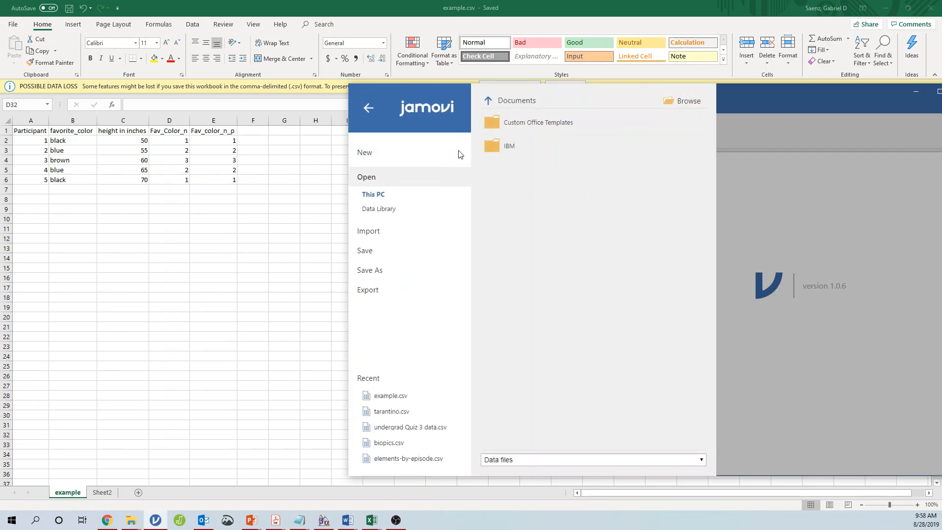
click(369, 107)
Switch to the broad intro vid folder in File Explorer and place the jamovi window near its files.
mouse_move(131, 519)
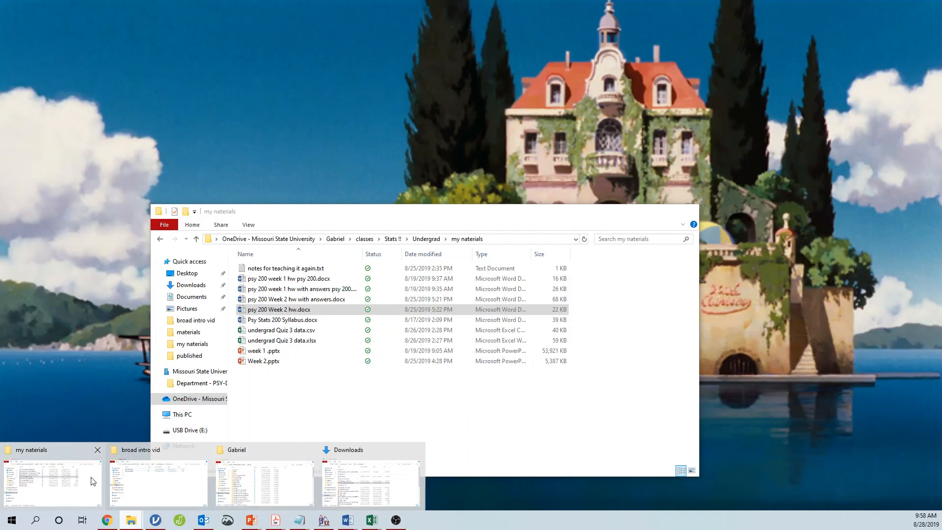
click(133, 480)
click(140, 325)
drag(504, 97, 422, 80)
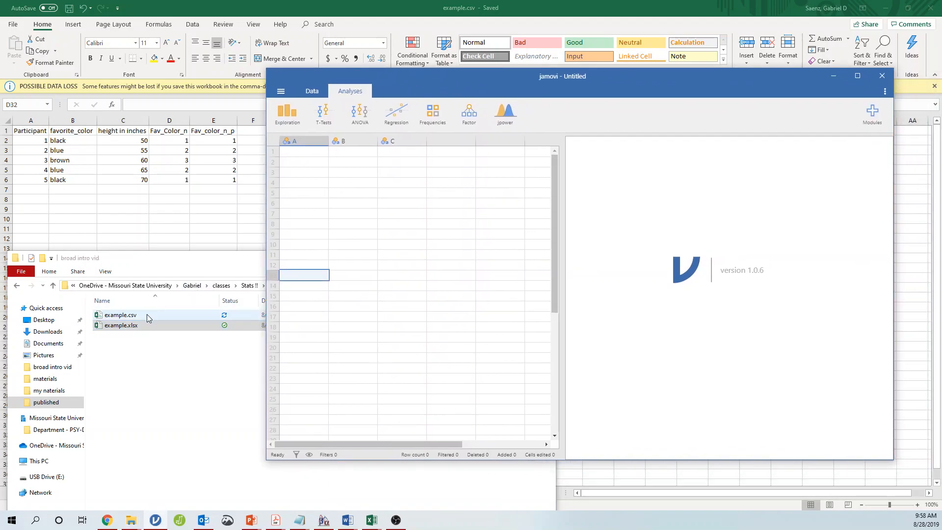
Try to load example.xlsx into jamovi, load example.csv instead, and maximize the window holding the imported data.
drag(124, 330, 408, 223)
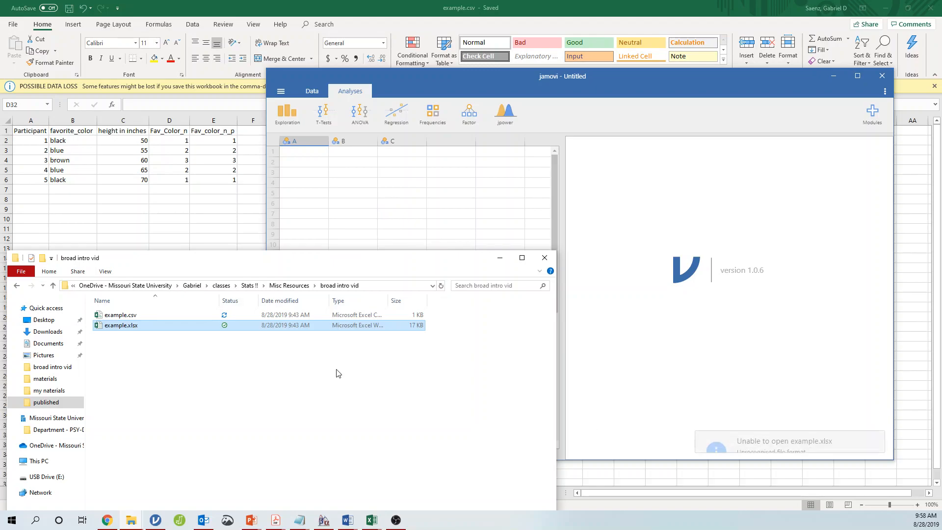
drag(162, 316, 525, 197)
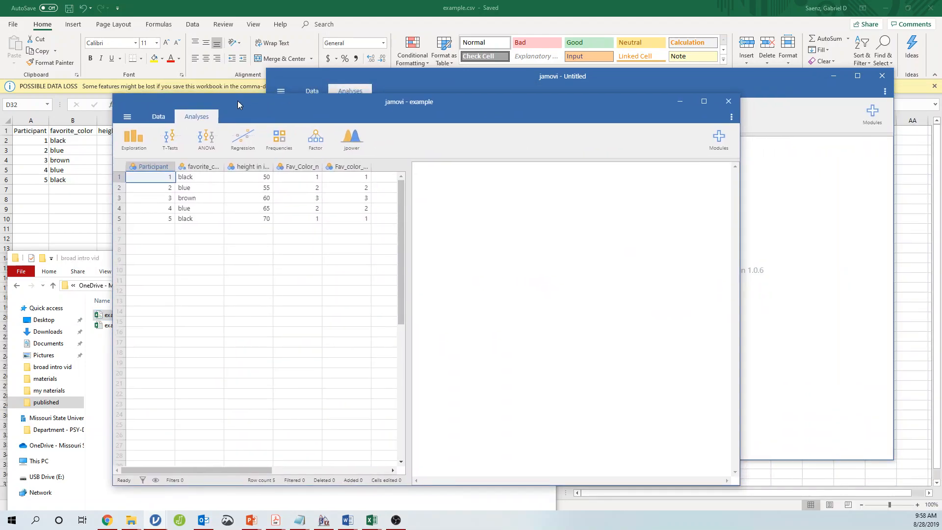
double_click(280, 95)
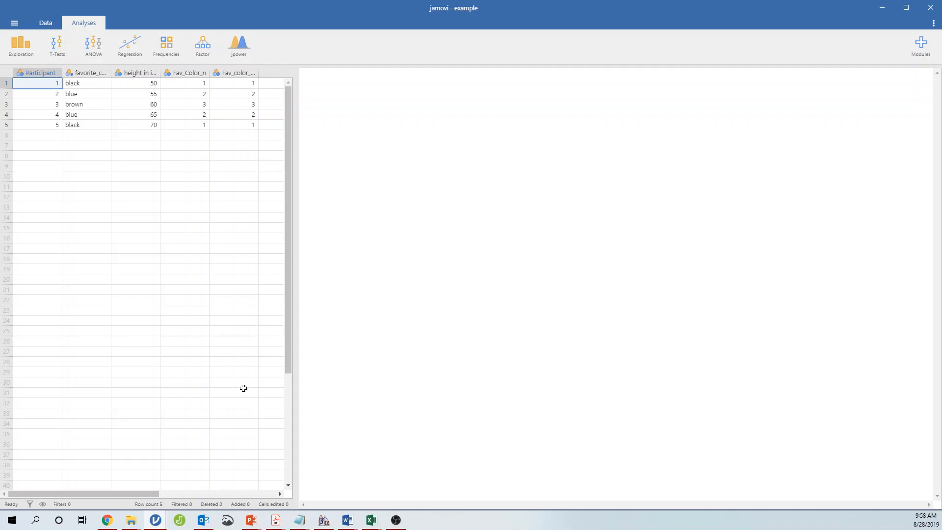
Check the jasp and jamovi task list in psy 200 Week 2 hw.docx in Word and return to jamovi.
mouse_move(350, 521)
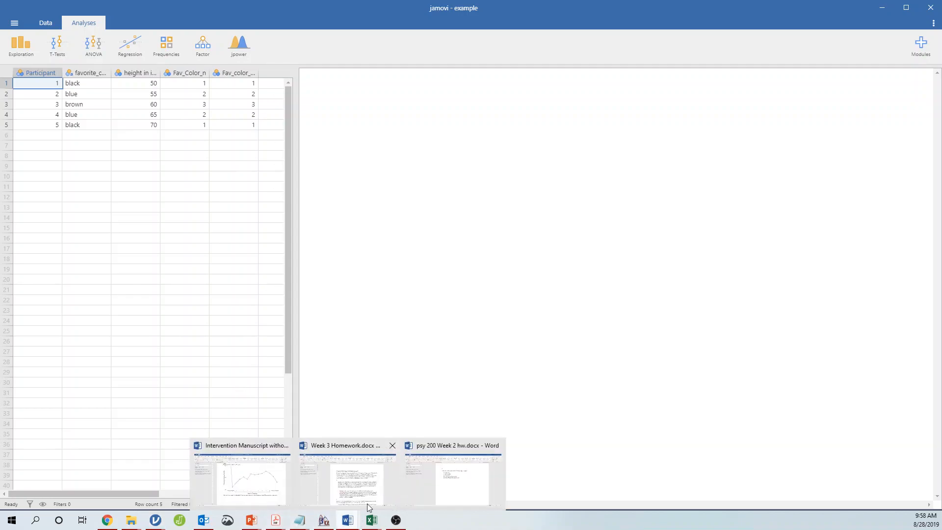
click(431, 490)
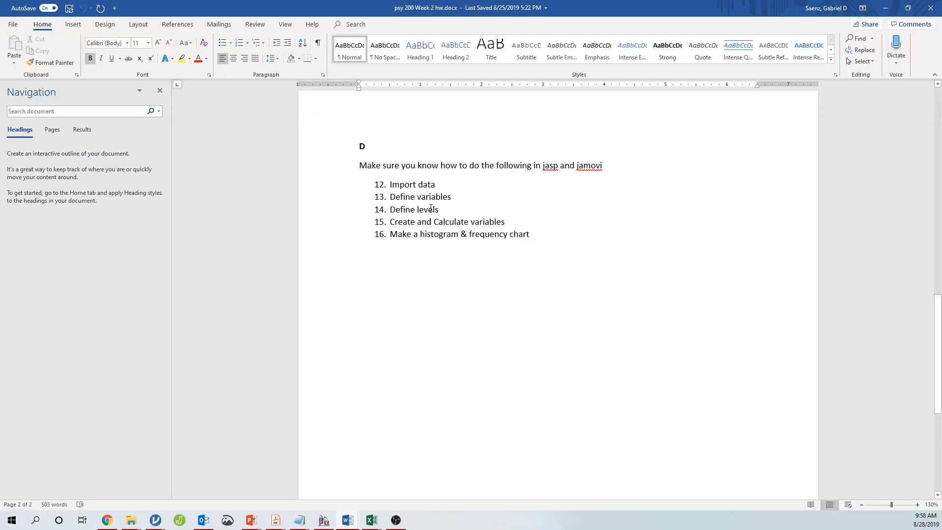
click(885, 8)
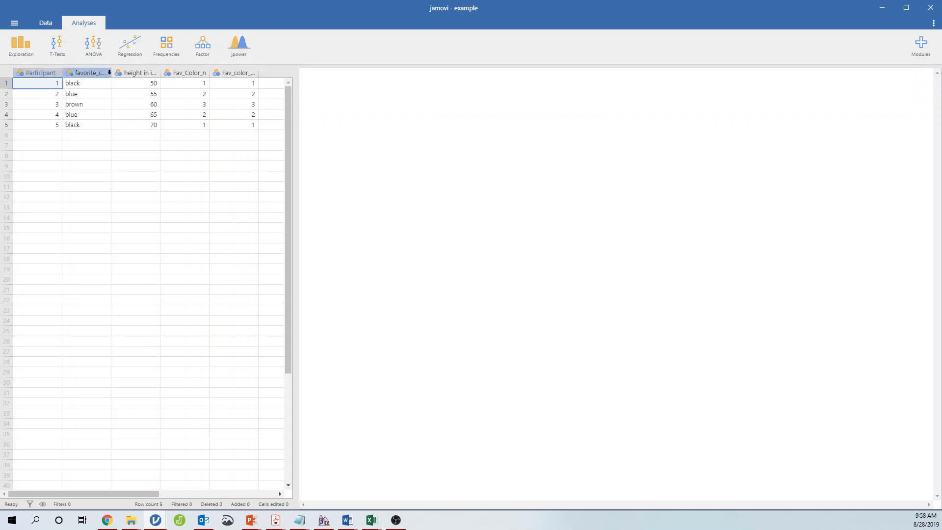
Open the variable settings for height in inches and review the neighbouring variables back to Participant.
click(118, 73)
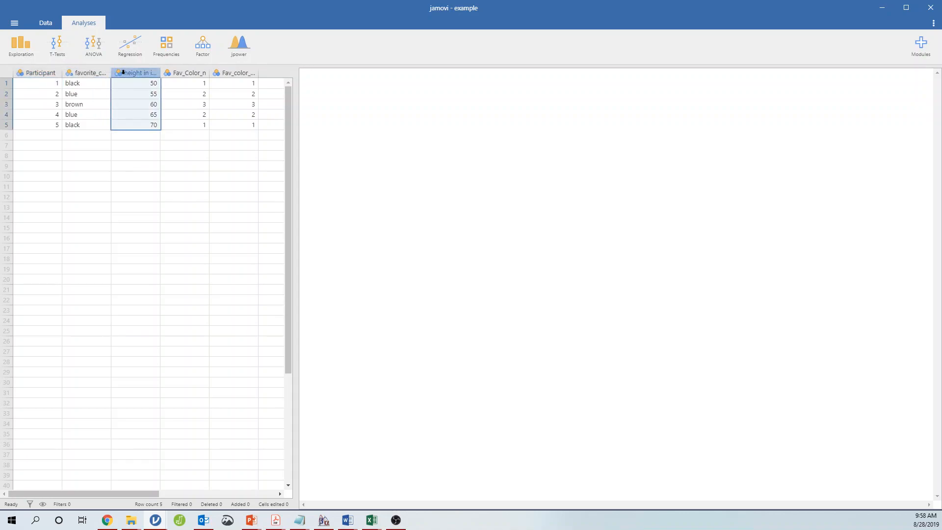
double_click(123, 72)
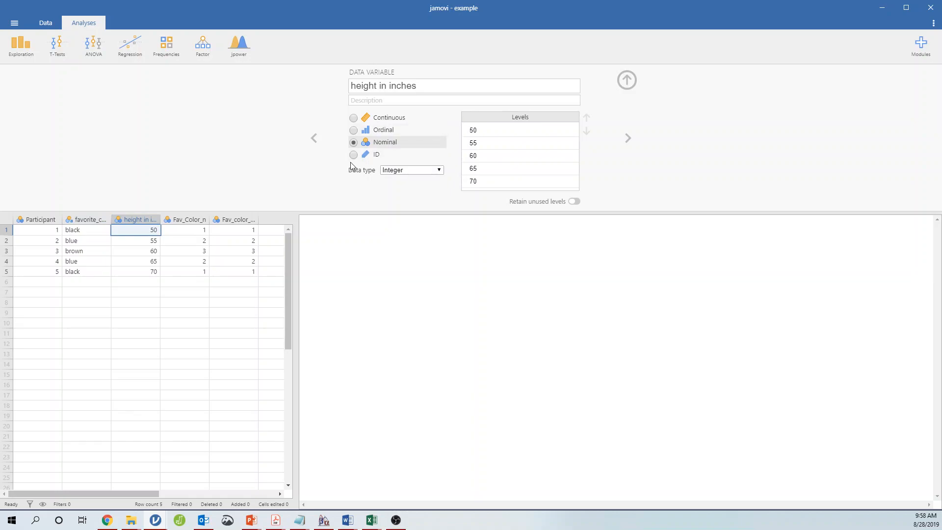
click(325, 143)
click(630, 140)
click(312, 151)
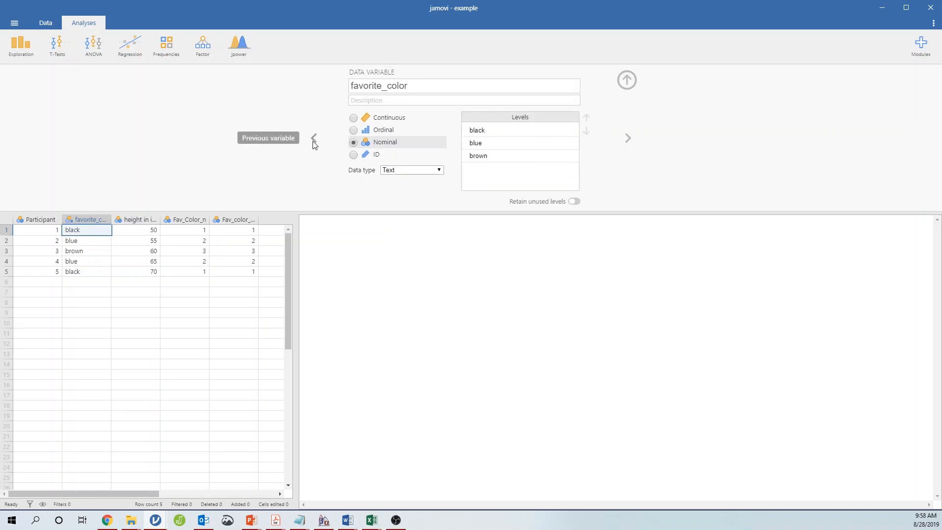
click(313, 142)
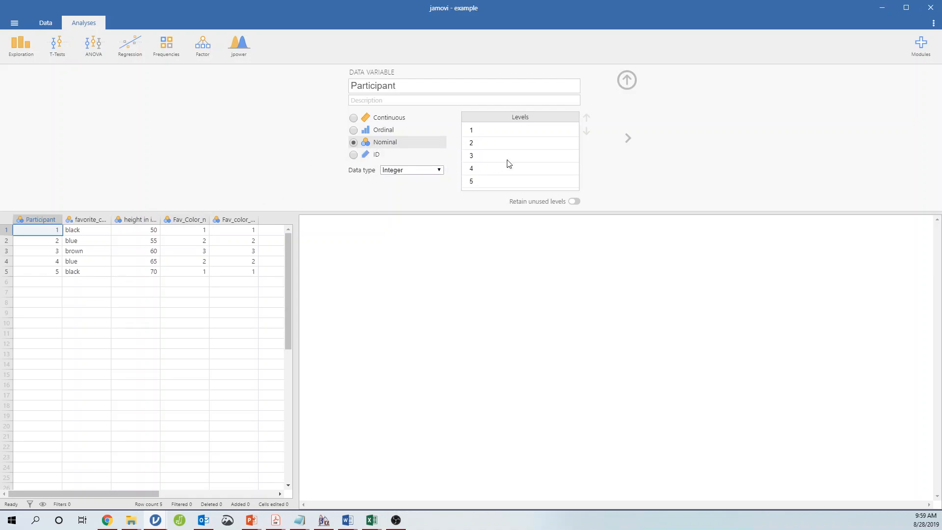
Review the data type choices for the favorite_color variable, leaving Text selected.
click(629, 140)
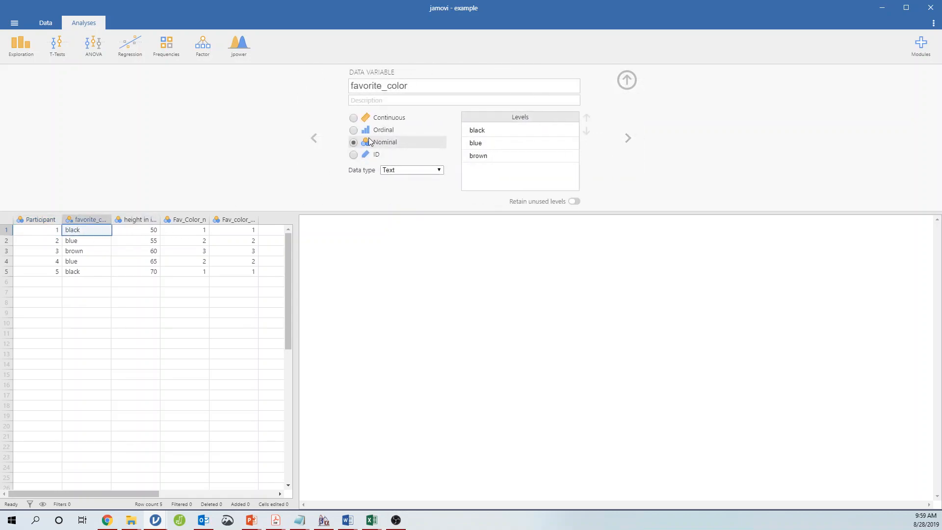
click(387, 170)
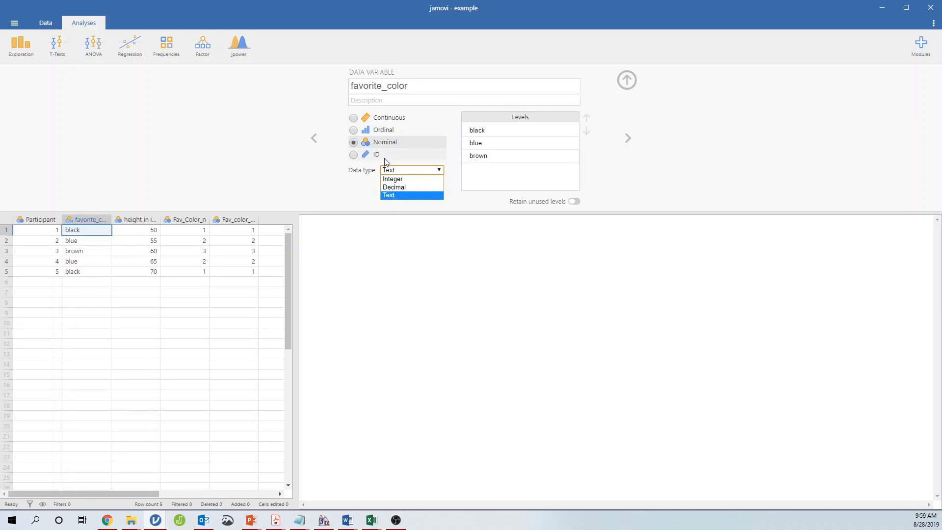
click(304, 158)
click(397, 171)
click(358, 198)
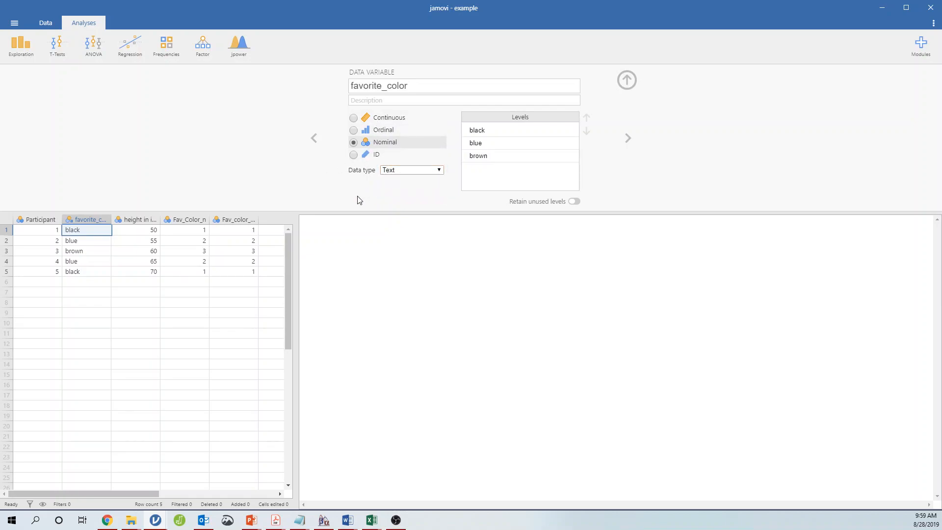
click(390, 172)
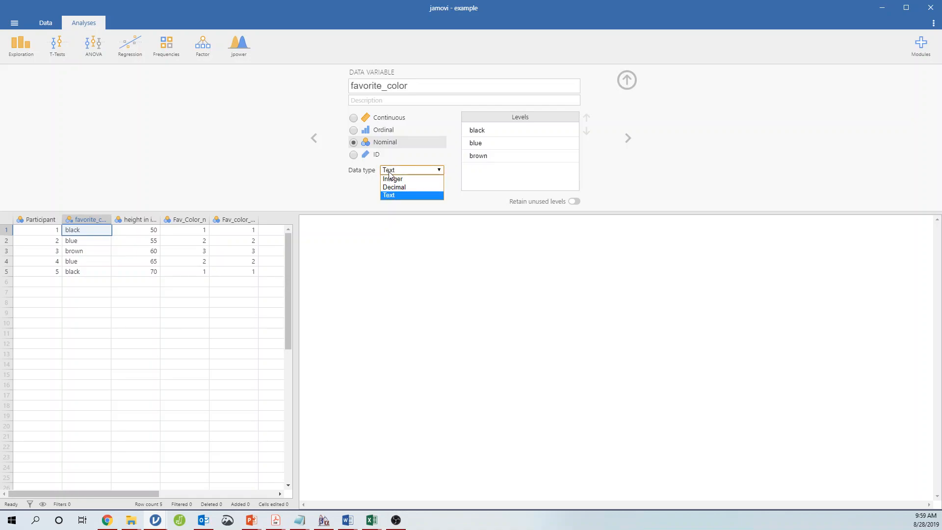
click(321, 197)
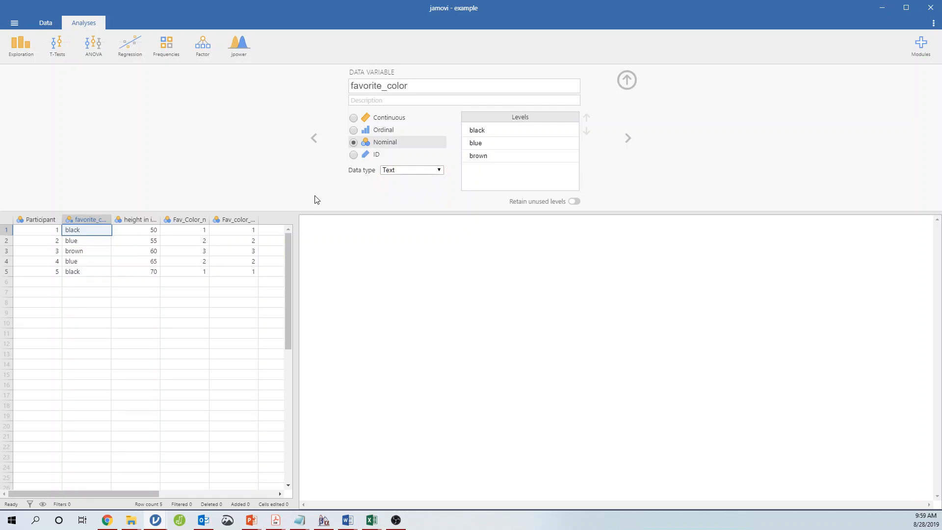
Try relabelling the favorite_color levels black, blue and brown as 1, 2 and 3, and undo the relabelling.
click(556, 130)
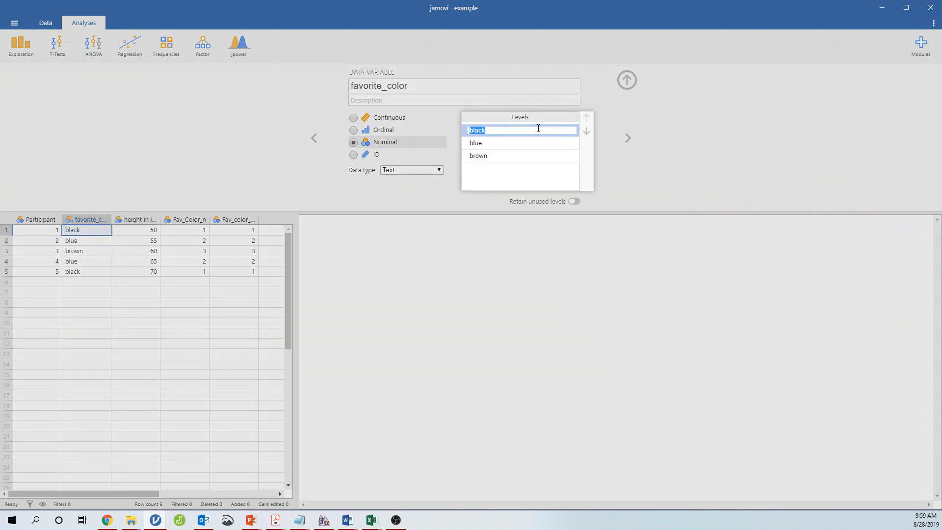
text(1)
key(Return)
text(2)
key(Return)
text(3)
key(Return)
click(640, 195)
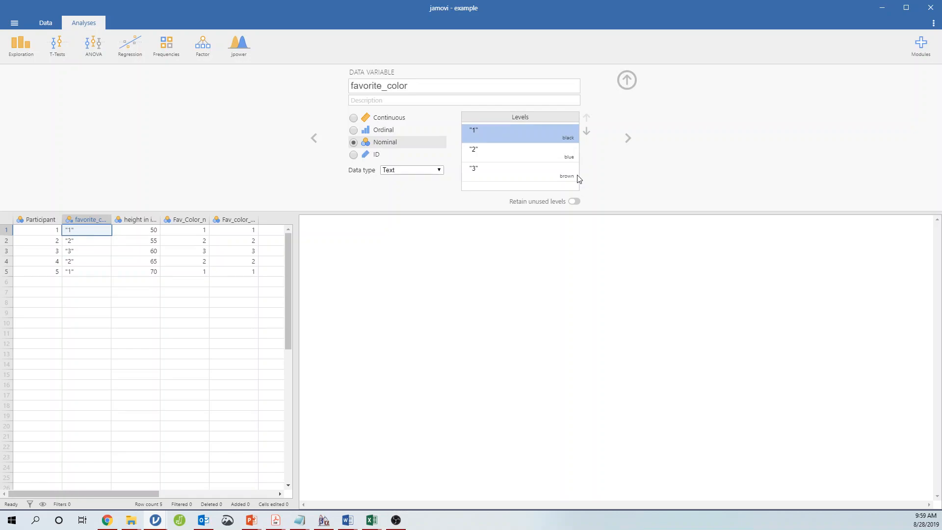
key(ctrl+z)
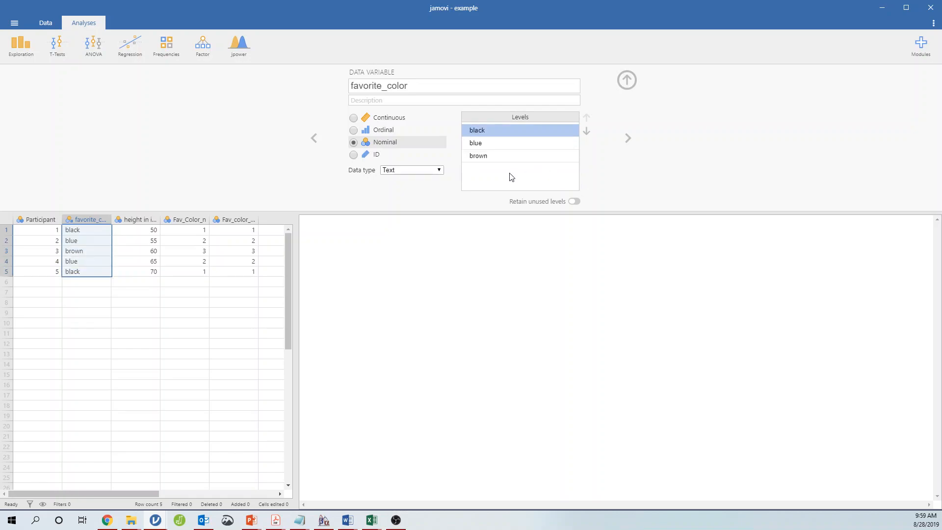
Define height in inches as a Continuous variable with the Decimal data type.
click(141, 220)
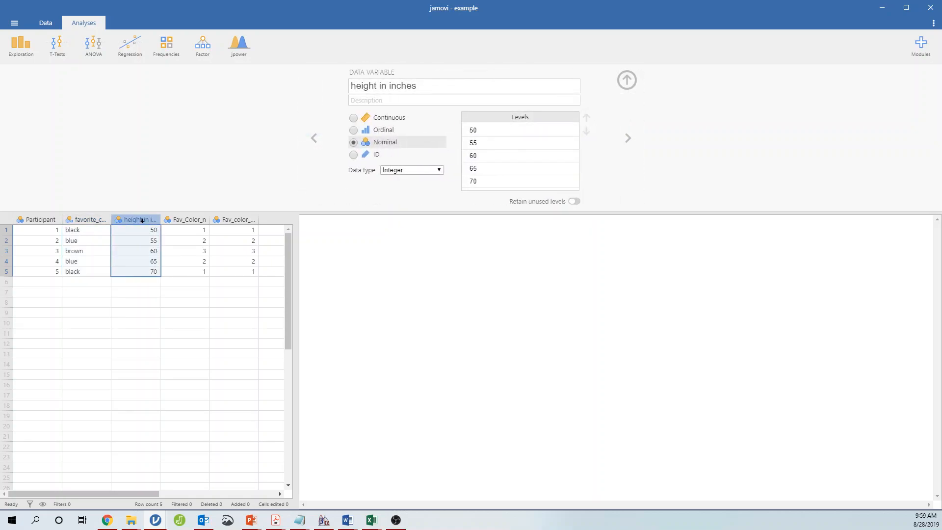
click(354, 118)
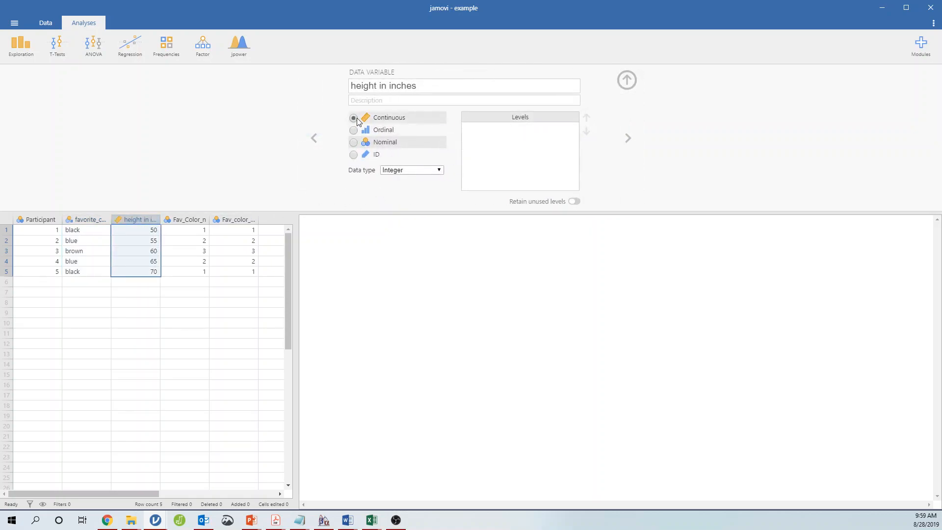
click(438, 170)
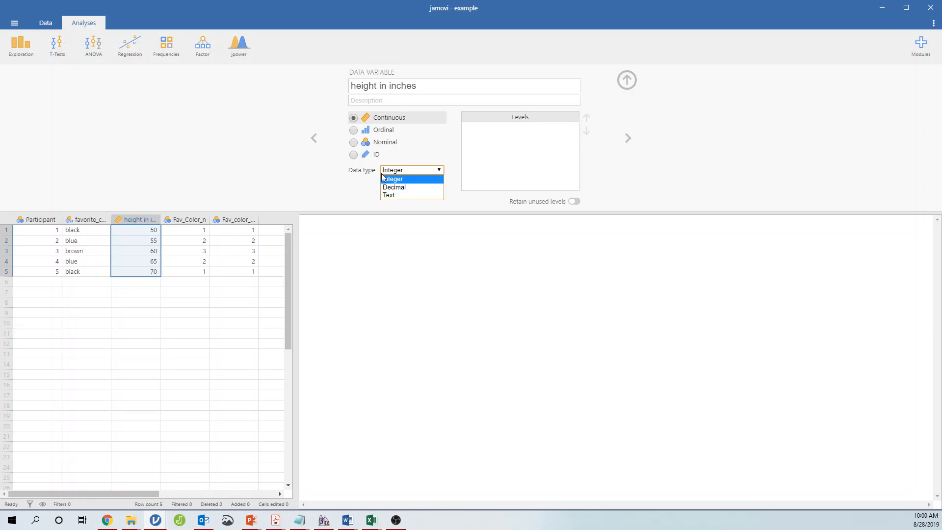
click(390, 186)
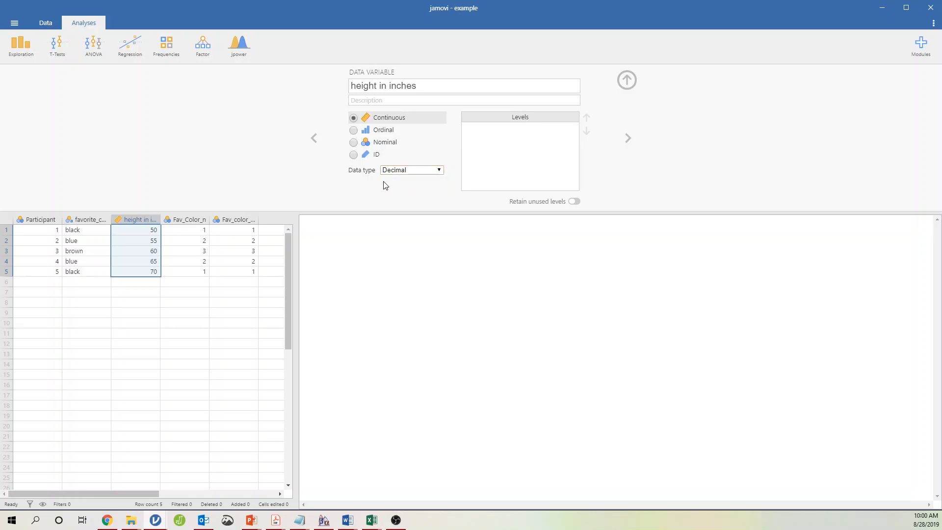
Label the levels 1, 2 and 3 of the Fav_Color_n variable as Black, Blue and Brown.
click(201, 224)
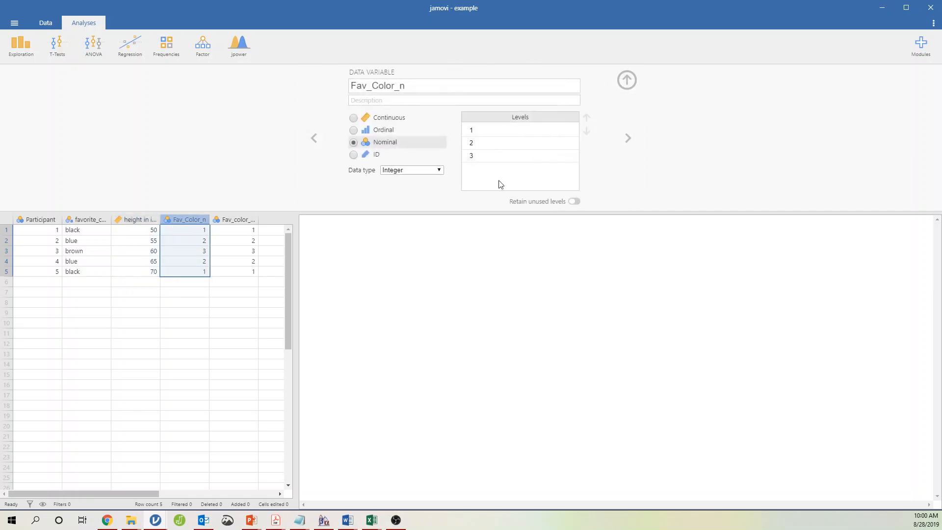
click(520, 129)
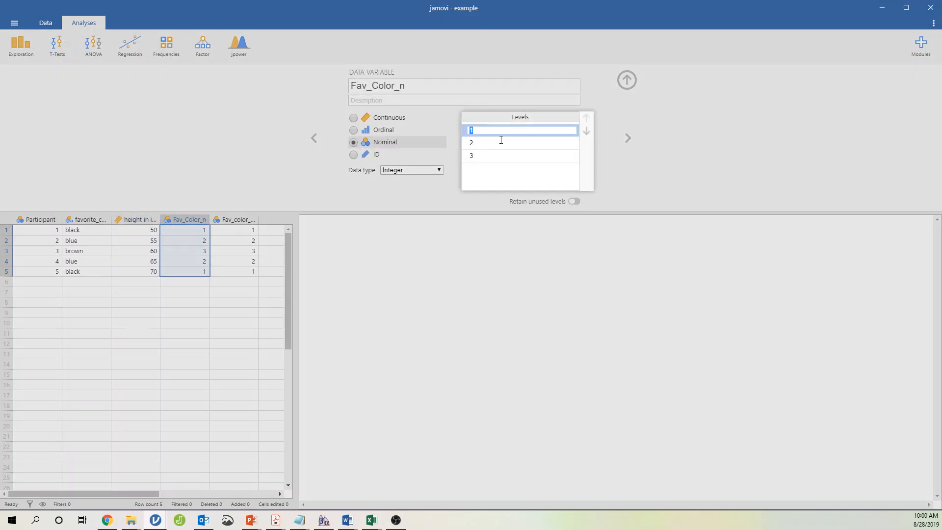
text(Black)
key(Return)
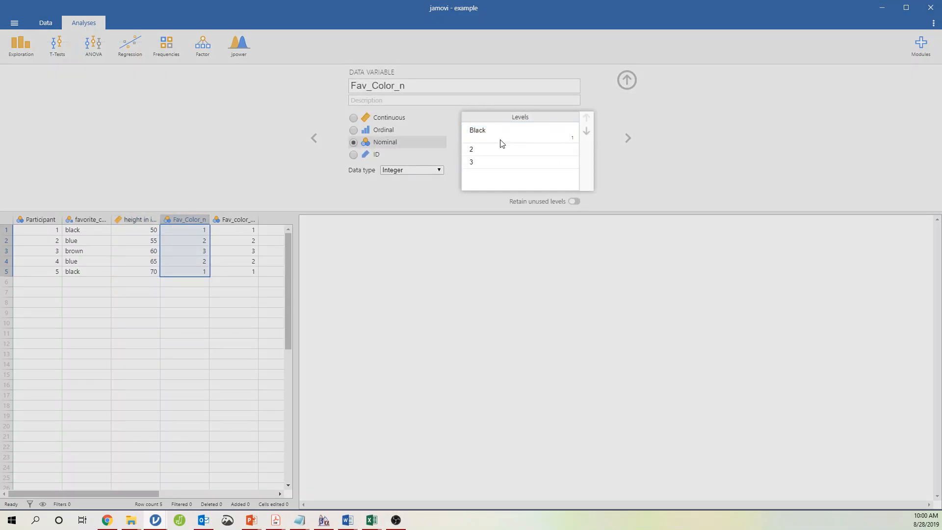
click(502, 147)
text(Blu)
key(Return)
click(496, 166)
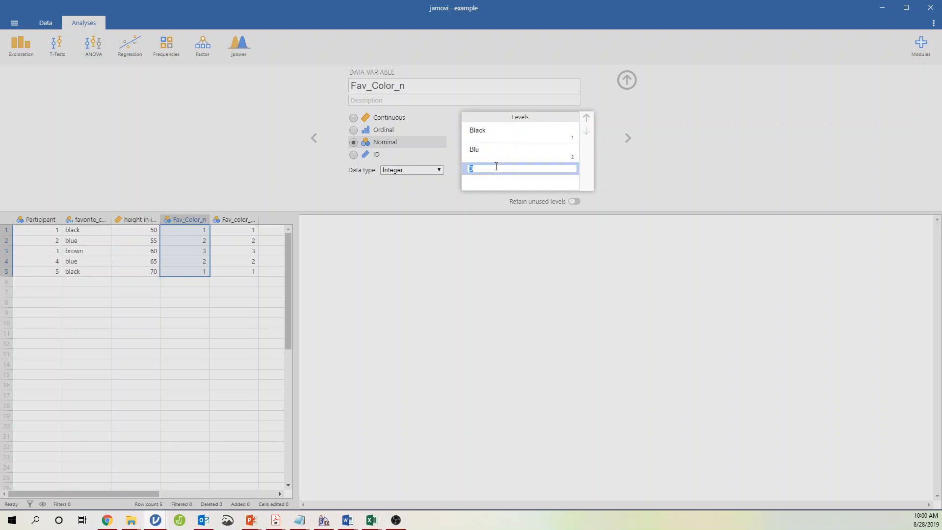
text(Brown)
key(Return)
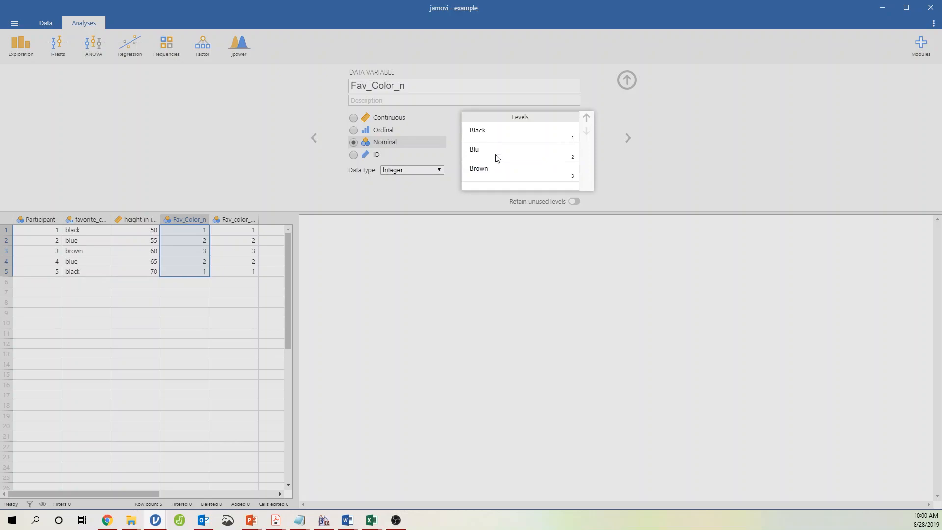
click(498, 148)
click(499, 148)
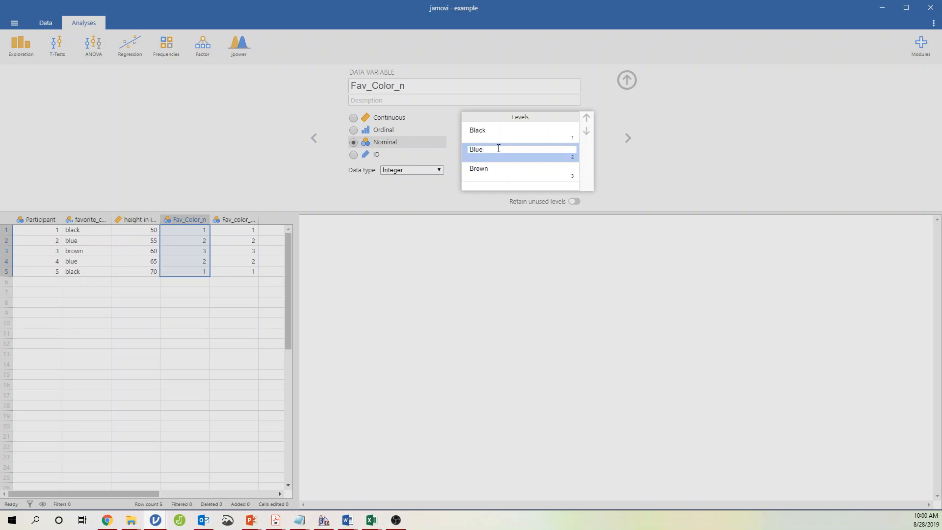
text(e)
key(Return)
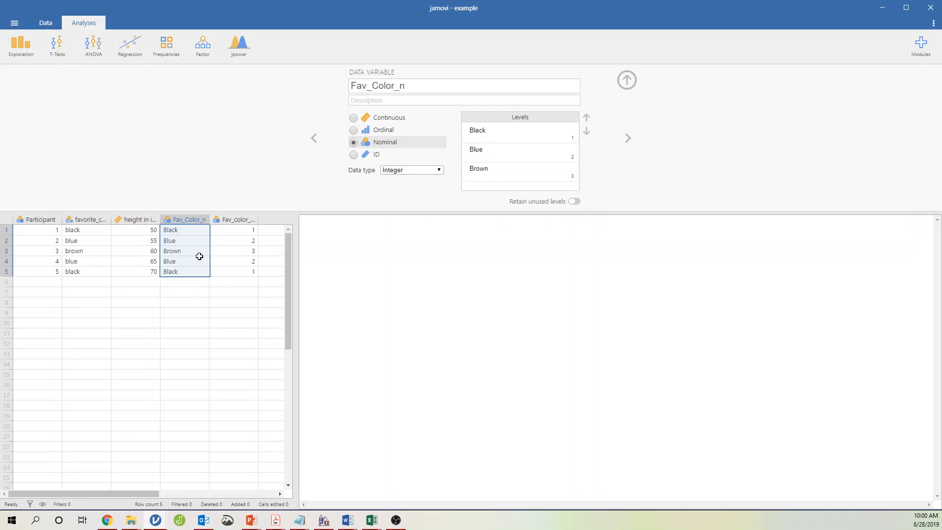
Add a new data variable in the first empty column after Fav_color_n_p.
mouse_move(354, 519)
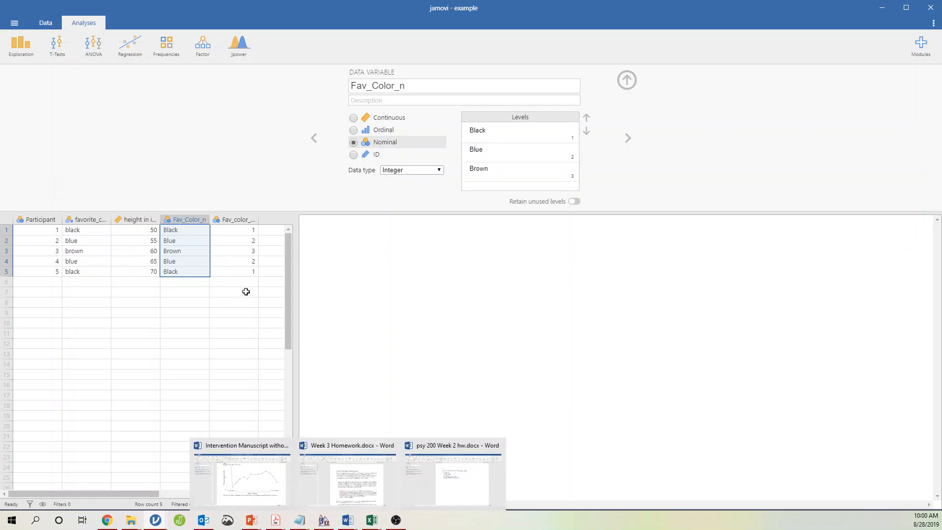
click(283, 494)
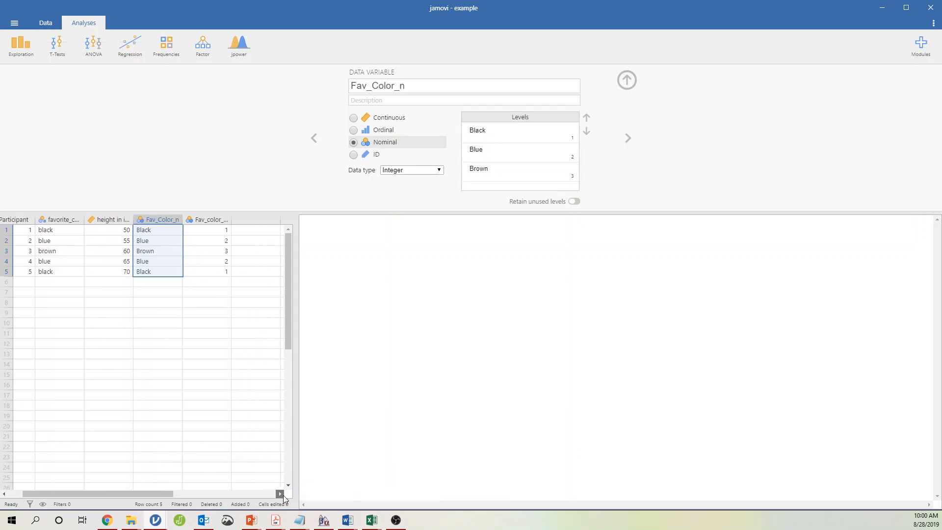
click(281, 494)
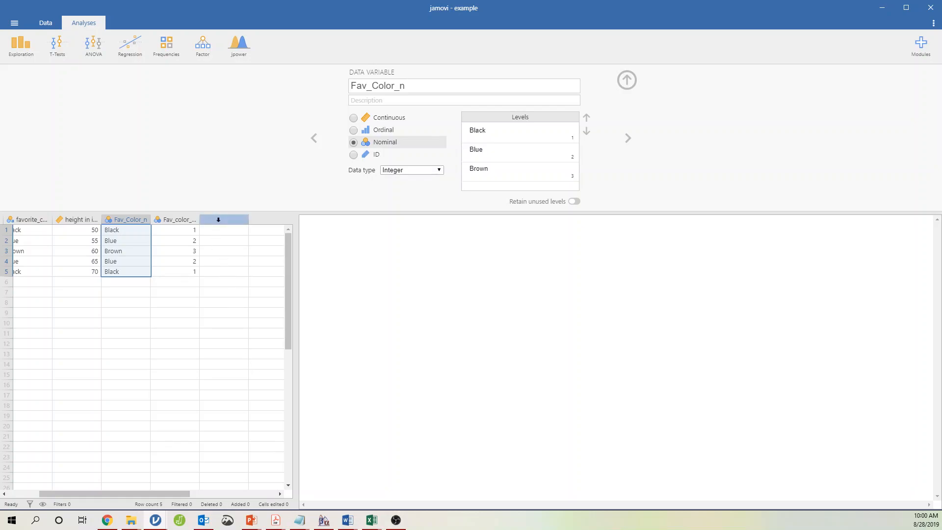
right_click(215, 216)
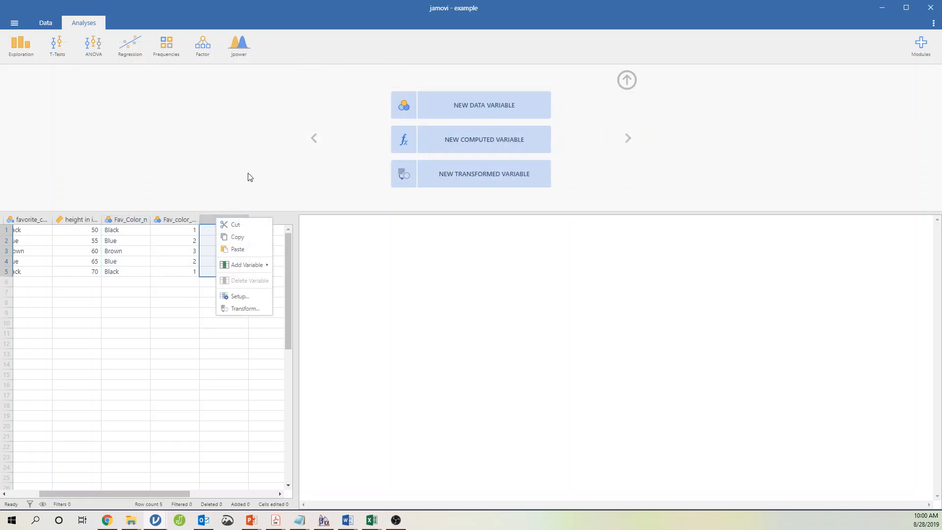
click(225, 214)
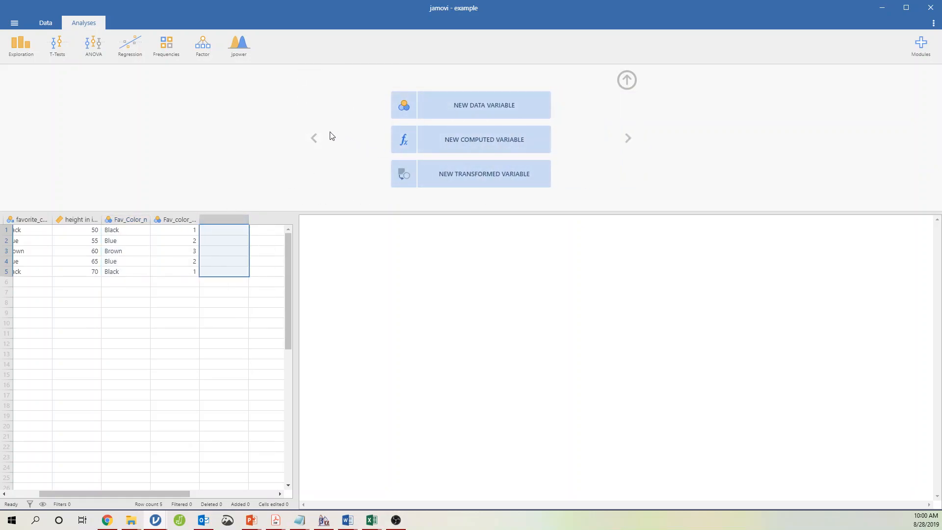
click(313, 138)
click(627, 139)
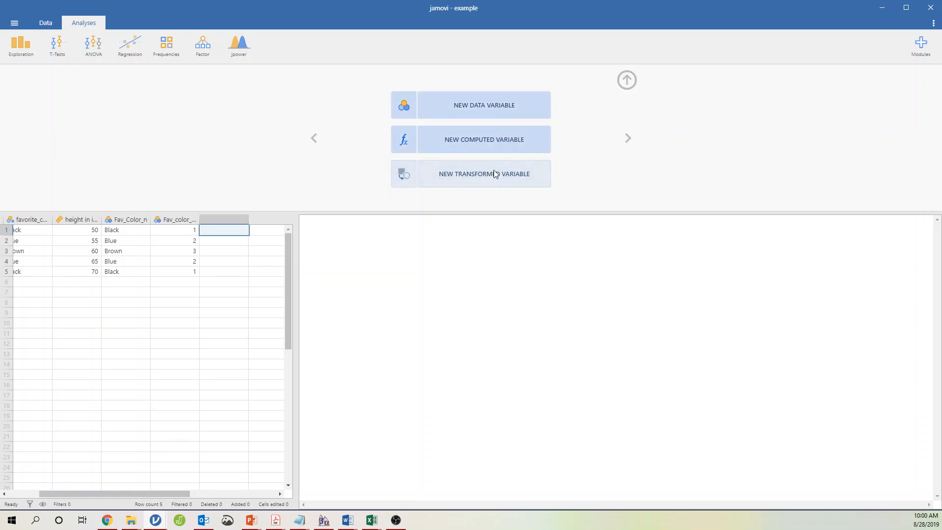
click(512, 109)
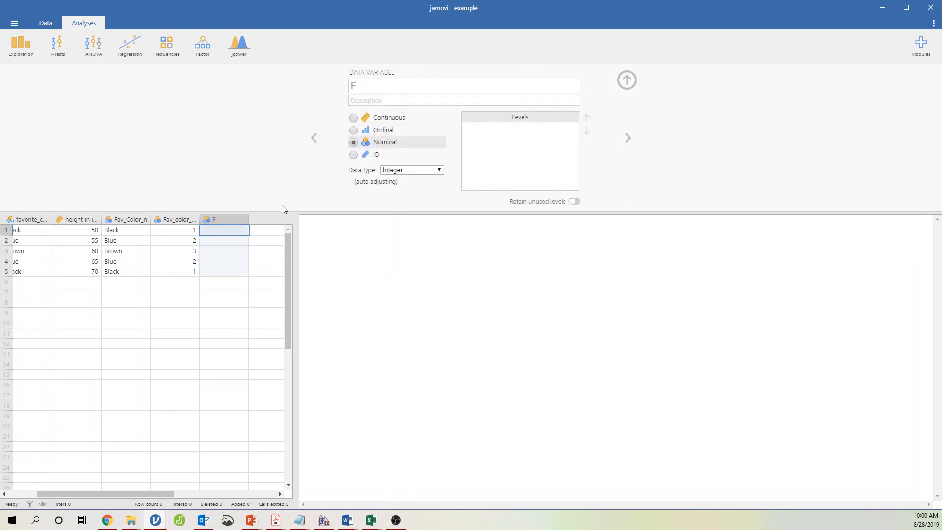
Enter the sample texts csv, sdv and vv in the first three rows of variable F.
text(csv)
click(210, 241)
text(sdv)
click(210, 251)
text(vv)
click(209, 261)
click(218, 270)
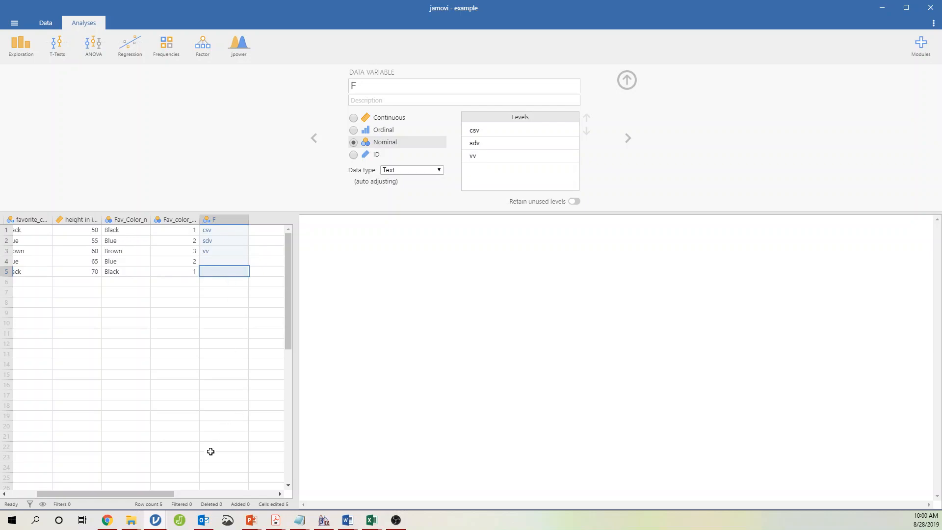
Switch to JASP and open the example data file.
click(180, 520)
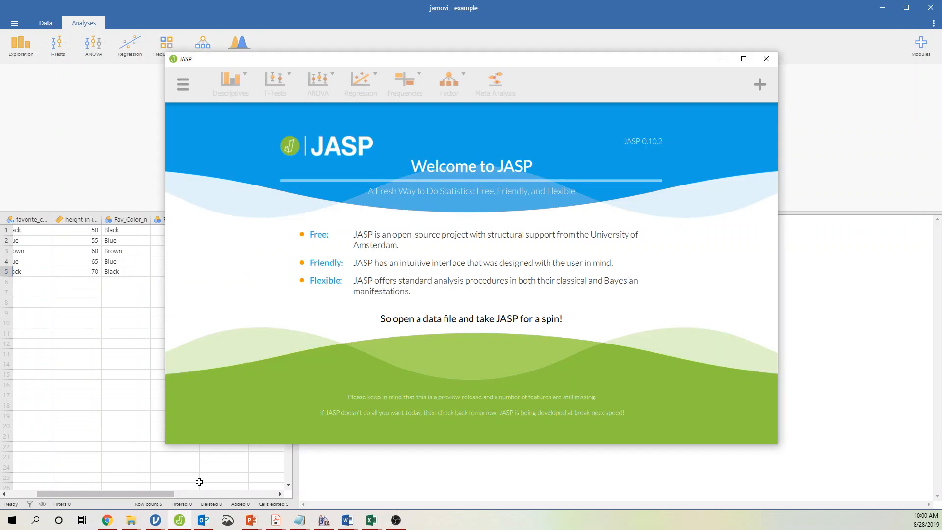
click(182, 84)
click(188, 122)
click(391, 148)
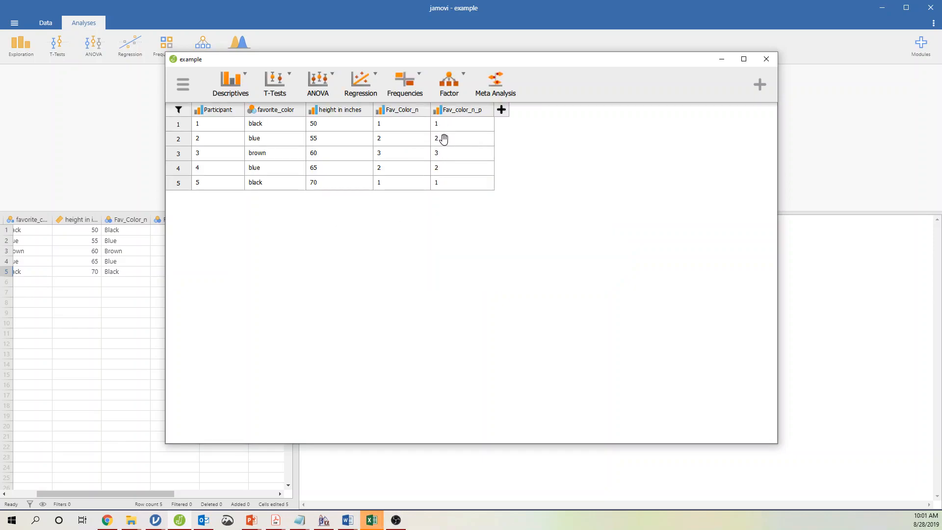
Switch to example.csv in Excel, set participant 1's Fav_color_n_p value to 2 and save the file.
click(372, 519)
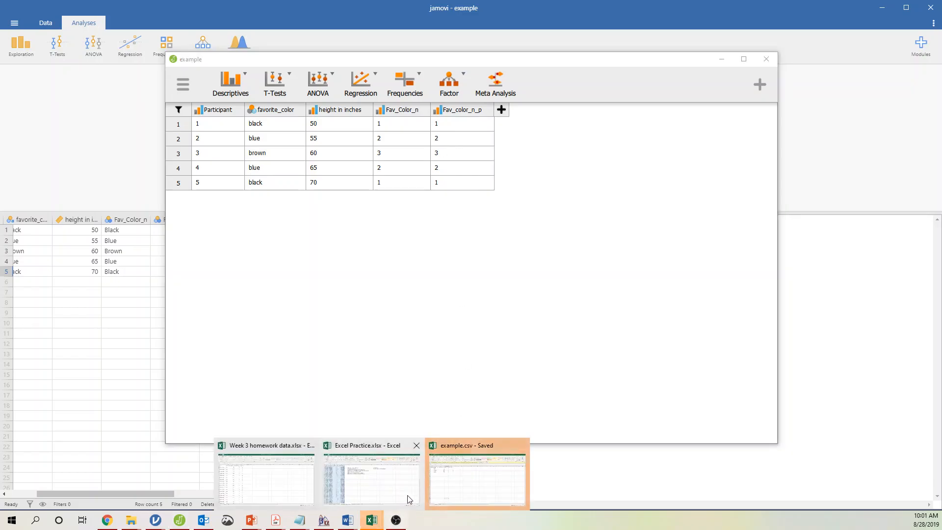
click(443, 475)
click(227, 143)
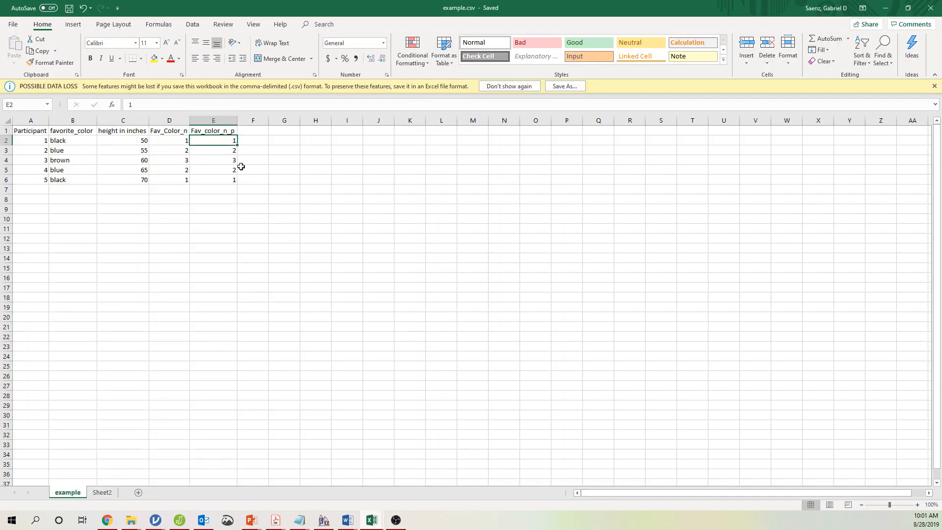
text(2)
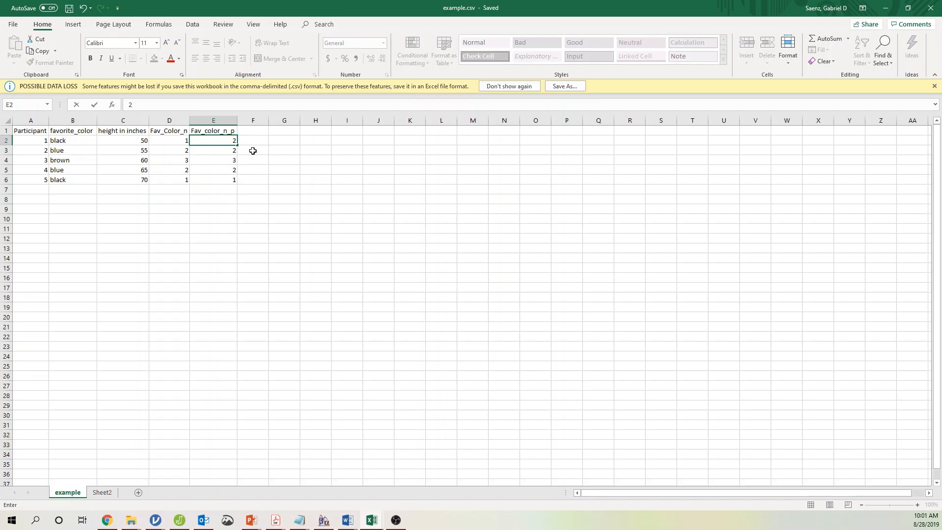
click(252, 150)
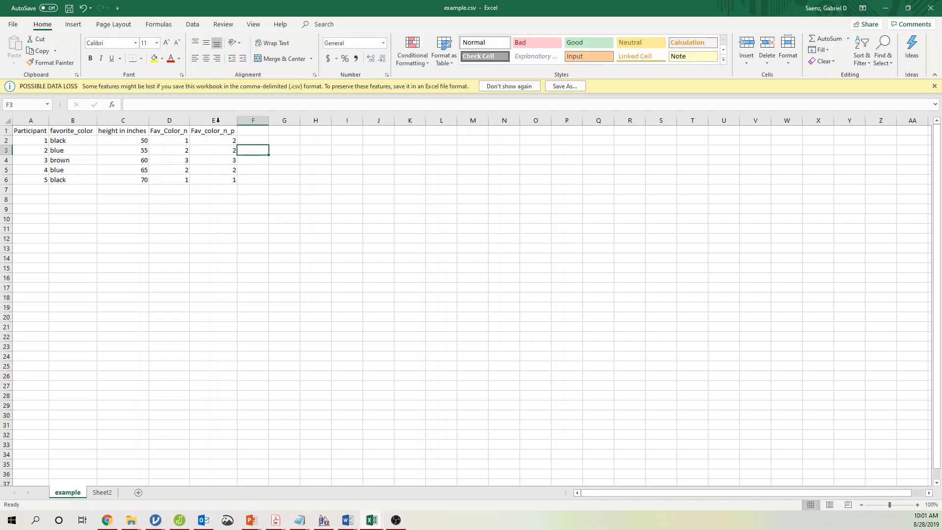
key(ctrl+s)
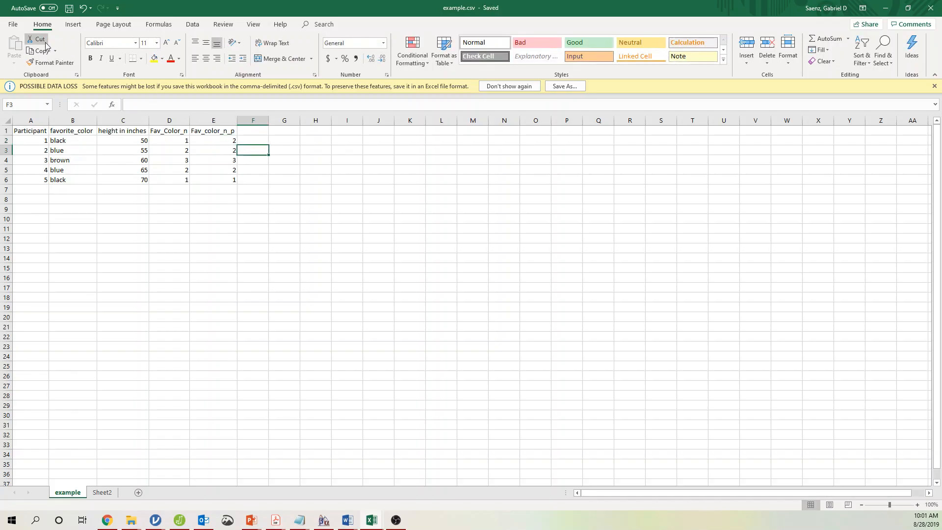
Close example.csv, minimise the remaining Excel workbook and close JASP to return to jamovi.
click(931, 10)
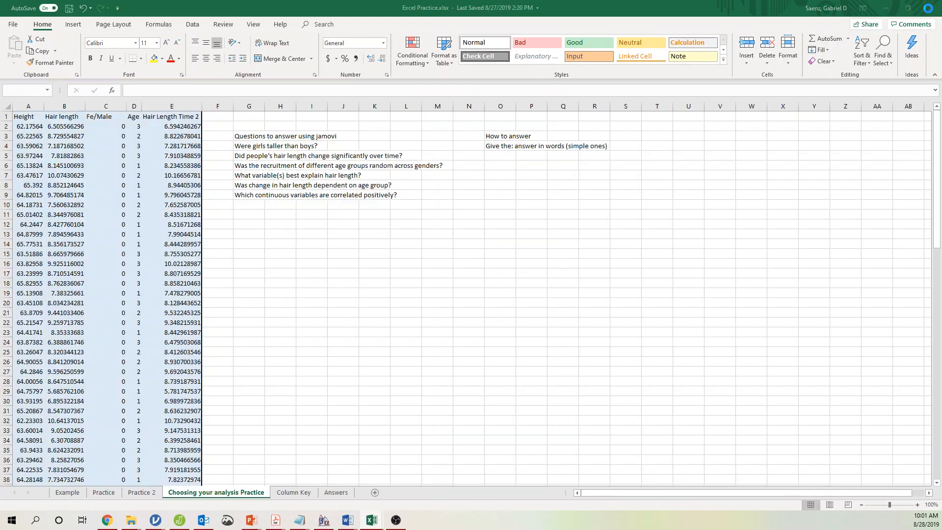
click(884, 9)
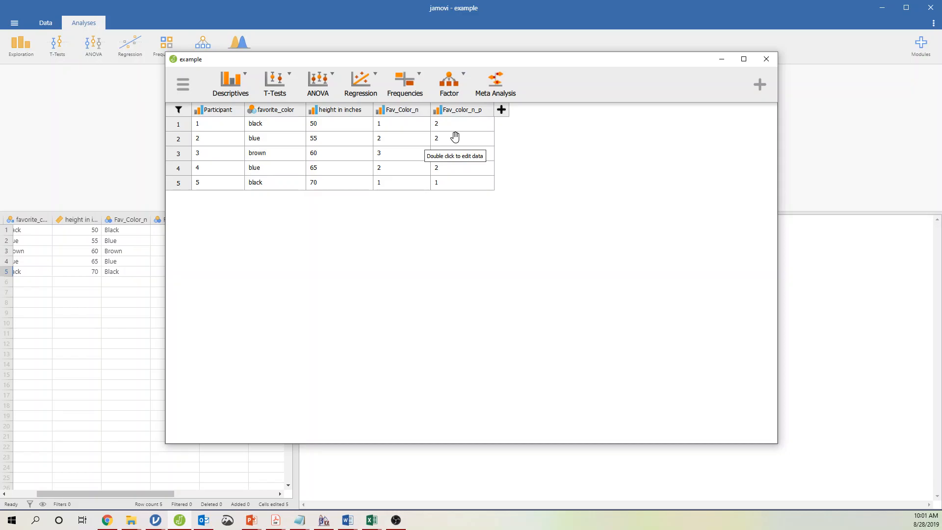
click(765, 58)
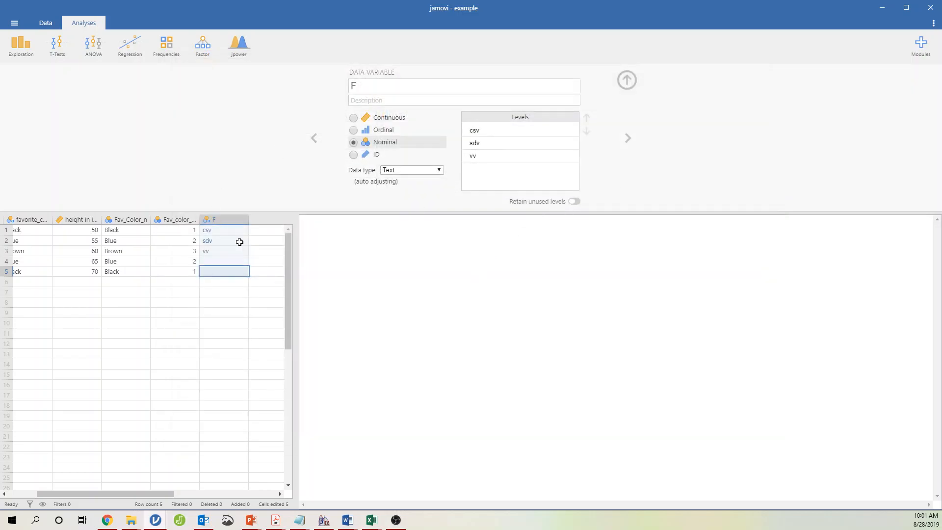
Clear the sample texts from the first three rows of variable F.
click(224, 241)
click(232, 230)
key(Delete)
key(Left)
key(Right)
key(Down)
key(Delete)
key(Down)
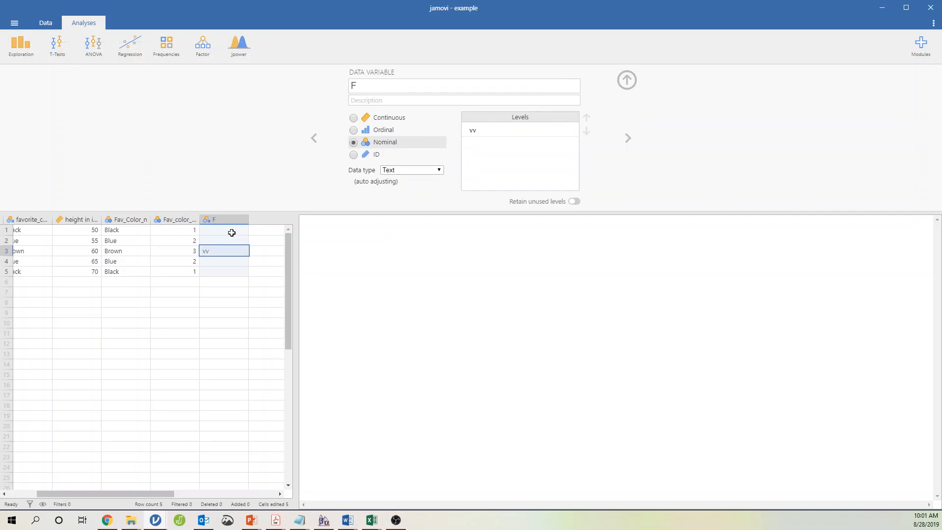
key(Delete)
Create a computed variable in the empty column after F and name it taller_than_60_In.
key(Right)
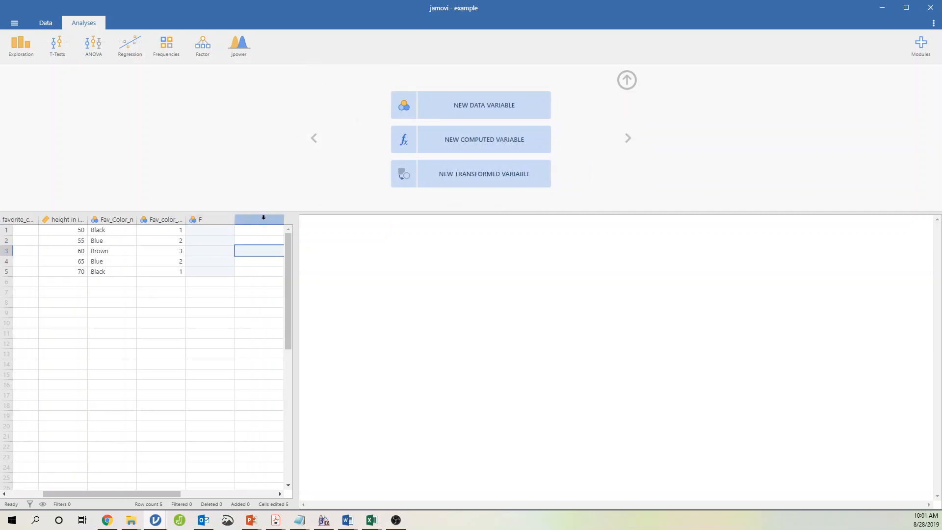
click(442, 147)
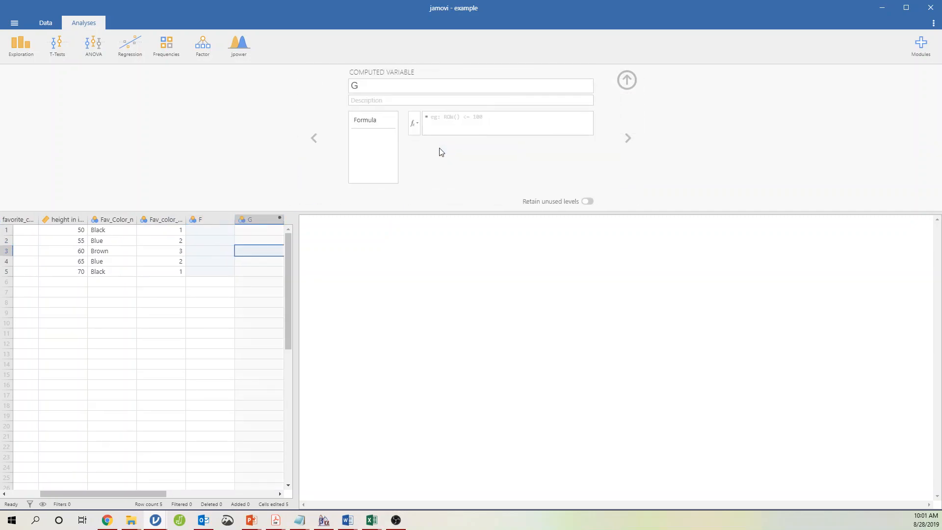
click(408, 83)
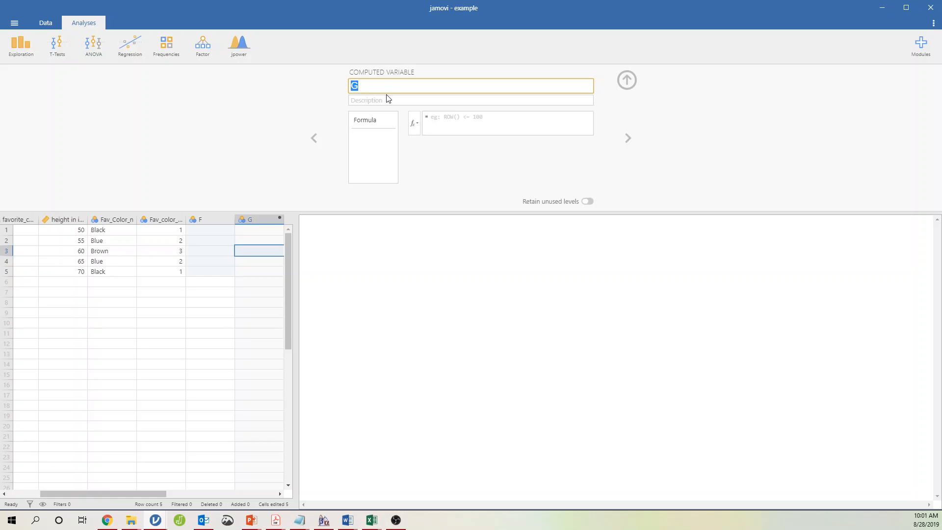
text(taller_than_60_In)
key(Return)
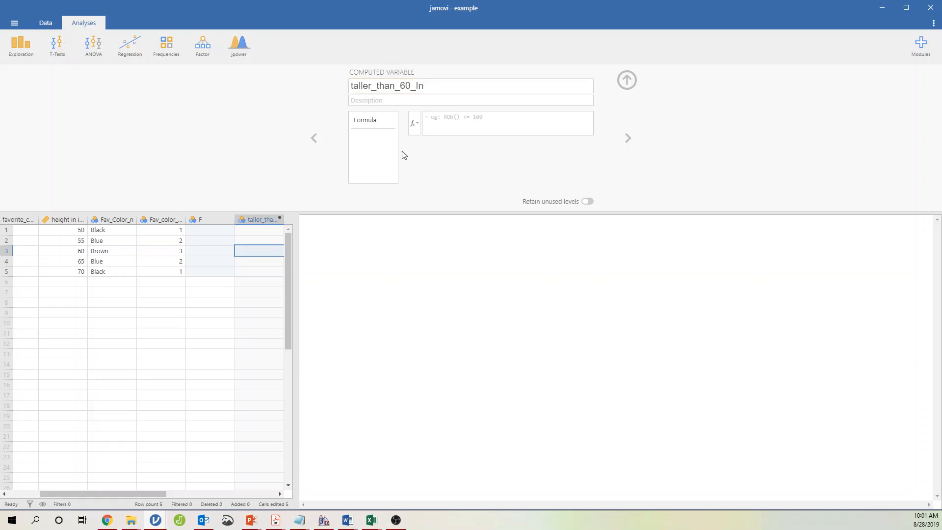
Define the formula of taller_than_60_In as `height in inches`>60.
click(413, 125)
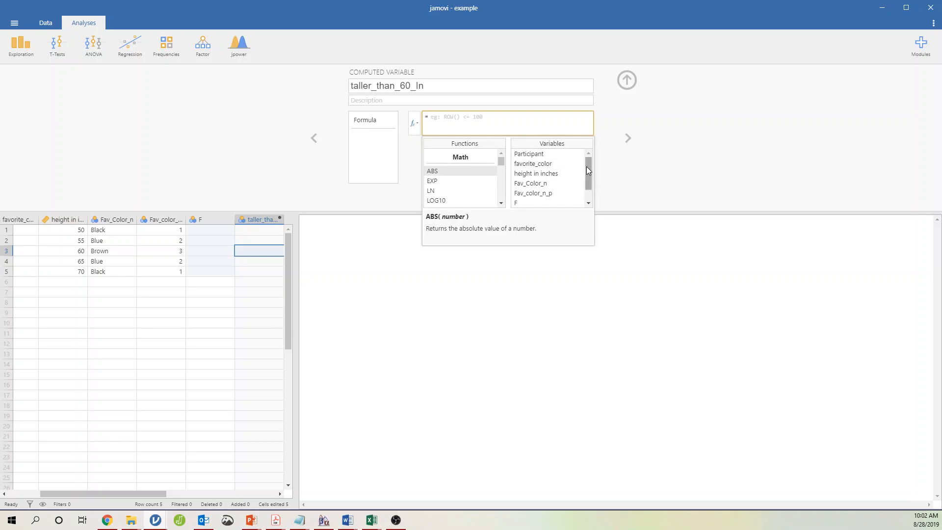
double_click(561, 175)
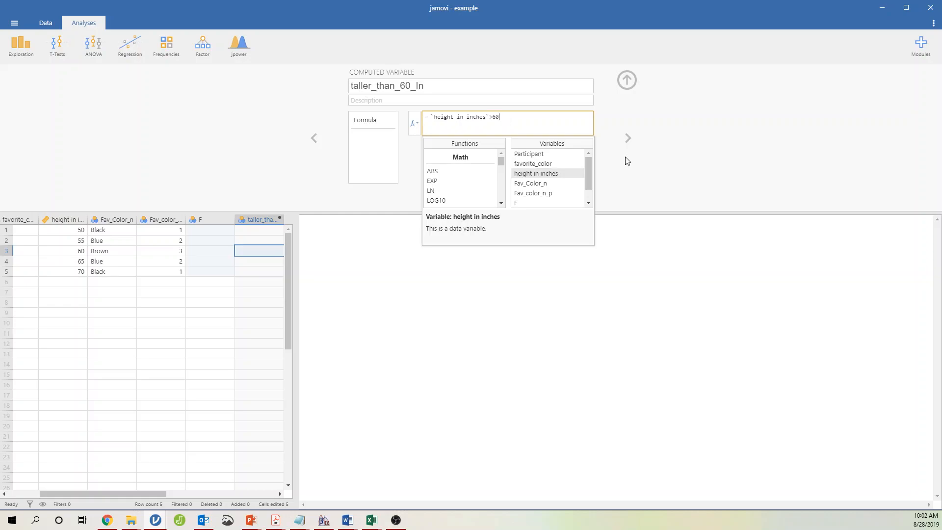
click(832, 154)
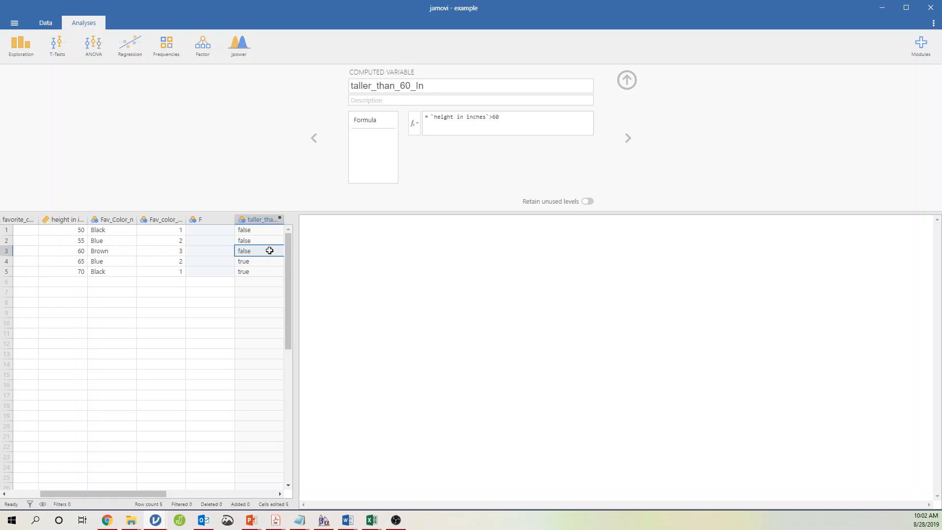
Compare the true and false results of taller_than_60_In with the height in inches values row by row.
key(Down)
key(Down)
key(Down)
click(262, 265)
shift+click(263, 266)
drag(77, 261, 258, 275)
click(254, 262)
drag(259, 230, 81, 250)
click(219, 263)
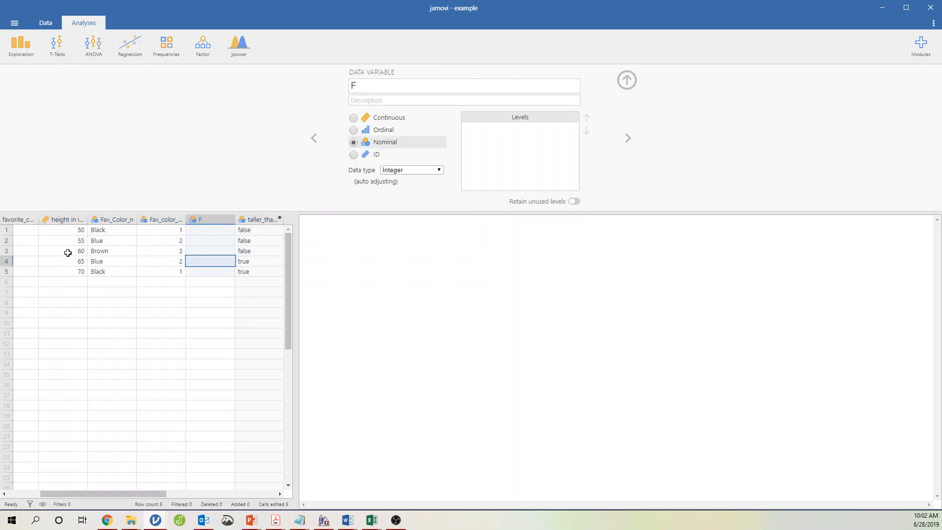
click(68, 253)
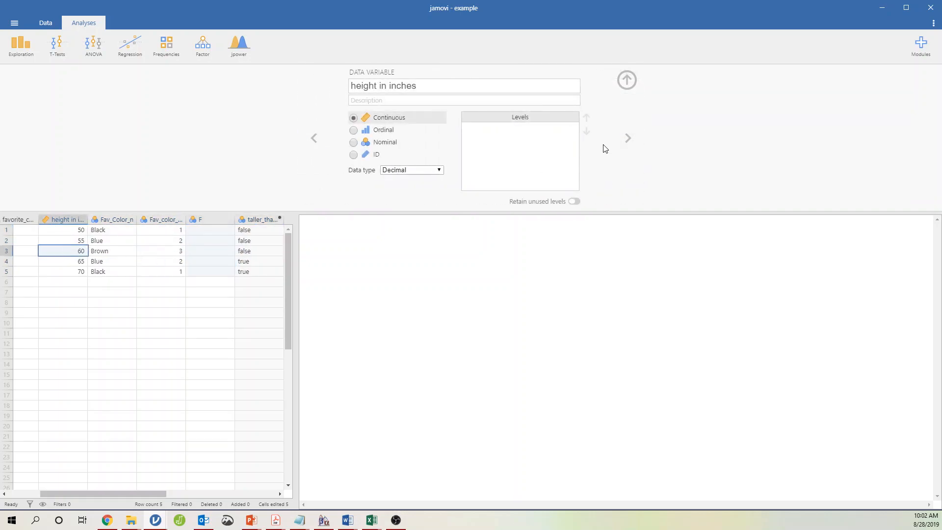
Create a transformed variable in the empty column after taller_than_60_In with favorite_color as its source variable.
click(275, 219)
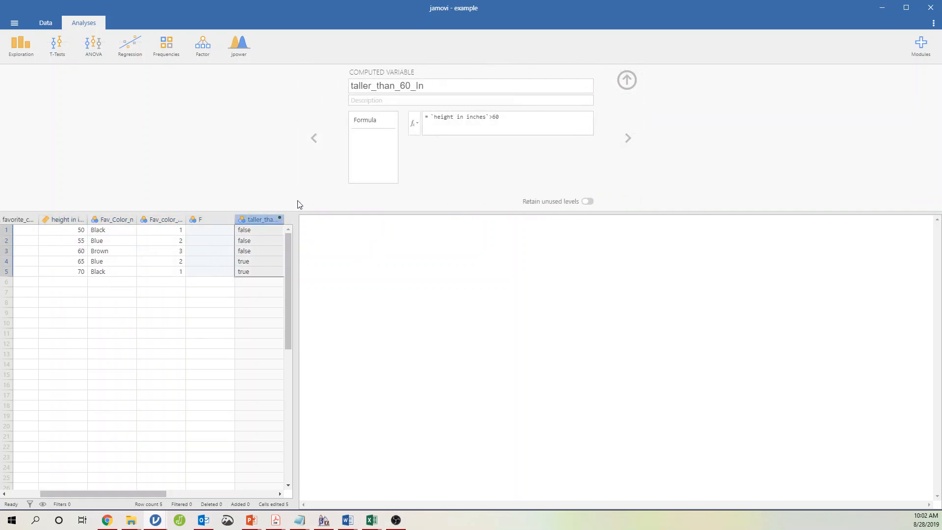
click(494, 117)
click(519, 181)
click(278, 494)
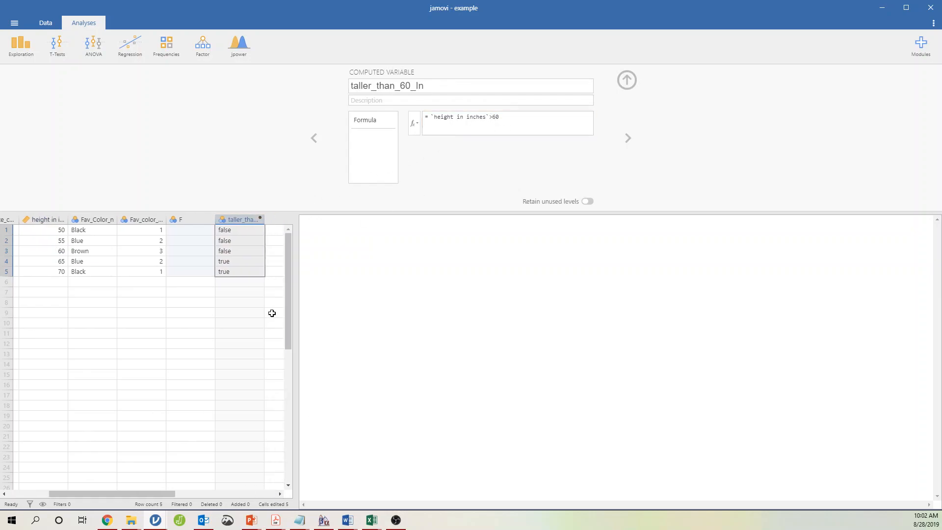
click(275, 220)
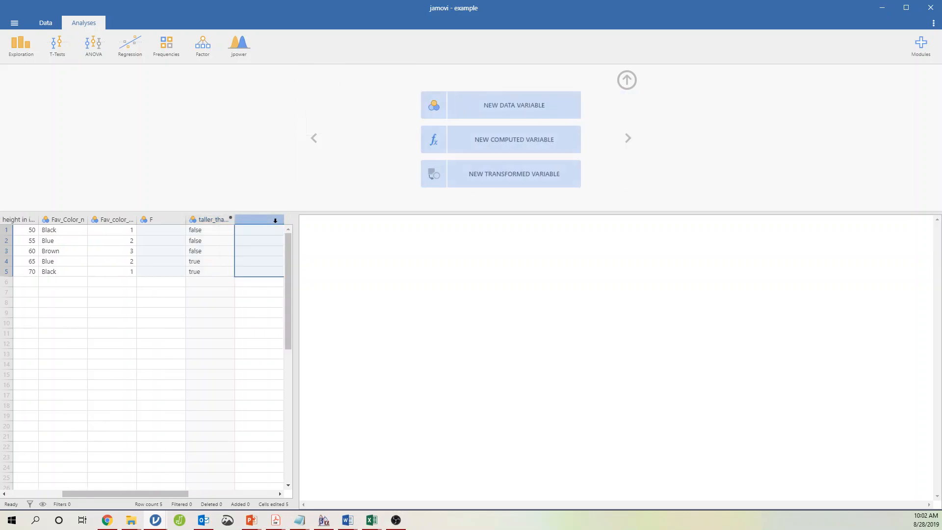
click(488, 177)
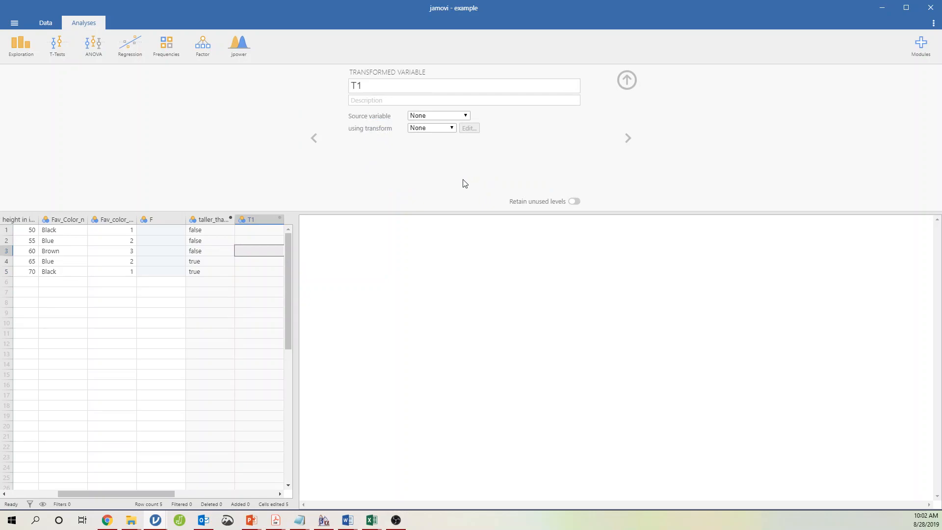
click(425, 116)
click(446, 153)
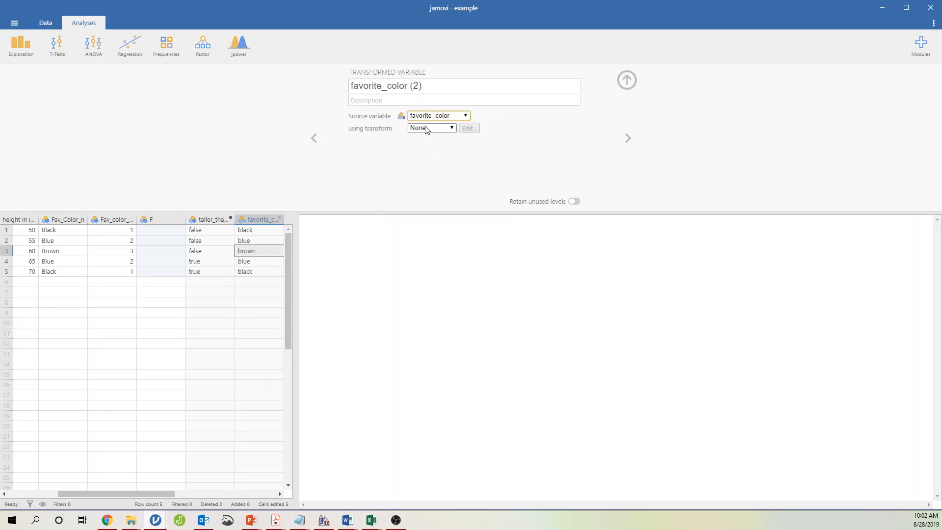
Create a new transform for the variable with a recode condition that uses 1 if $source == "Black".
click(451, 128)
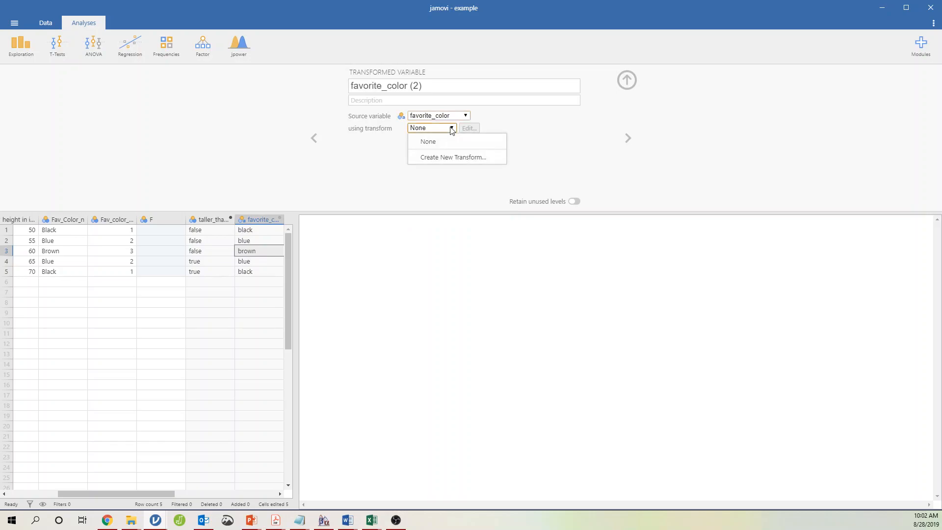
click(456, 159)
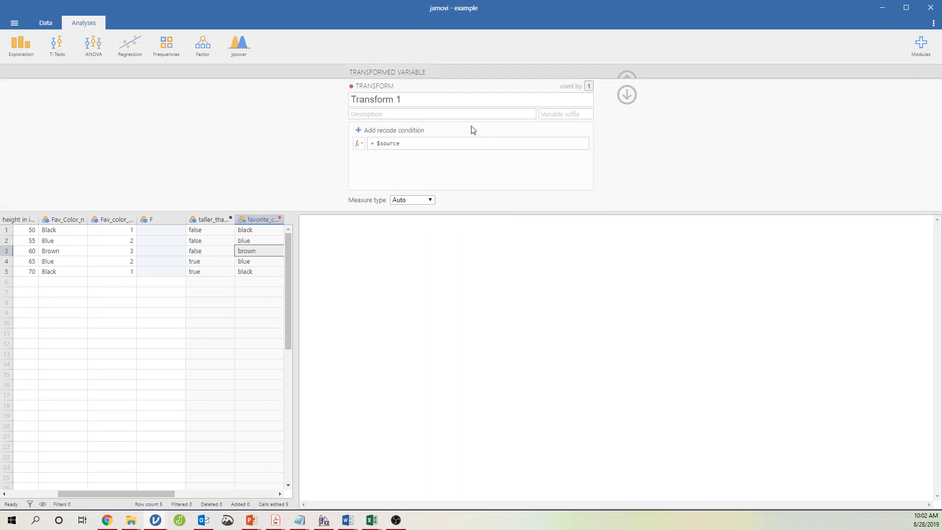
click(414, 130)
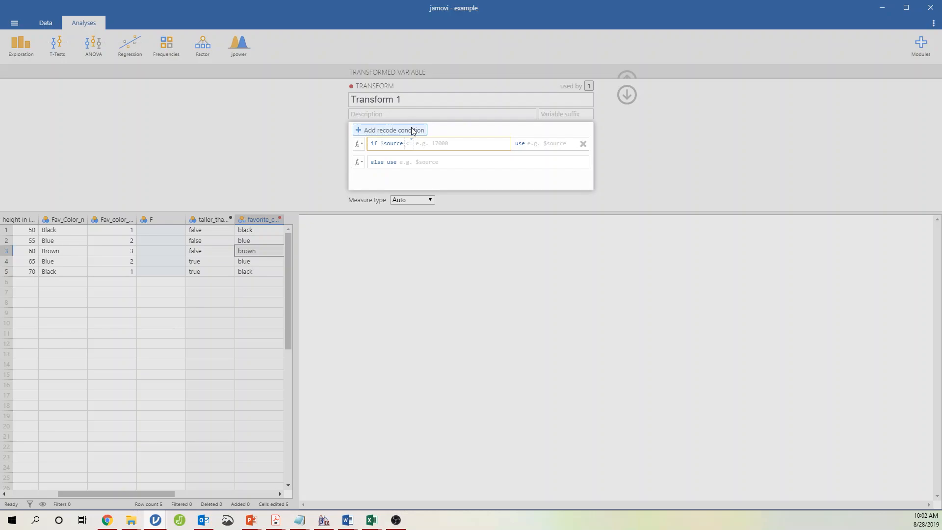
text(== "Black)
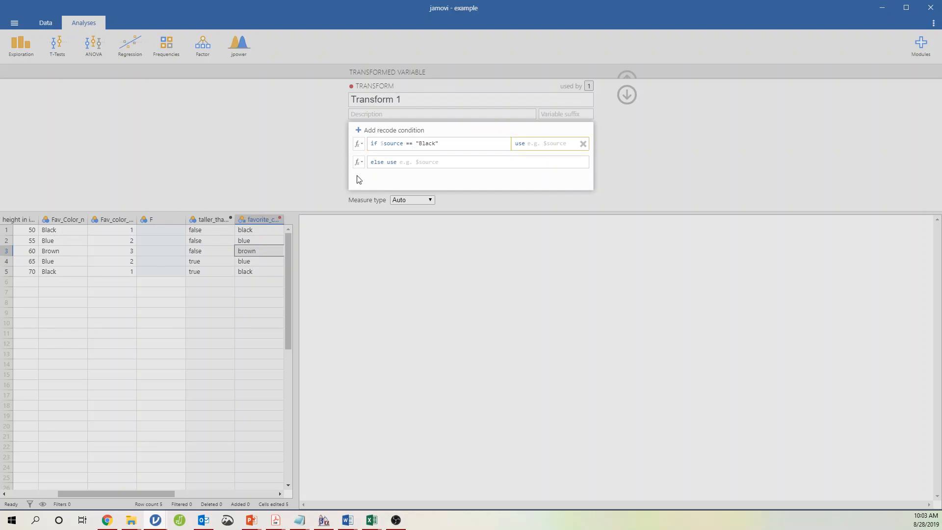
text(1)
click(576, 176)
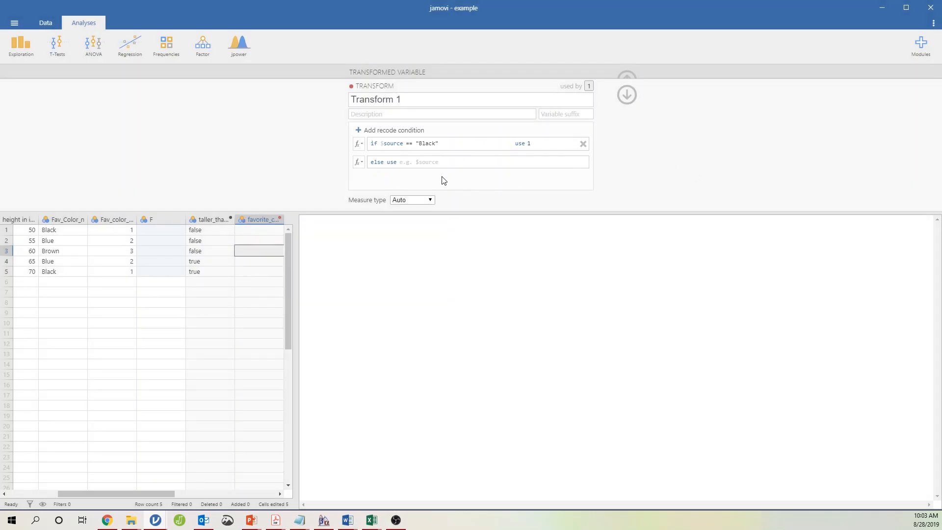
Add a second recode condition to Transform 1 that uses 2 if $source == "Blue".
click(403, 130)
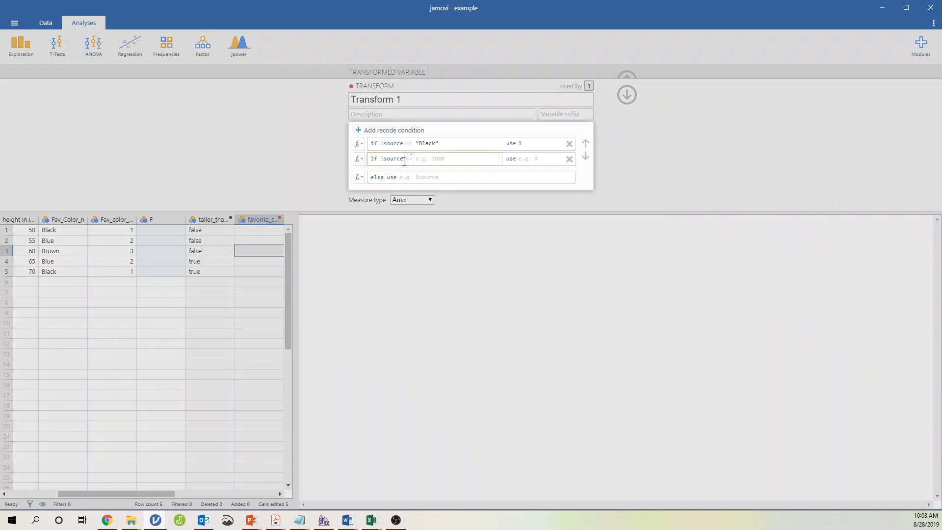
text(=)
click(668, 168)
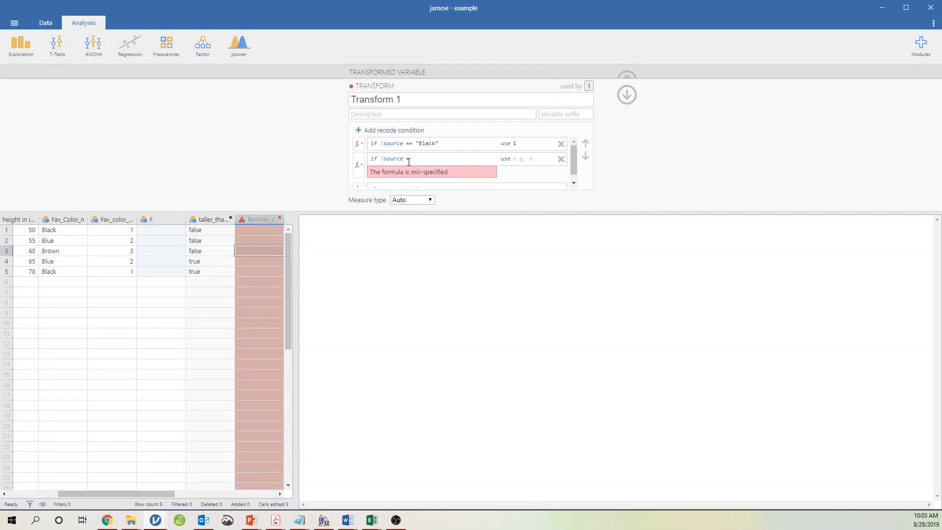
click(410, 159)
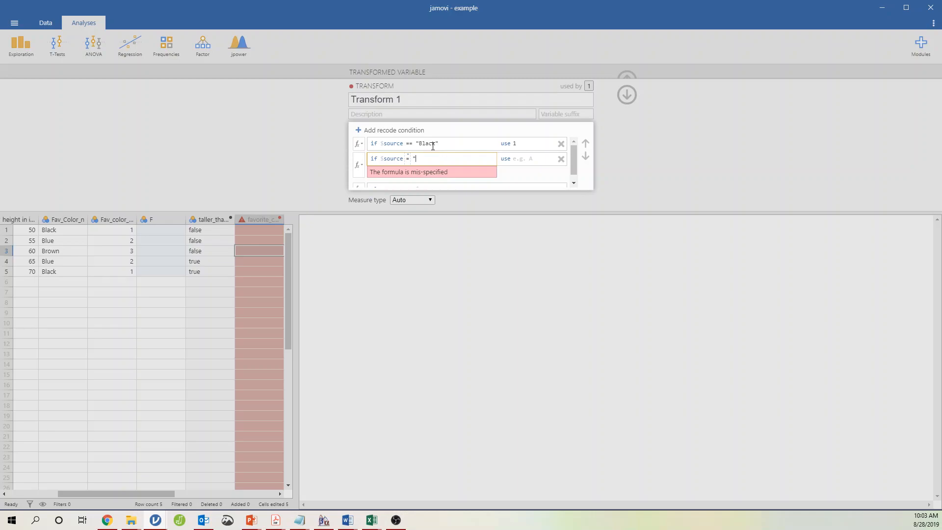
key(Tab)
click(694, 160)
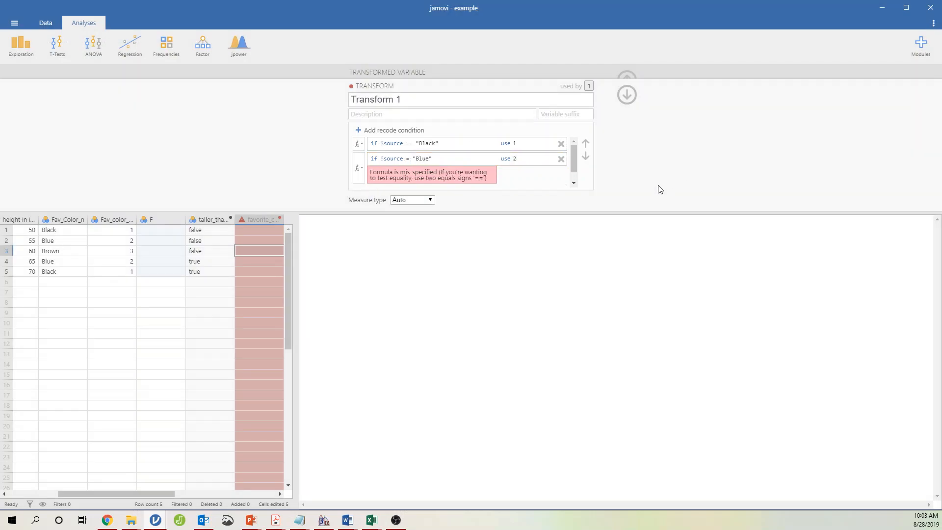
click(410, 159)
text(=)
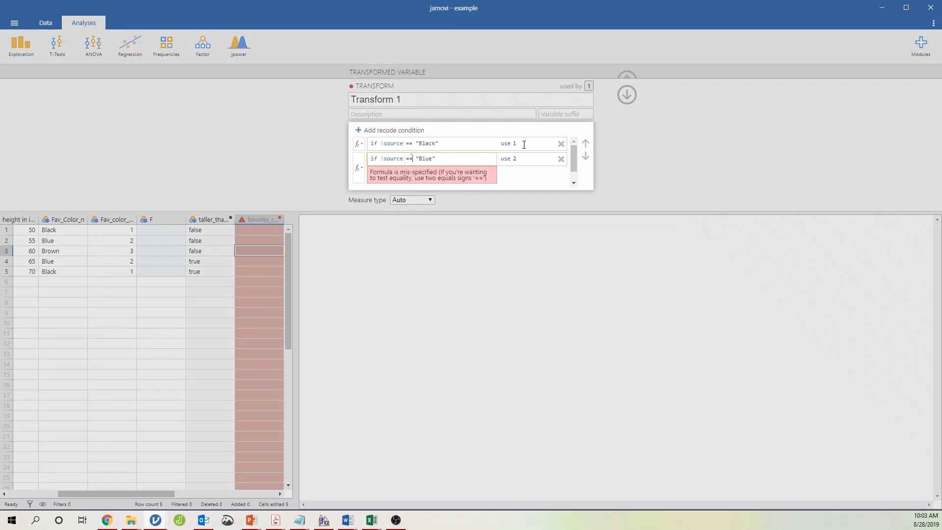
click(634, 139)
Add a third recode condition, leave it blank, and set the else value of Transform 1 to "oops".
click(405, 139)
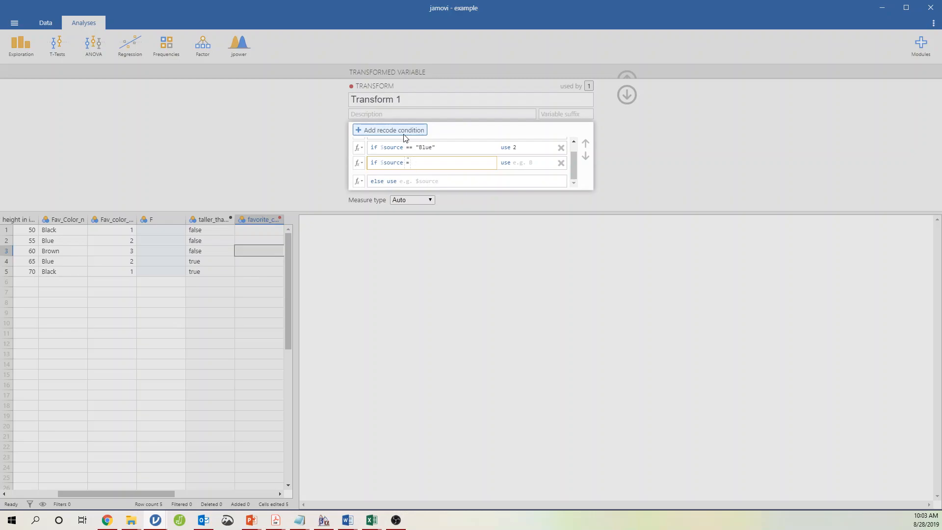
click(444, 206)
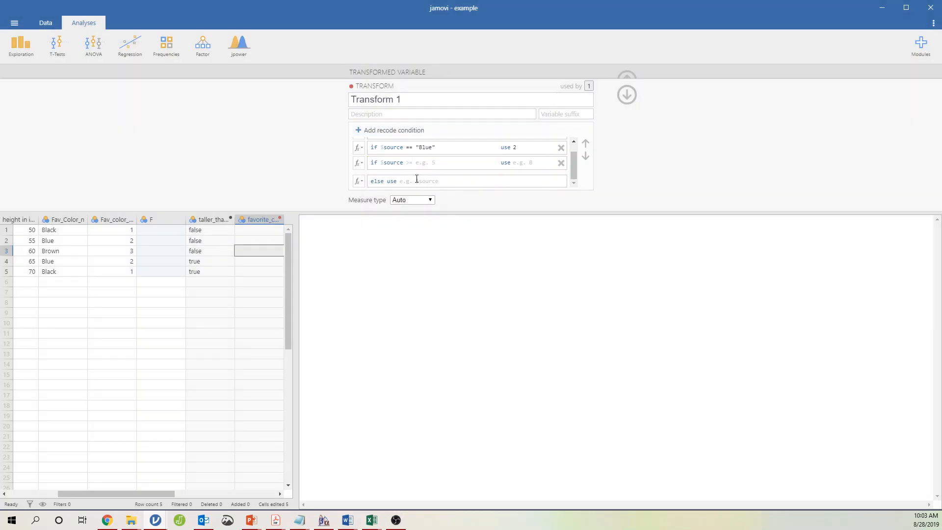
scroll(416, 169, up, 1)
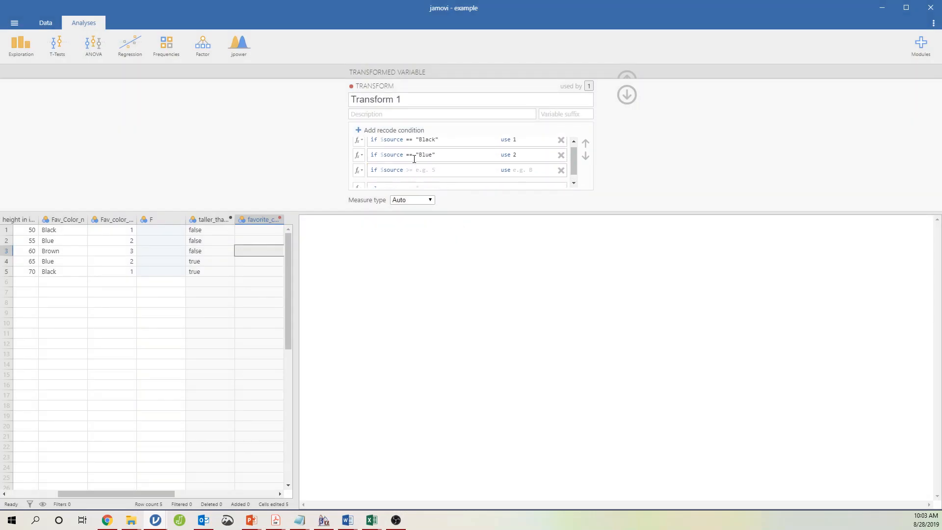
scroll(445, 163, down, 1)
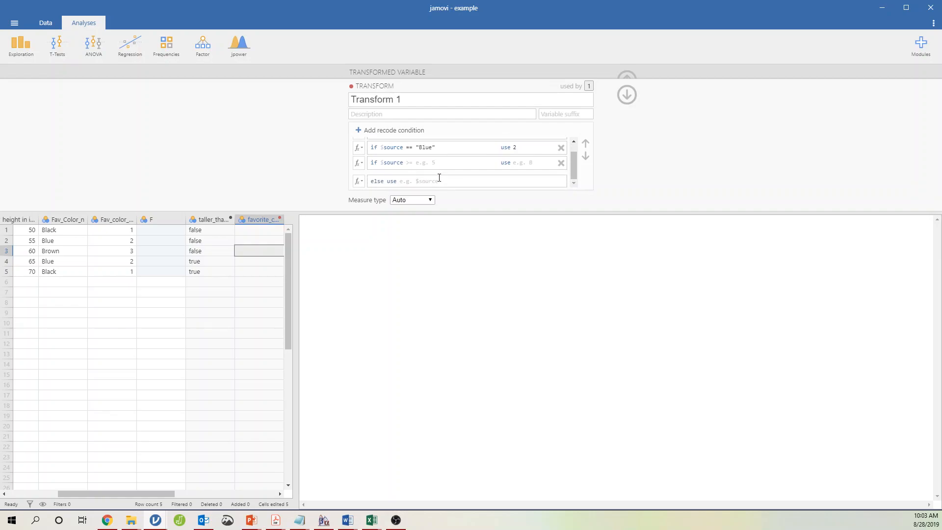
click(461, 177)
text("oops")
click(669, 158)
Check the transformed variable's source and recoded values against the levels of the original favorite_color variable.
click(264, 230)
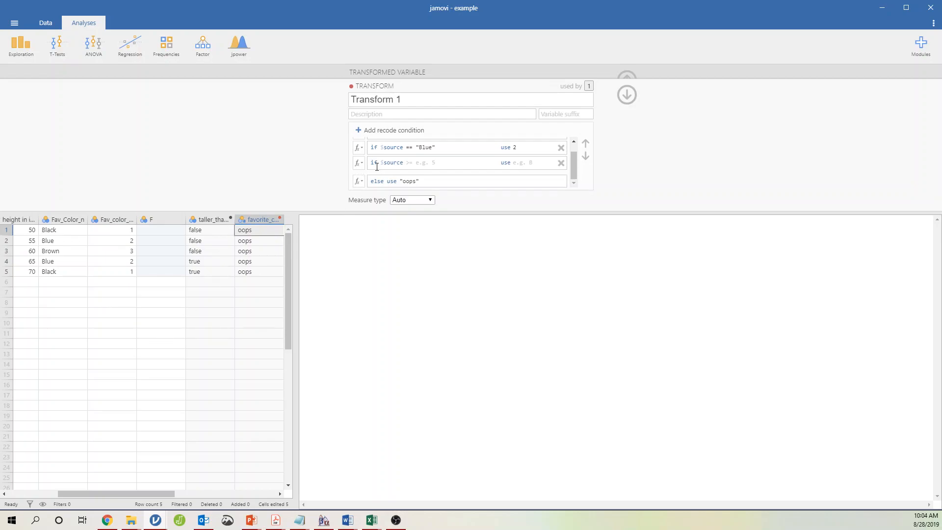
click(626, 94)
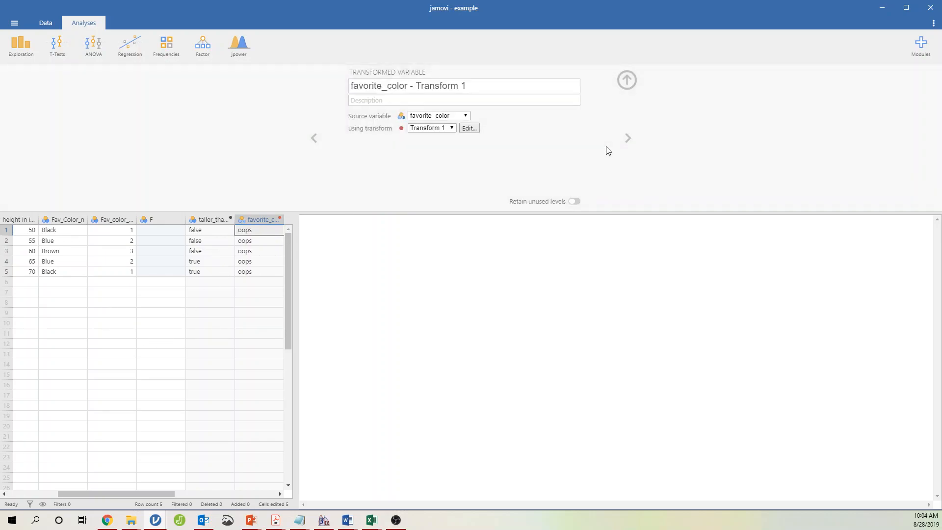
click(447, 117)
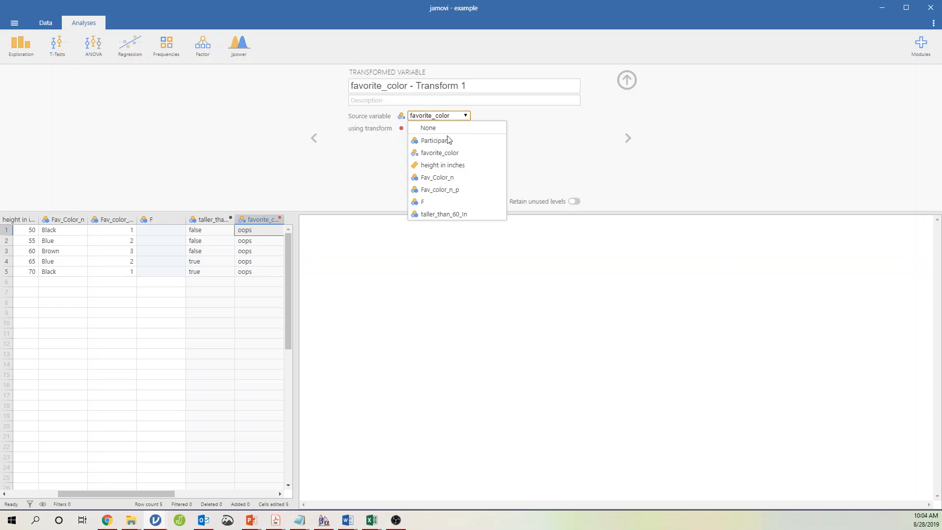
click(448, 153)
double_click(248, 229)
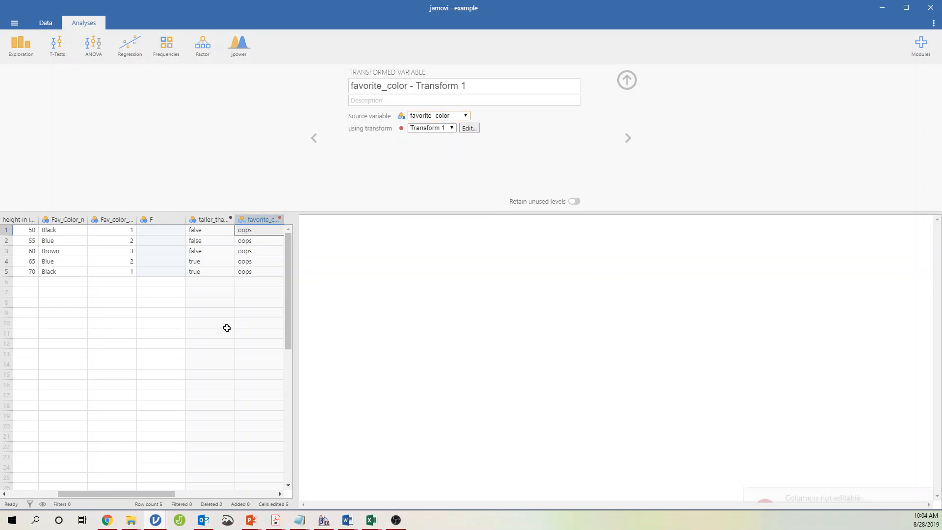
drag(160, 494, 98, 484)
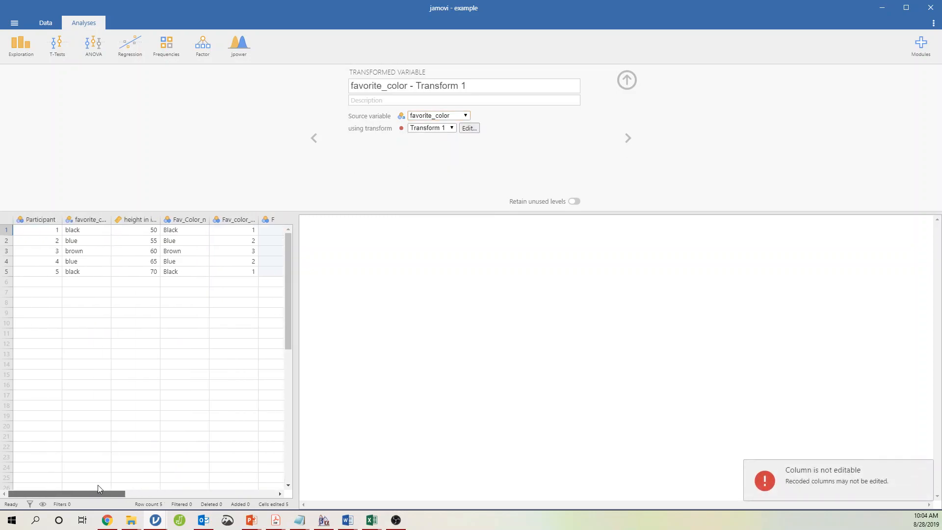
click(99, 221)
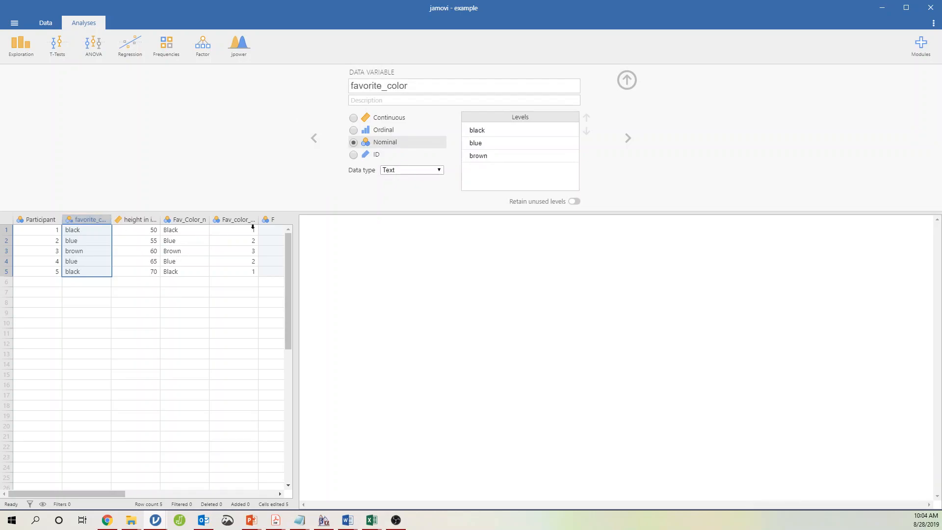
drag(124, 490, 177, 488)
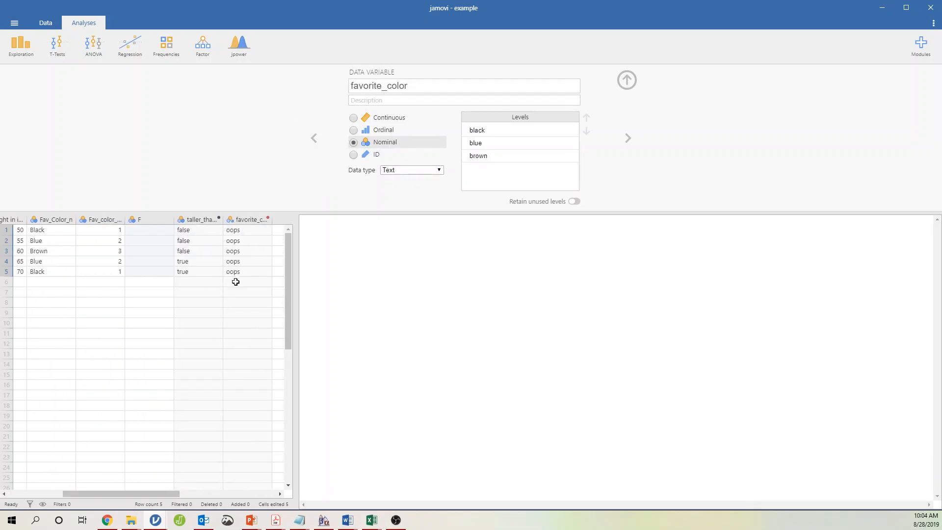
click(239, 220)
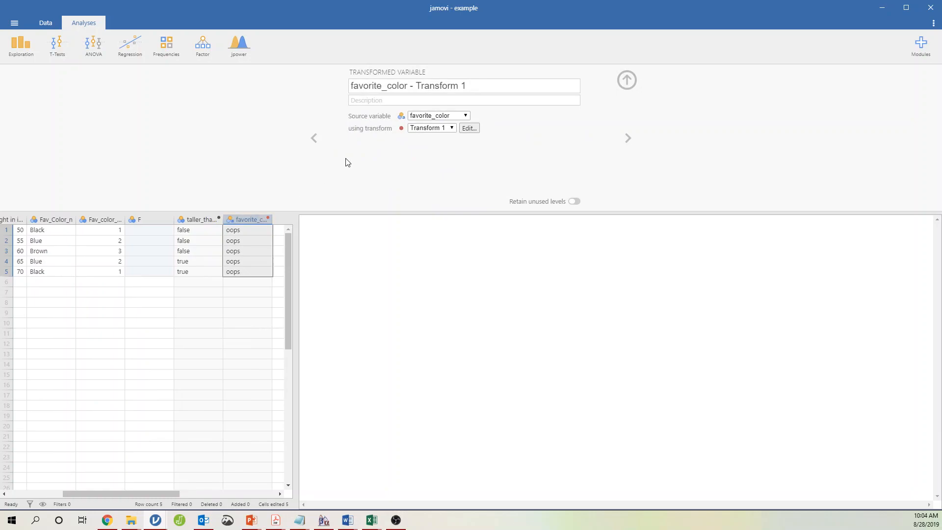
Change the transformed variable's source to Fav_Color_n and open the conditions of Transform 1.
click(459, 118)
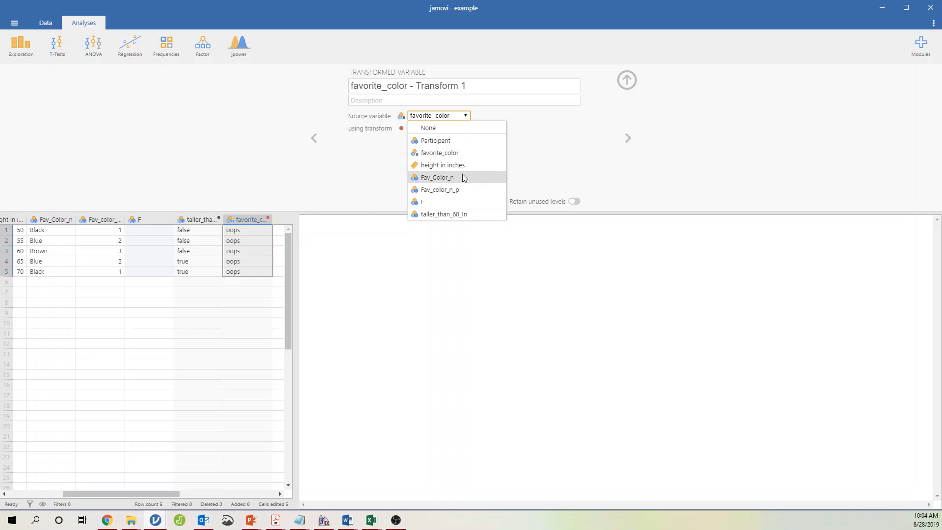
click(462, 177)
click(469, 129)
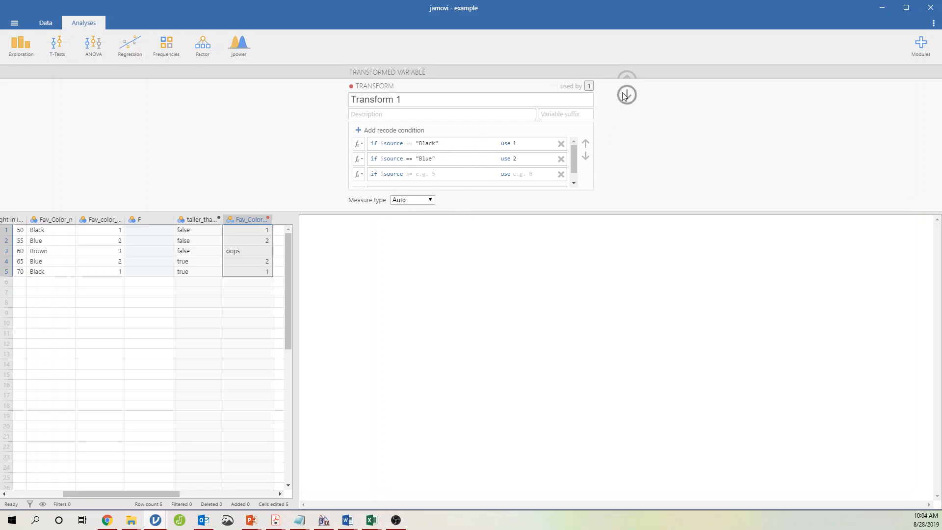
Compare the Fav_Color_n values with the recoded values in the first three rows, then close the variable editor.
click(61, 232)
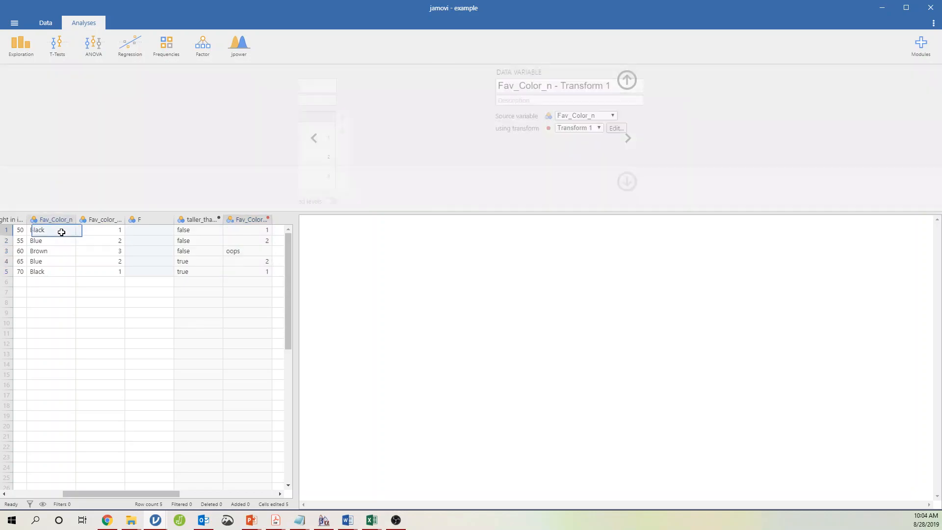
click(238, 232)
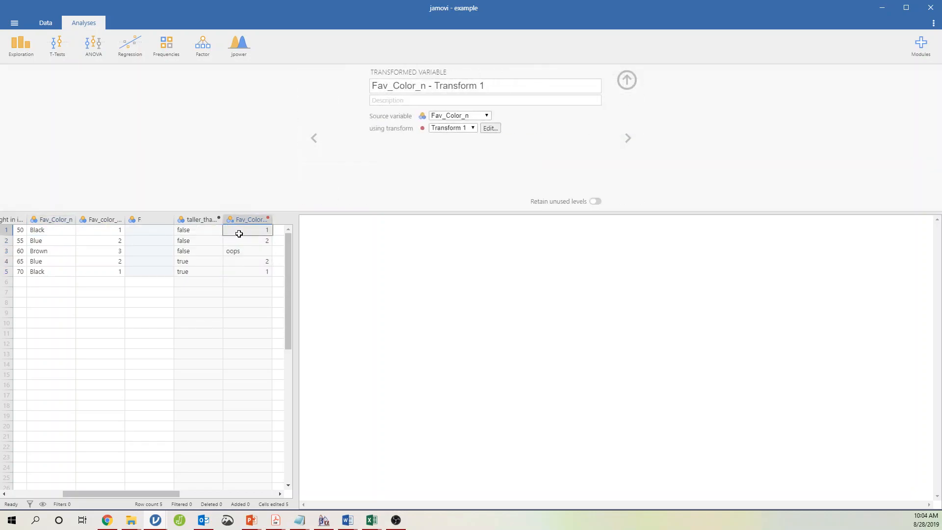
click(59, 242)
click(258, 243)
click(60, 253)
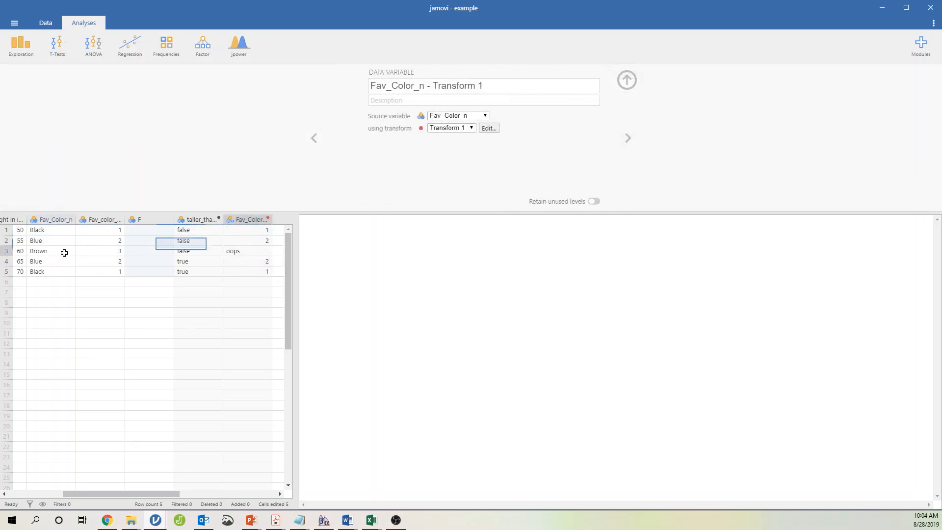
click(243, 250)
click(627, 82)
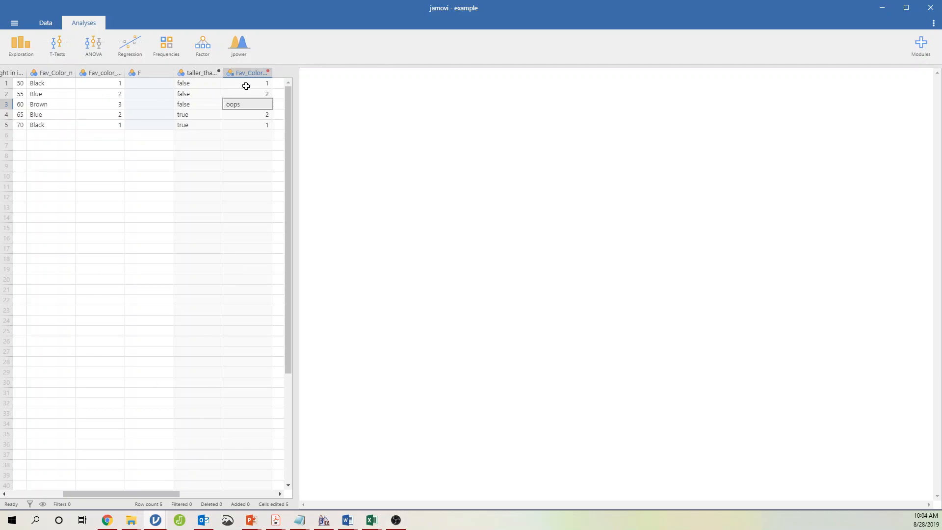
Look at the available Exploration analyses and switch to the Word homework document to check the remaining tasks.
click(35, 54)
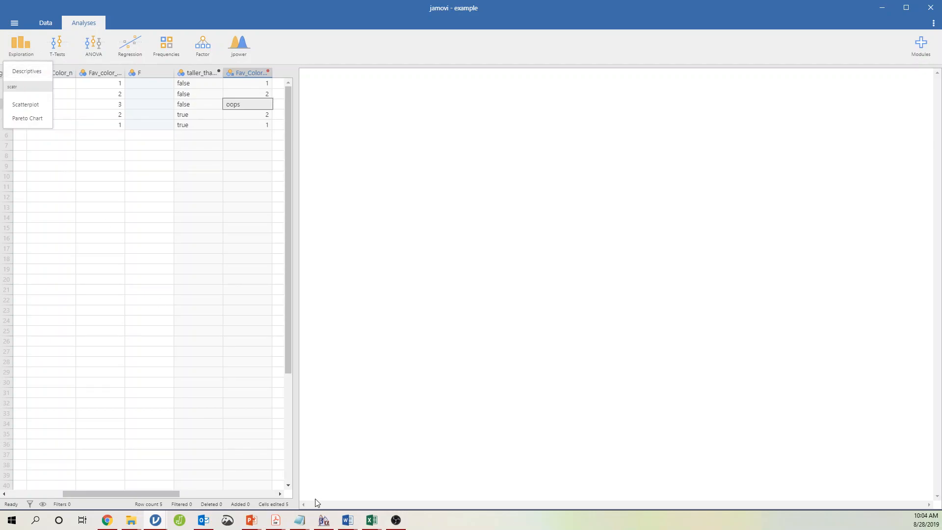
mouse_move(347, 520)
click(492, 490)
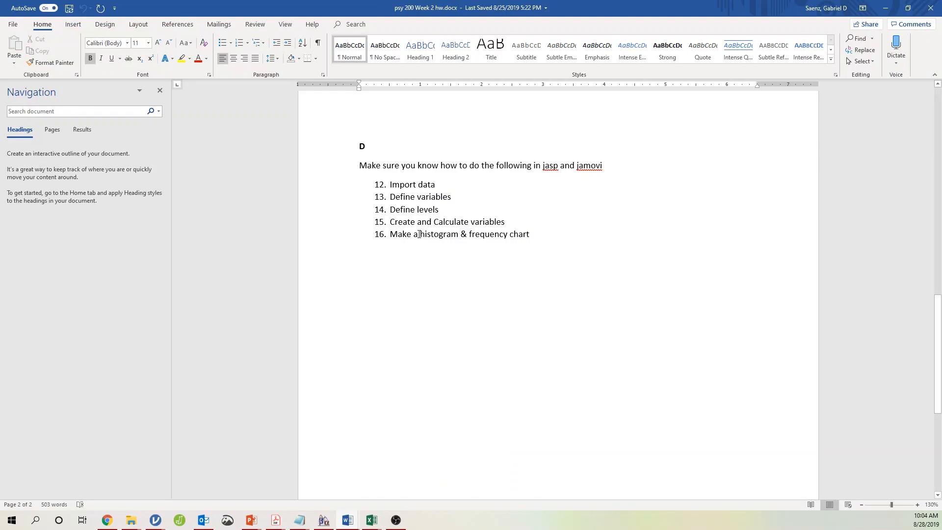
Return to jamovi, start a Descriptives analysis and adjust how much of the data is shown beside it.
click(885, 8)
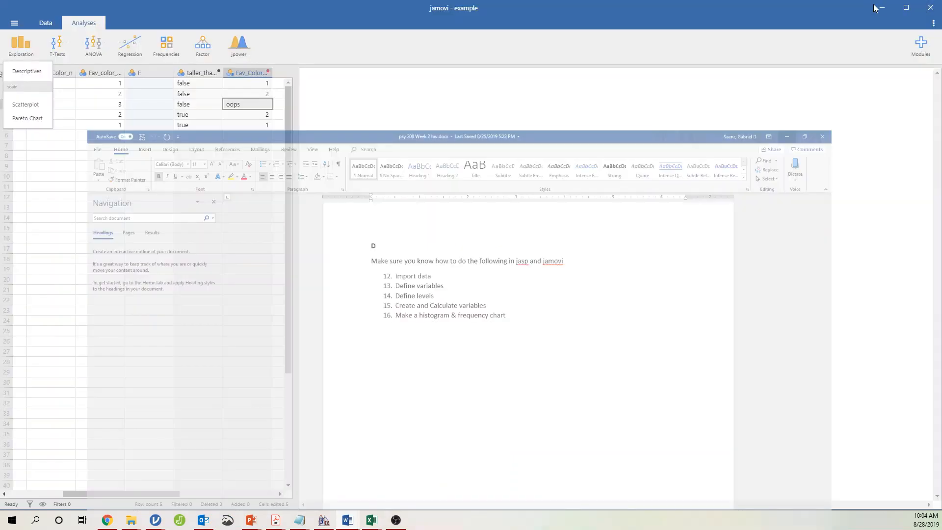
click(21, 45)
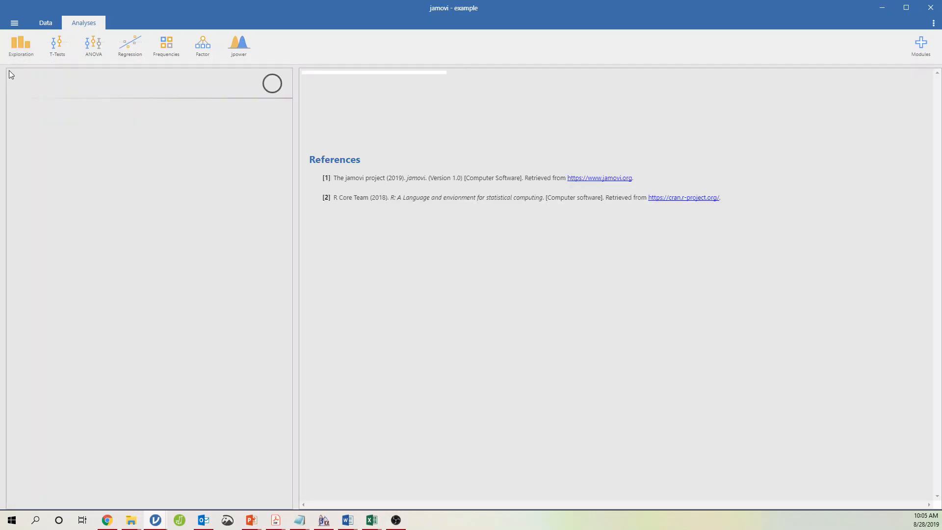
drag(10, 191, 227, 205)
drag(227, 282, 299, 273)
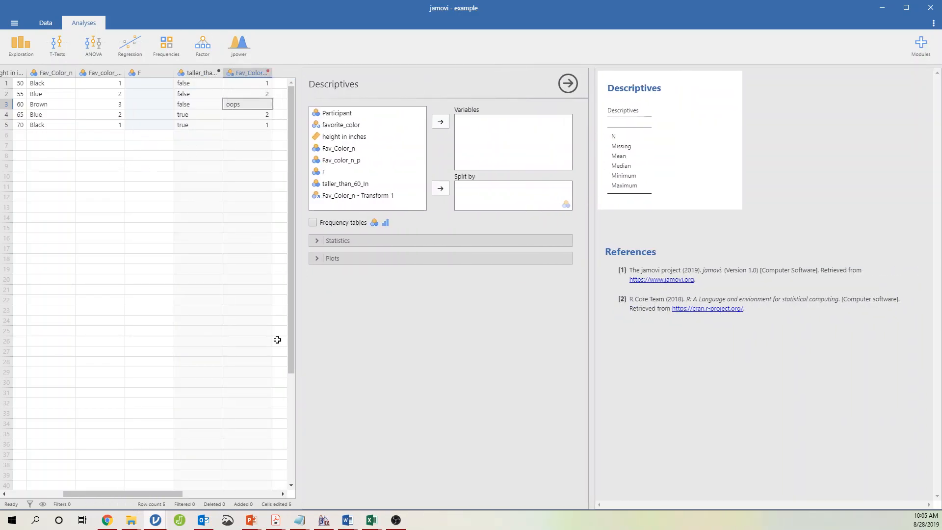
drag(299, 335, 2, 347)
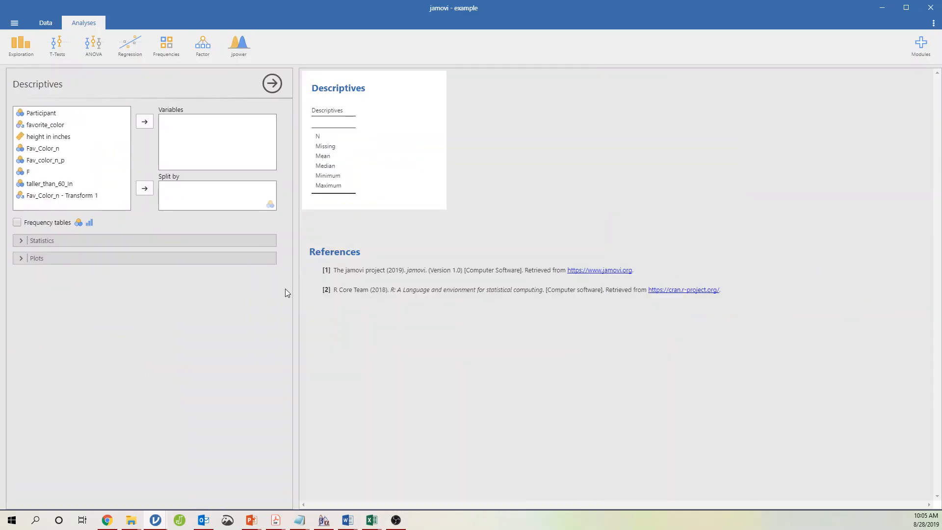
Put only taller_than_60_In in the Descriptives variables, taking Fav_Color_n - Transform 1 back out.
click(71, 184)
click(144, 124)
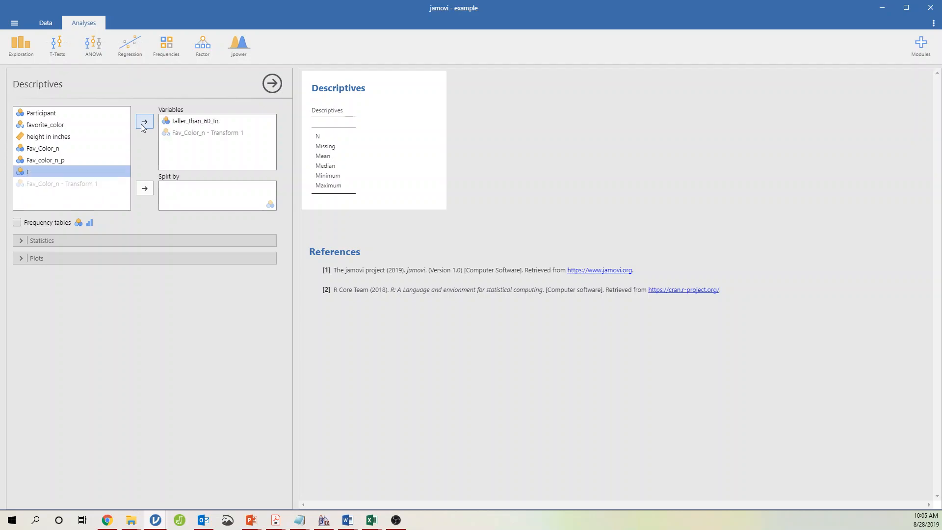
click(211, 134)
click(140, 123)
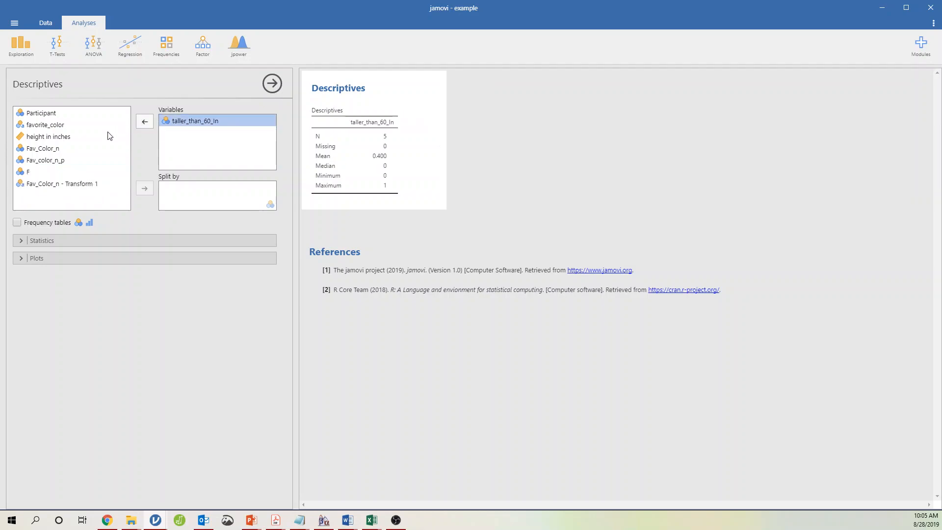
Add height in inches to the analysis, enable frequency tables and bring the data back into view beside the options.
click(39, 136)
click(139, 123)
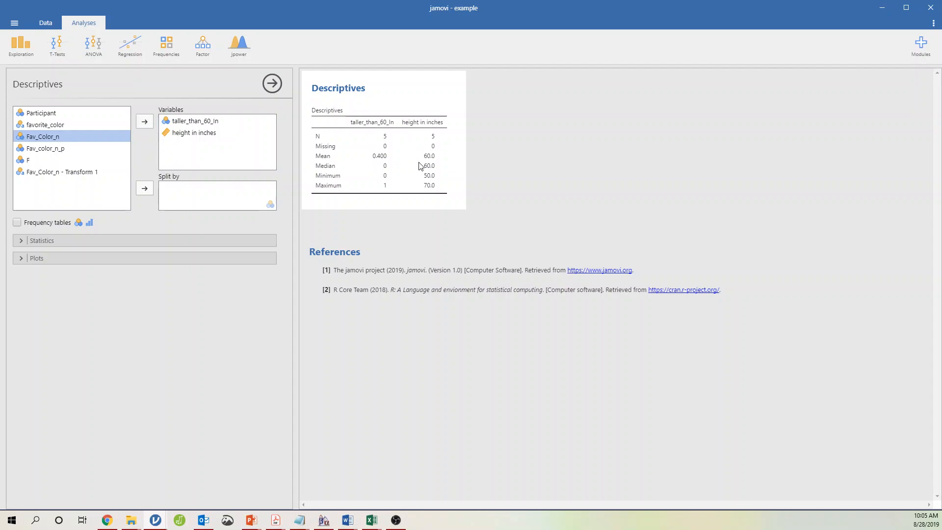
click(17, 224)
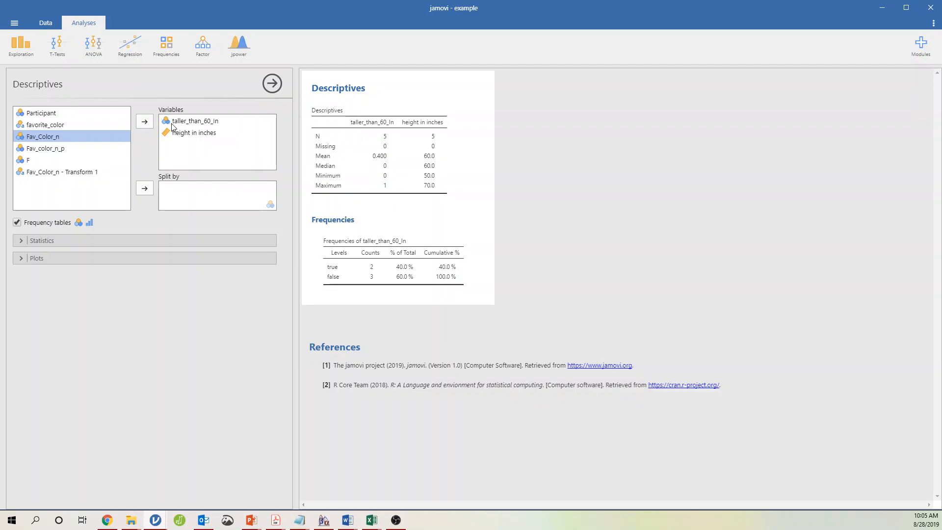
drag(3, 190, 189, 196)
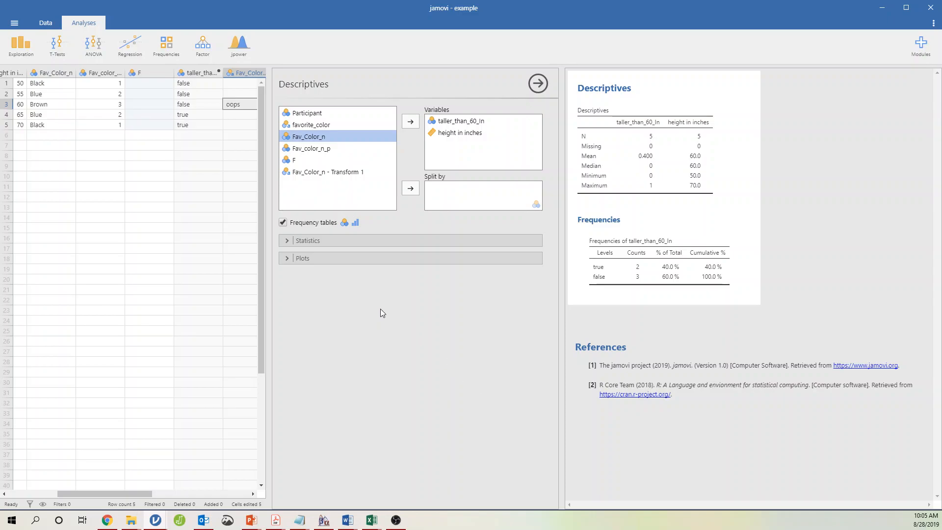
Plot a histogram with a density curve for height in inches.
click(313, 256)
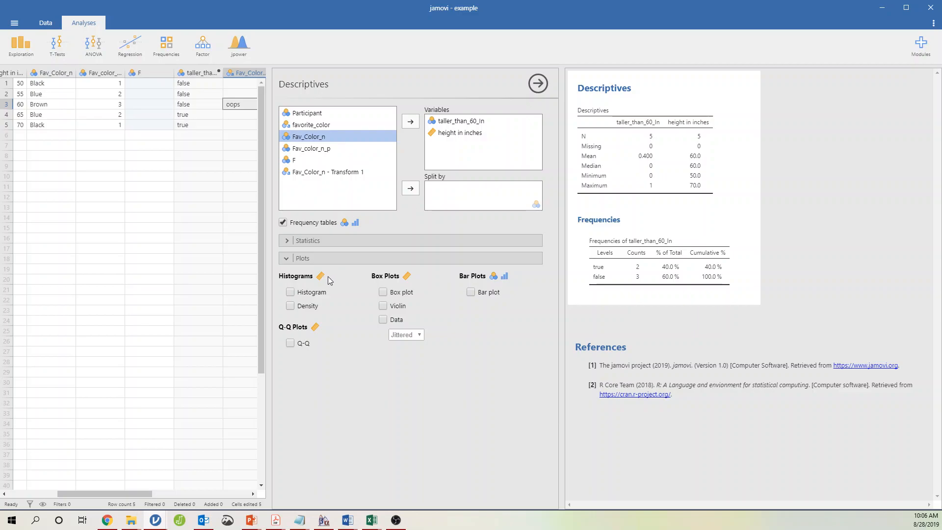
click(291, 306)
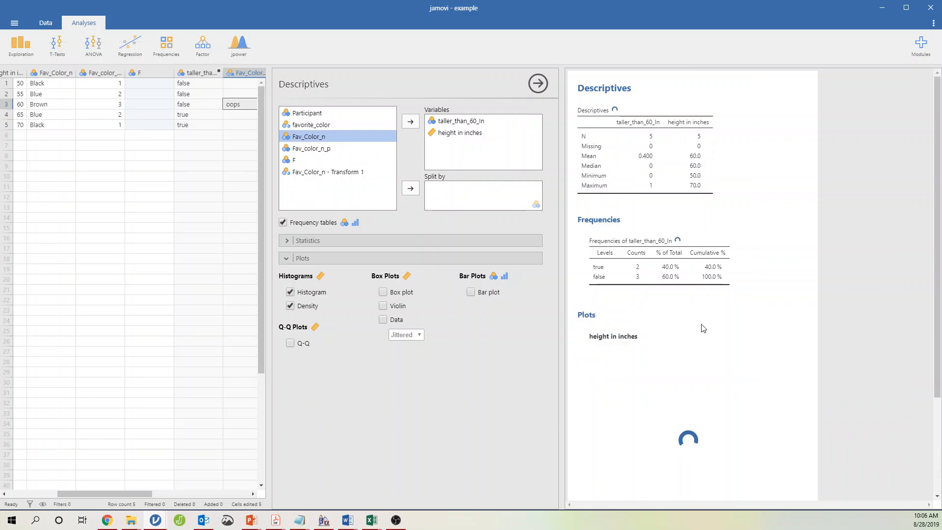
scroll(702, 326, down, 4)
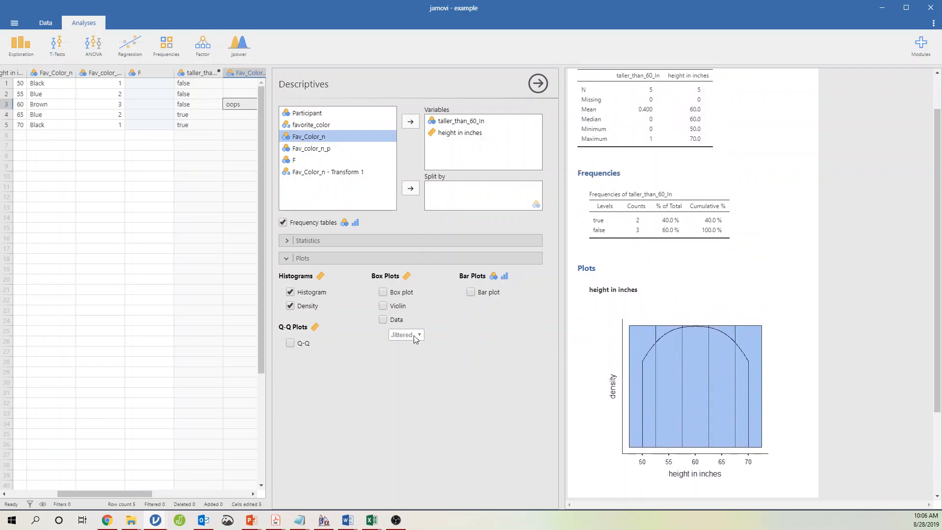
View the height histogram without the density curve, switch to the density plot alone, and add a bar plot for taller_than_60_In.
click(291, 306)
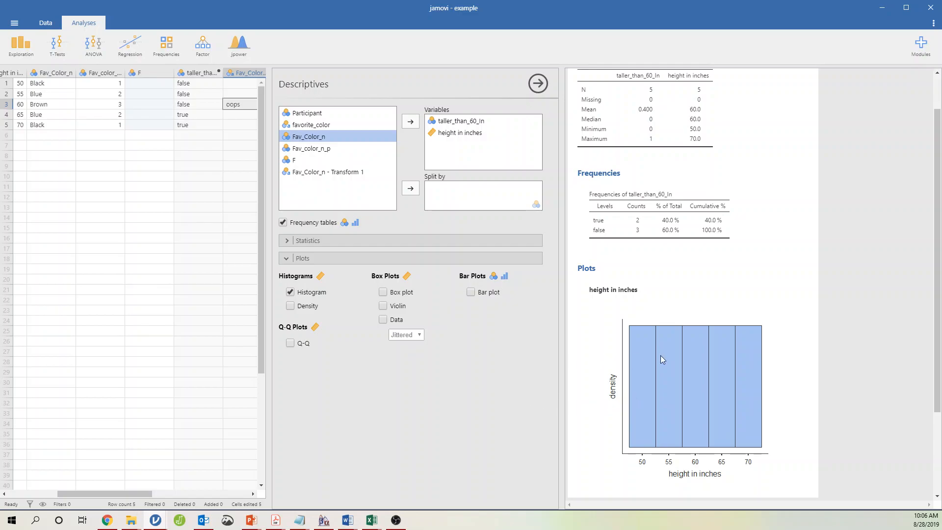
click(290, 306)
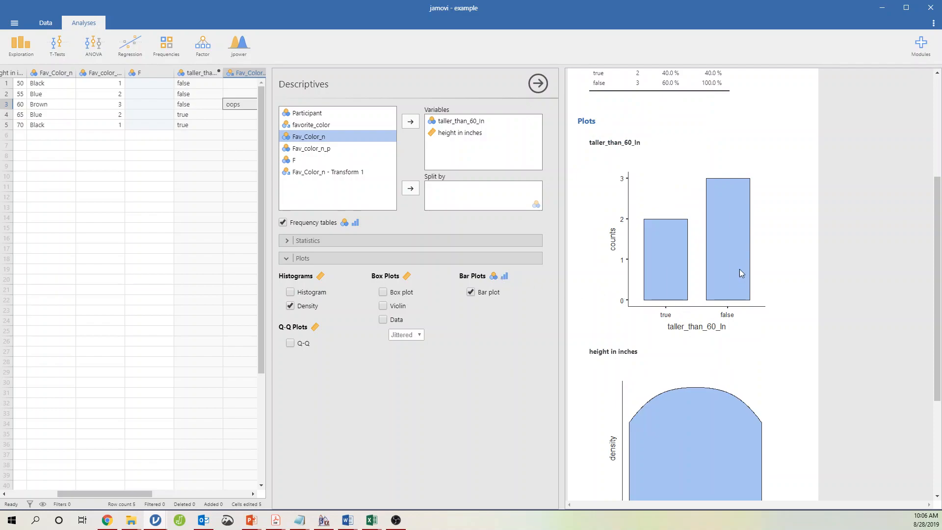
scroll(691, 321, up, 2)
scroll(691, 321, up, 2)
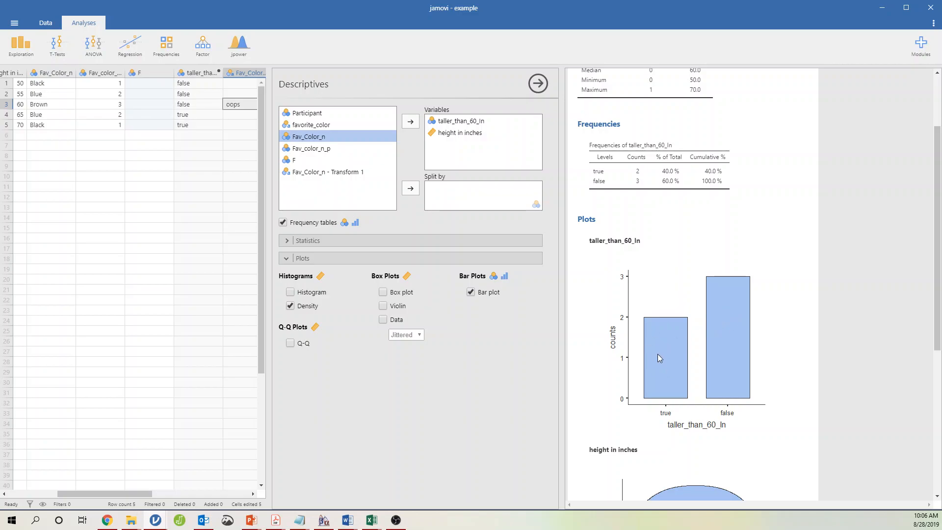
scroll(642, 351, up, 4)
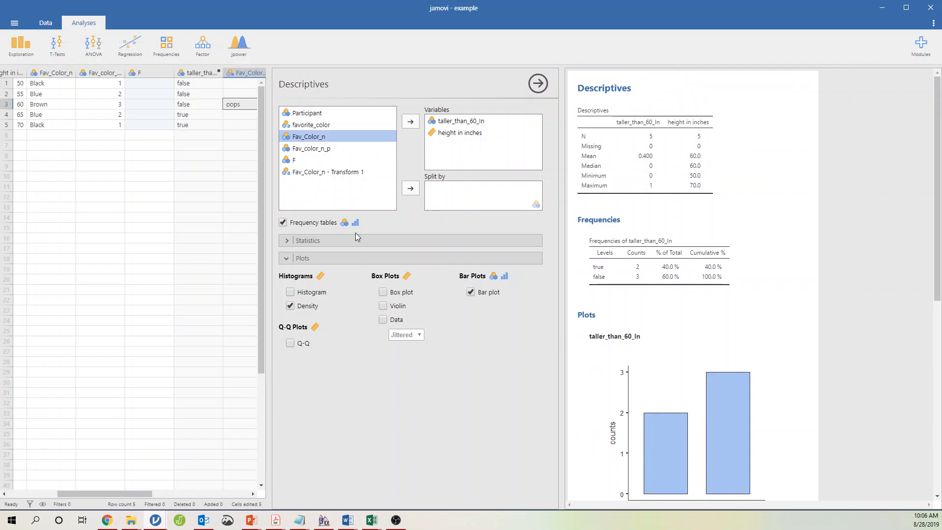
Look at the Participant variable's setup and available column operations, and at the row operations for the first row.
drag(98, 493, 46, 483)
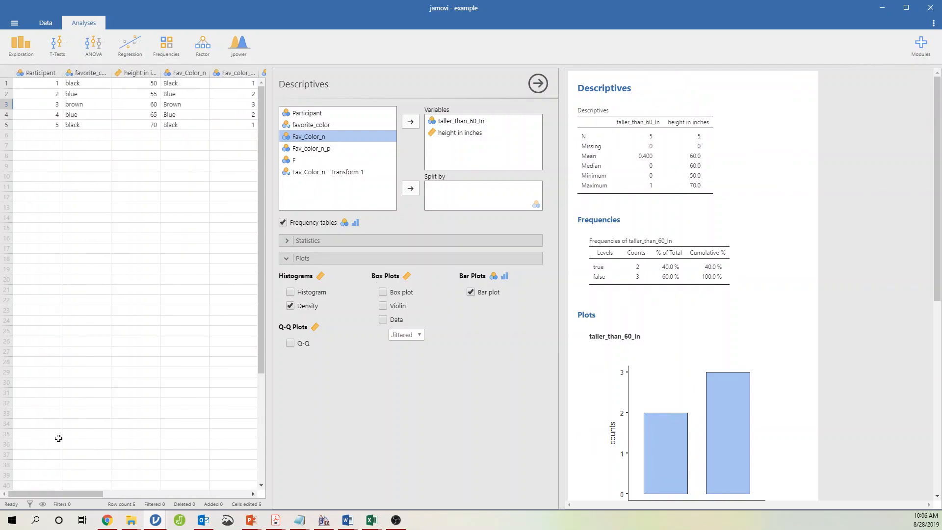
double_click(26, 74)
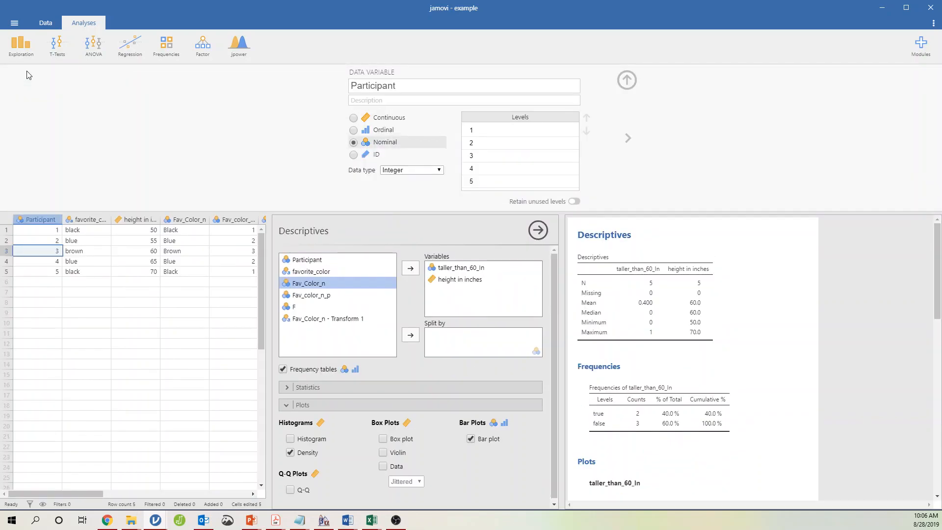
right_click(33, 217)
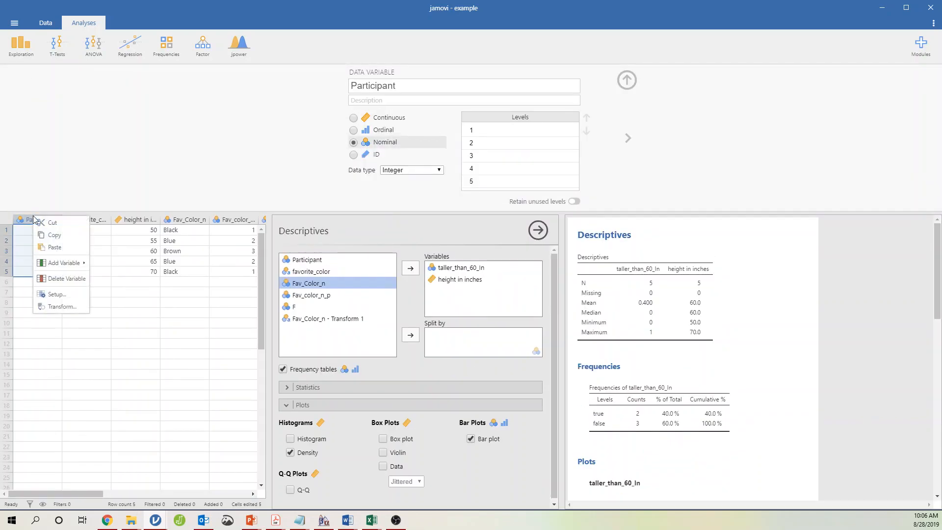
click(44, 295)
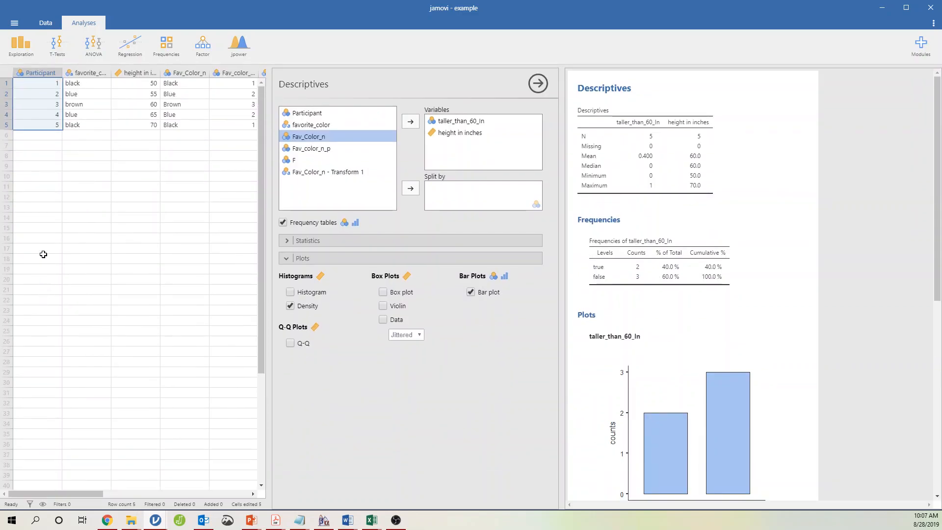
right_click(8, 85)
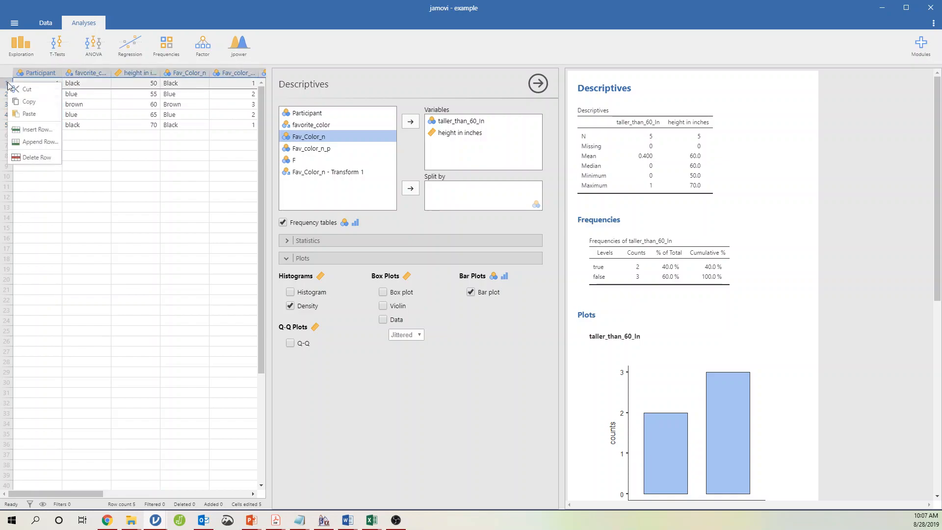
click(38, 187)
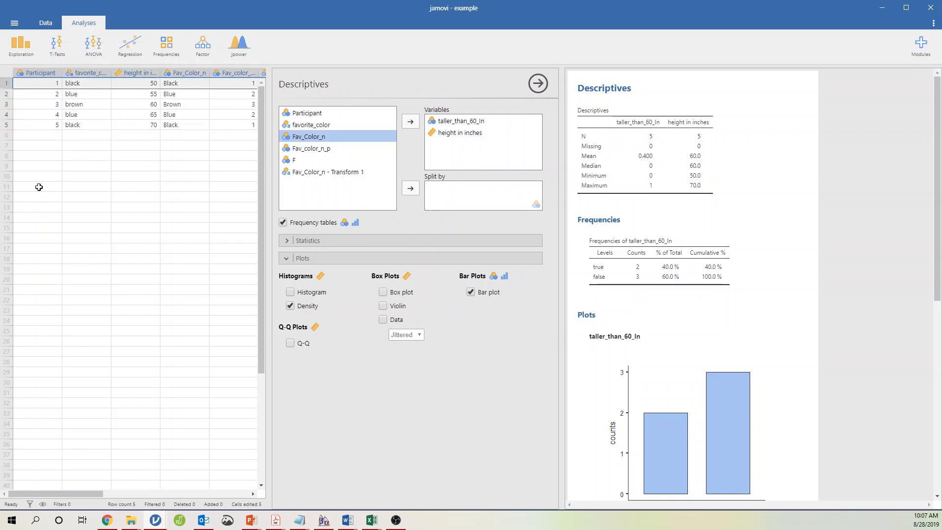